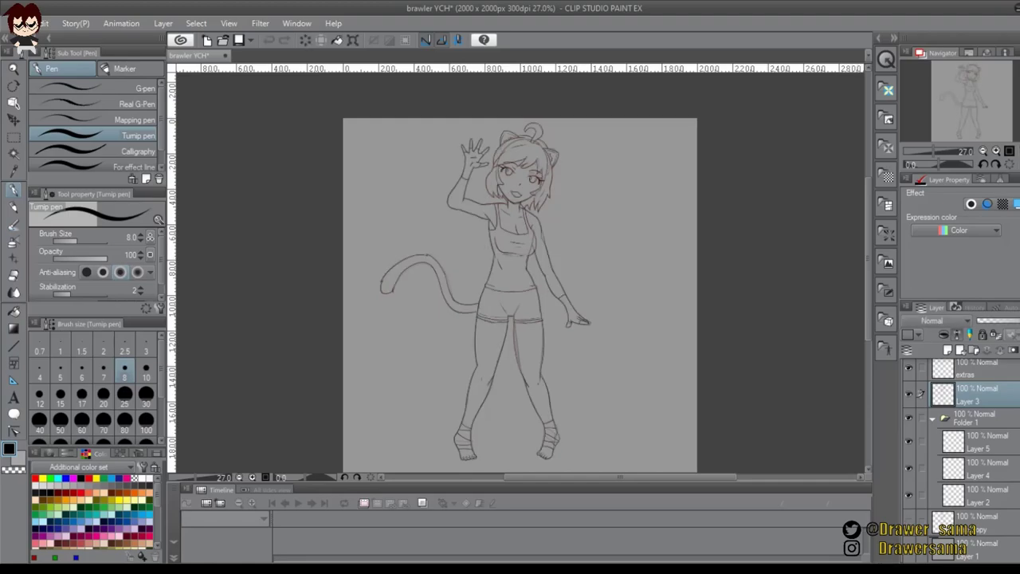
Close the gaps in the raised hand's line art between the fingers with the Turnip pen on Layer 3
{"action": "scroll", "coordinate": [478, 163], "scroll_direction": "up", "scroll_amount": 2}
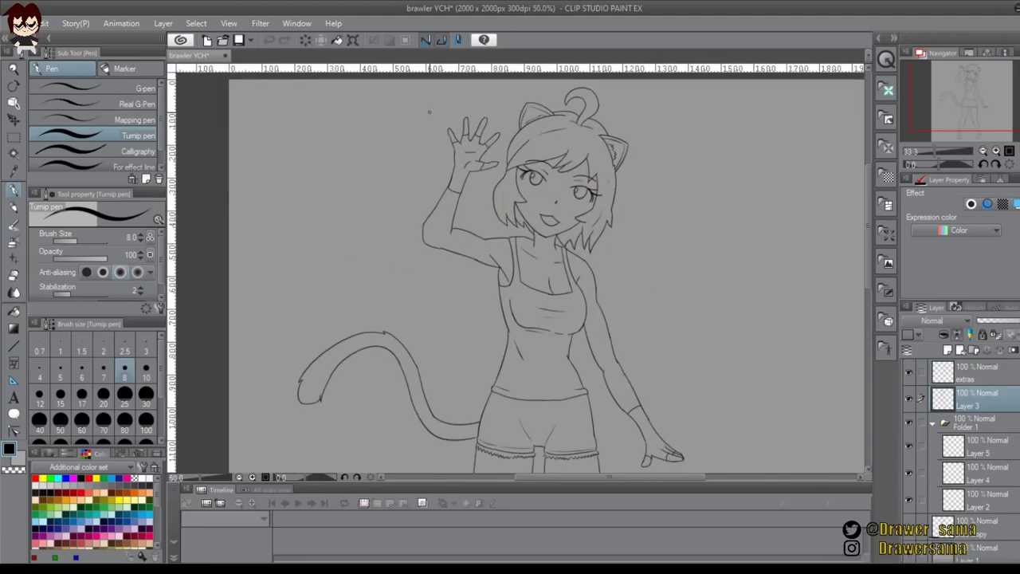
{"action": "scroll", "coordinate": [427, 110], "scroll_direction": "up", "scroll_amount": 5}
{"action": "key", "text": "e"}
{"action": "left_click_drag", "start_coordinate": [451, 177], "coordinate": [458, 160]}
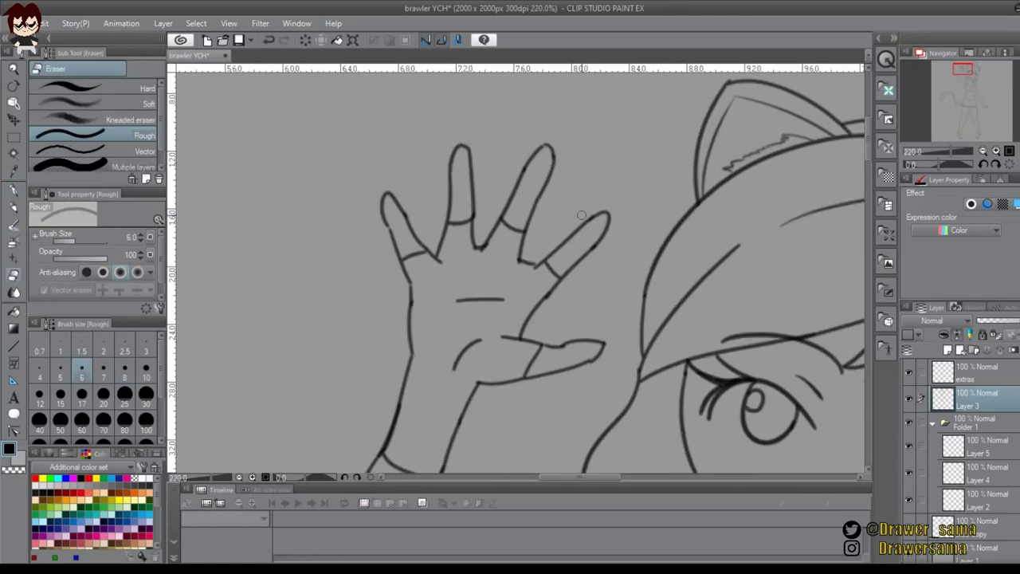
{"action": "key", "text": "p"}
{"action": "key", "text": "ctrl+z"}
{"action": "mouse_move", "coordinate": [531, 262]}
{"action": "left_mouse_down"}
{"action": "mouse_move", "coordinate": [542, 252]}
{"action": "mouse_move", "coordinate": [539, 264]}
{"action": "left_mouse_up"}
{"action": "left_click_drag", "start_coordinate": [477, 246], "coordinate": [487, 245]}
Clean up the raised hand's fingertip and thumb outlines and redraw the palm edge below the little finger
{"action": "key", "text": "e"}
{"action": "key", "text": "p"}
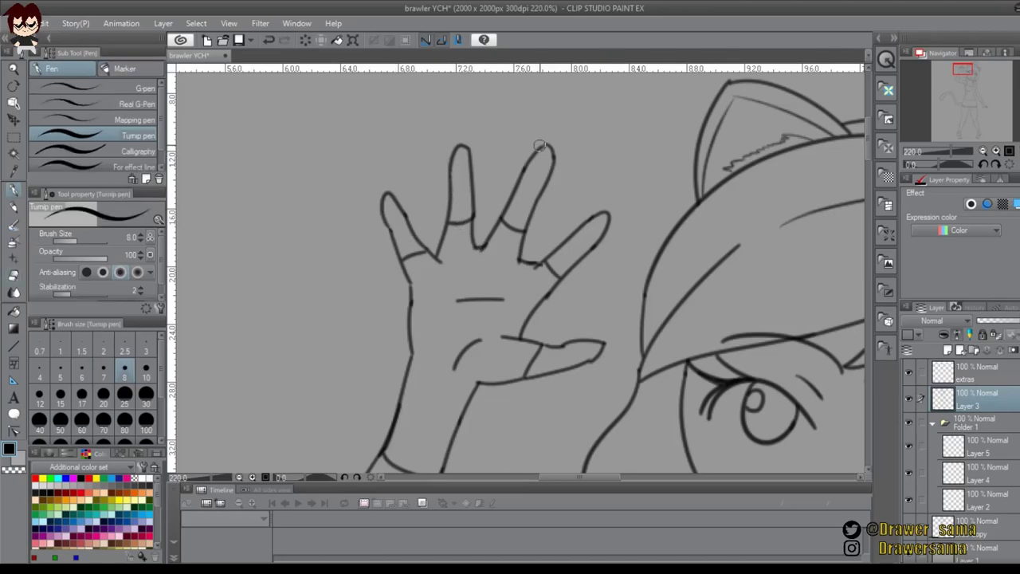
{"action": "key", "text": "e"}
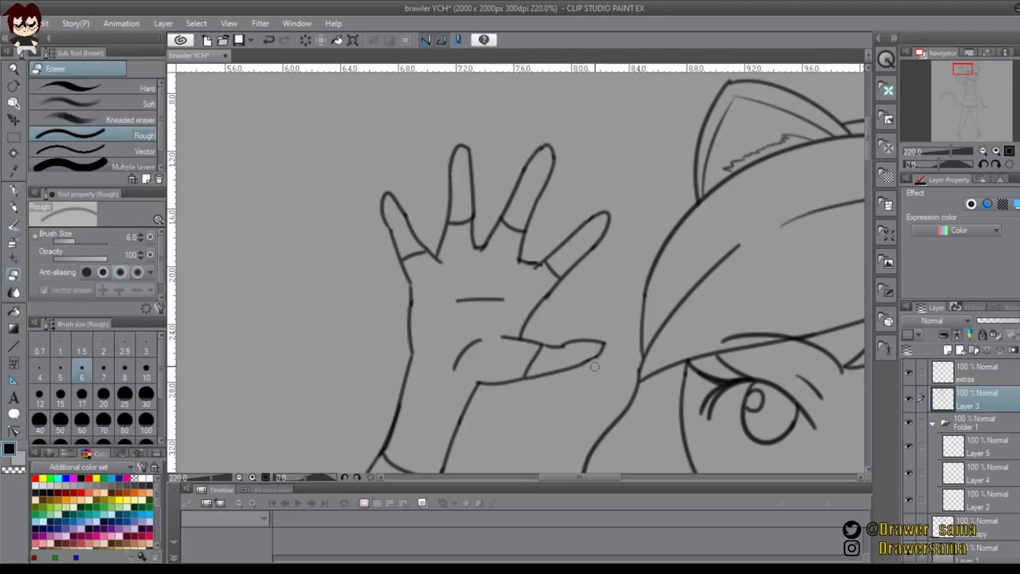
{"action": "key", "text": "p"}
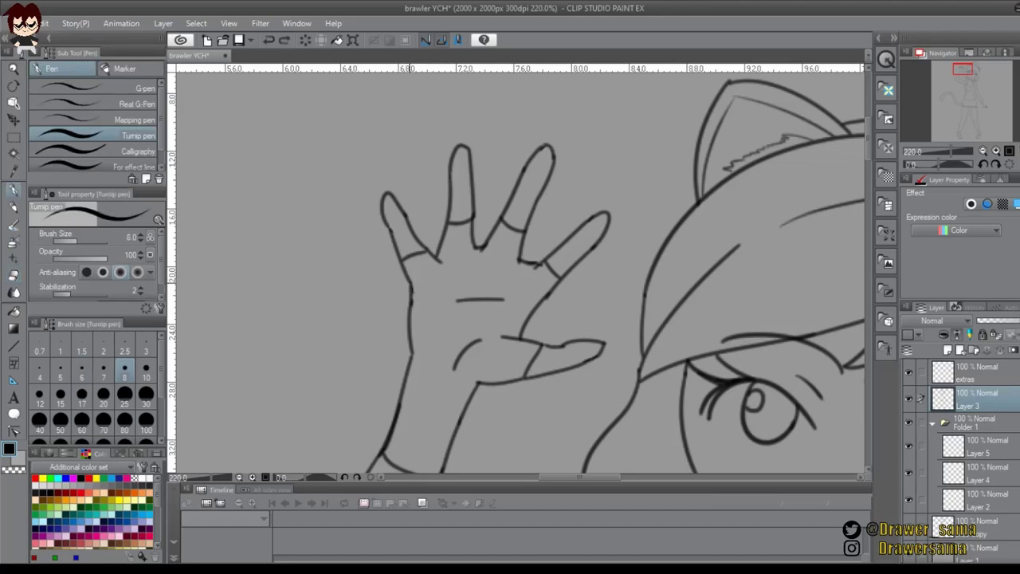
{"action": "key", "text": "e"}
{"action": "key", "text": "p"}
{"action": "key", "text": "ctrl+z"}
{"action": "left_click_drag", "start_coordinate": [408, 272], "coordinate": [411, 286]}
Clean up stray line ends around the cat ear, neck and shoulder with the Rough eraser
{"action": "mouse_move", "coordinate": [519, 296]}
{"action": "left_mouse_down"}
{"action": "mouse_move", "coordinate": [519, 240]}
{"action": "mouse_move", "coordinate": [507, 263]}
{"action": "mouse_move", "coordinate": [502, 249]}
{"action": "left_mouse_up"}
{"action": "left_click_drag", "start_coordinate": [739, 105], "coordinate": [490, 252]}
{"action": "key", "text": "e"}
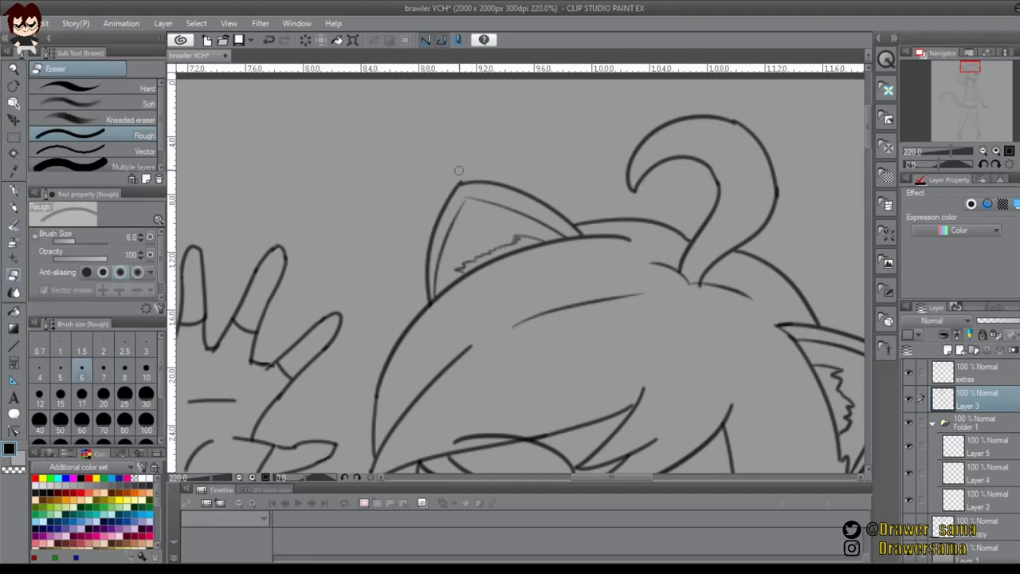
{"action": "scroll", "coordinate": [466, 192], "scroll_direction": "down", "scroll_amount": 4}
{"action": "left_click_drag", "start_coordinate": [506, 462], "coordinate": [566, 247]}
{"action": "scroll", "coordinate": [566, 263], "scroll_direction": "up", "scroll_amount": 4}
{"action": "left_click_drag", "start_coordinate": [570, 330], "coordinate": [542, 316]}
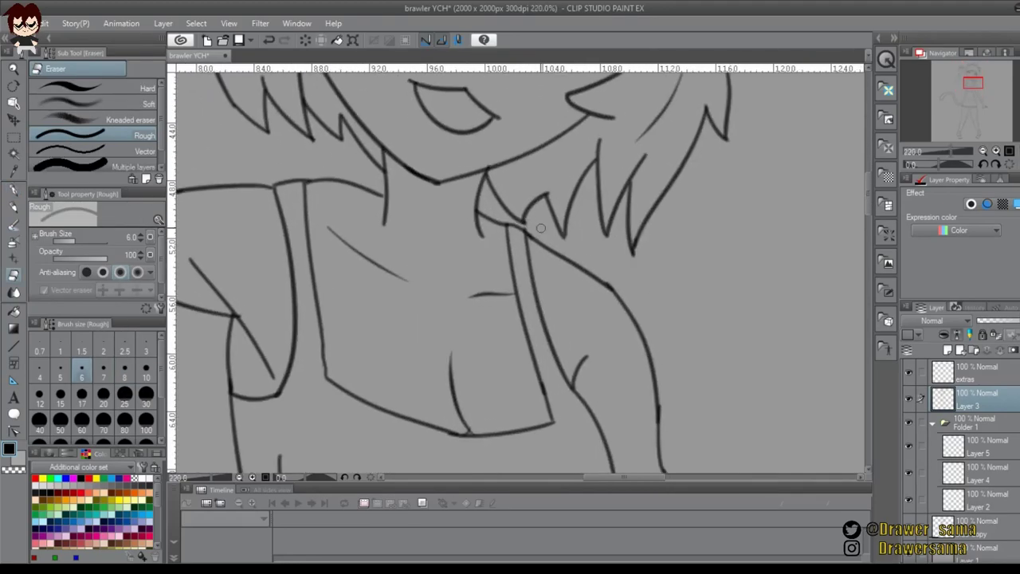
{"action": "left_click_drag", "start_coordinate": [619, 280], "coordinate": [576, 200]}
{"action": "left_click_drag", "start_coordinate": [624, 323], "coordinate": [622, 346]}
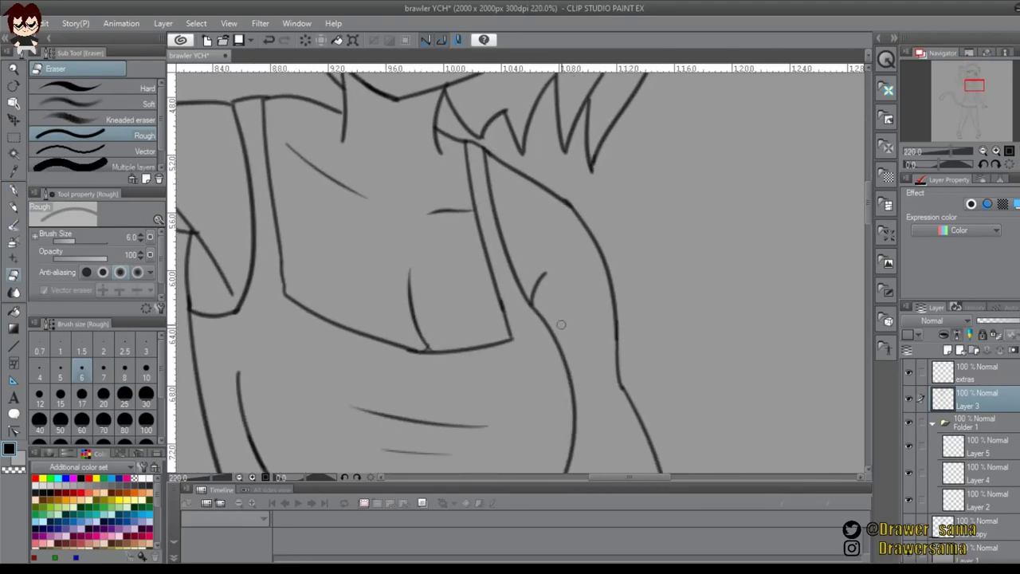
{"action": "left_click_drag", "start_coordinate": [455, 336], "coordinate": [580, 298]}
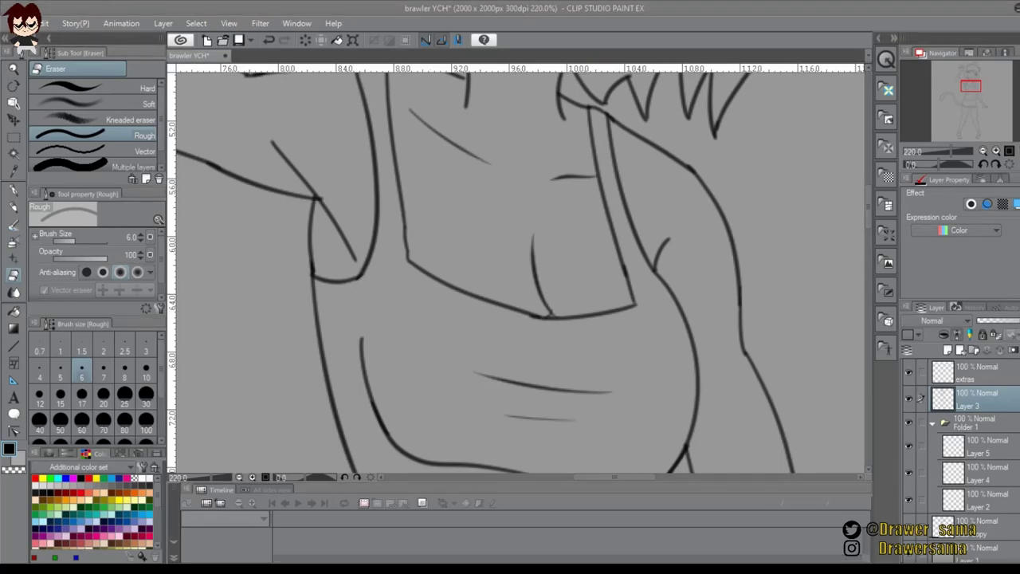
Redraw the broken stretch of the lowered arm's outer forearm line with the Turnip pen
{"action": "left_click_drag", "start_coordinate": [585, 414], "coordinate": [475, 139]}
{"action": "left_click_drag", "start_coordinate": [685, 406], "coordinate": [476, 261]}
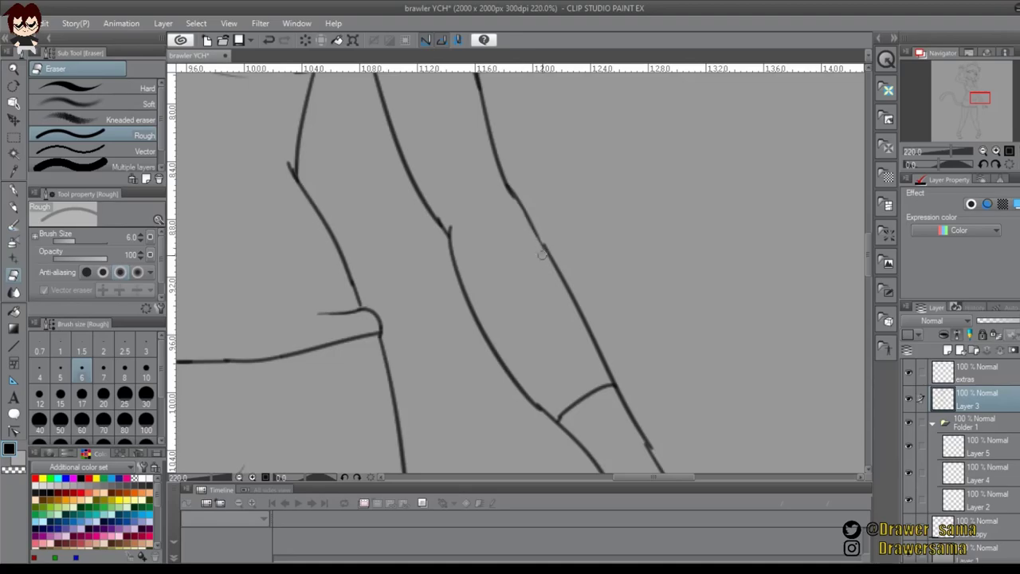
{"action": "key", "text": "p"}
{"action": "left_click_drag", "start_coordinate": [509, 190], "coordinate": [546, 249]}
{"action": "key", "text": "ctrl+z"}
{"action": "key", "text": "ctrl+z"}
{"action": "left_click_drag", "start_coordinate": [510, 192], "coordinate": [546, 248]}
{"action": "key", "text": "e"}
{"action": "scroll", "coordinate": [532, 334], "scroll_direction": "down", "scroll_amount": 1}
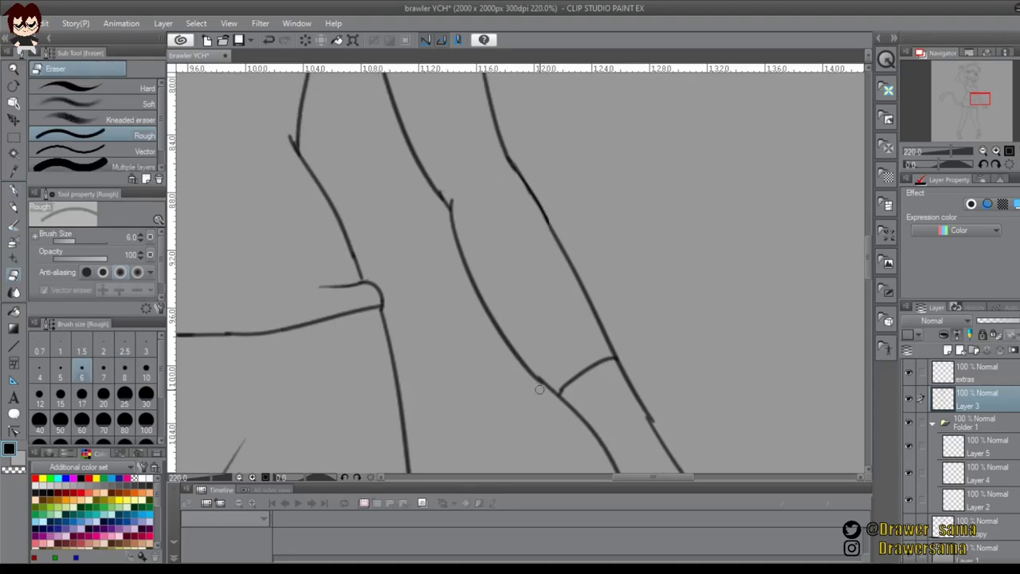
Touch up the line joins at both sides of the tank top's hem around the waist
{"action": "left_click_drag", "start_coordinate": [415, 228], "coordinate": [453, 233]}
{"action": "key", "text": "p"}
{"action": "left_click_drag", "start_coordinate": [398, 284], "coordinate": [410, 290]}
{"action": "left_click_drag", "start_coordinate": [335, 297], "coordinate": [474, 290]}
{"action": "scroll", "coordinate": [481, 242], "scroll_direction": "left", "scroll_amount": 10}
{"action": "key", "text": "e"}
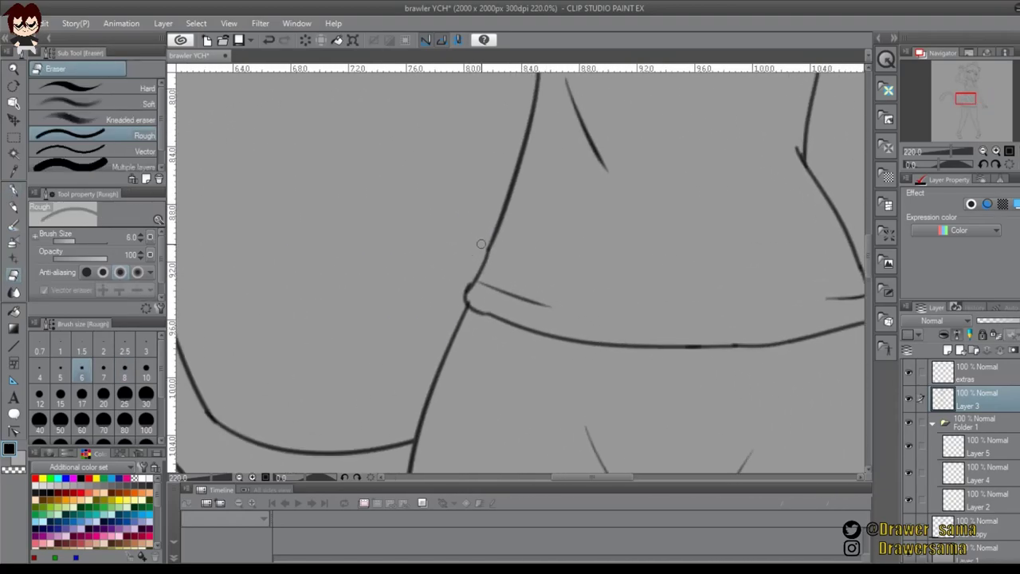
{"action": "mouse_move", "coordinate": [482, 245]}
{"action": "left_mouse_down"}
{"action": "mouse_move", "coordinate": [479, 257]}
{"action": "mouse_move", "coordinate": [681, 330]}
{"action": "left_mouse_up"}
{"action": "key", "text": "p"}
Clean up the lower leg outline where it meets the ankle wraps
{"action": "scroll", "coordinate": [473, 287], "scroll_direction": "down", "scroll_amount": 5}
{"action": "left_click_drag", "start_coordinate": [678, 419], "coordinate": [411, 104]}
{"action": "left_click_drag", "start_coordinate": [409, 406], "coordinate": [409, 88]}
{"action": "scroll", "coordinate": [272, 366], "scroll_direction": "up", "scroll_amount": 3}
{"action": "key", "text": "e"}
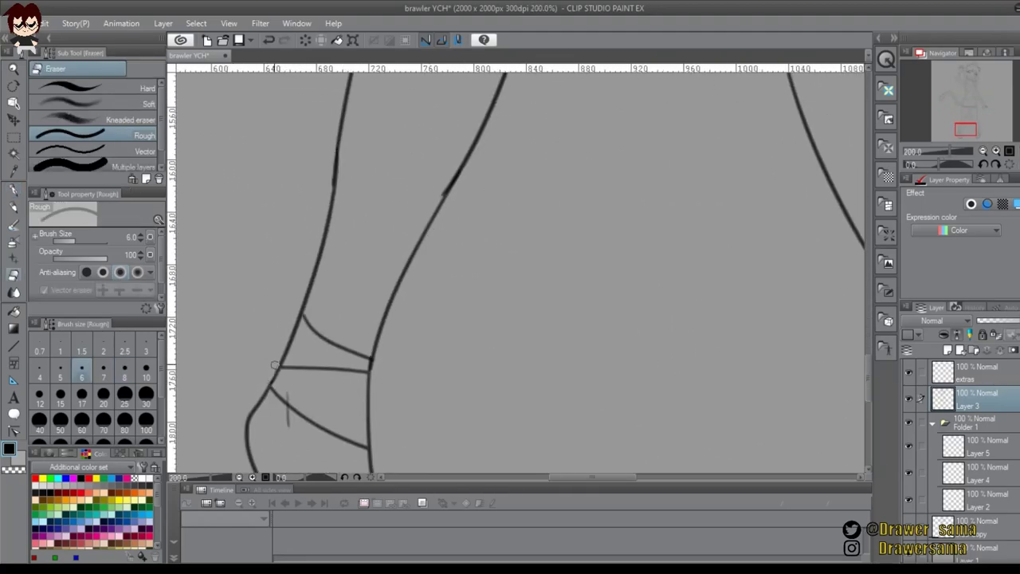
Touch up the thigh and knee outlines of both legs with the pen and eraser
{"action": "scroll", "coordinate": [268, 378], "scroll_direction": "up", "scroll_amount": 2}
{"action": "left_click_drag", "start_coordinate": [650, 108], "coordinate": [473, 422]}
{"action": "scroll", "coordinate": [474, 421], "scroll_direction": "down", "scroll_amount": 3}
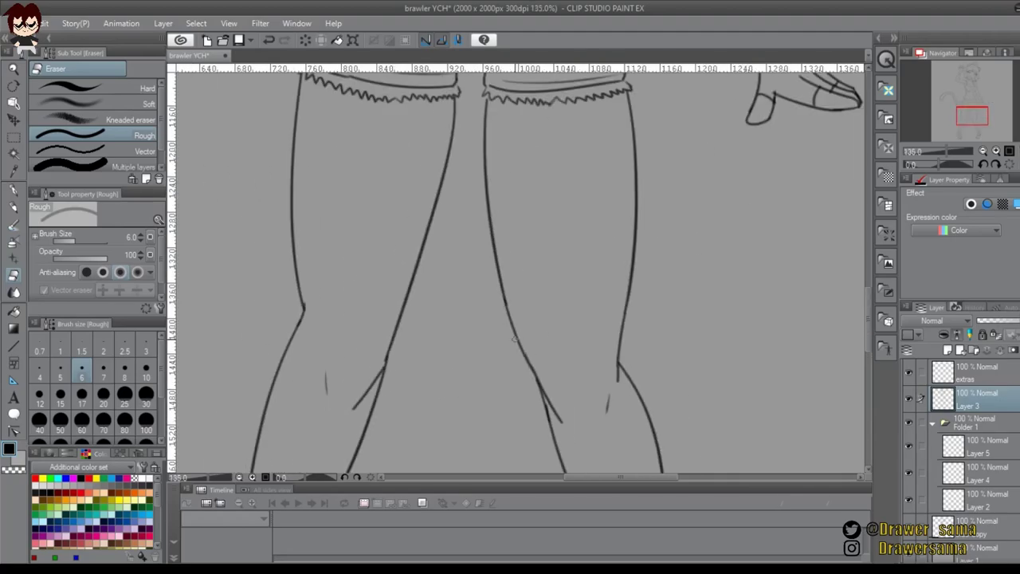
{"action": "scroll", "coordinate": [514, 338], "scroll_direction": "up", "scroll_amount": 1}
{"action": "key", "text": "p"}
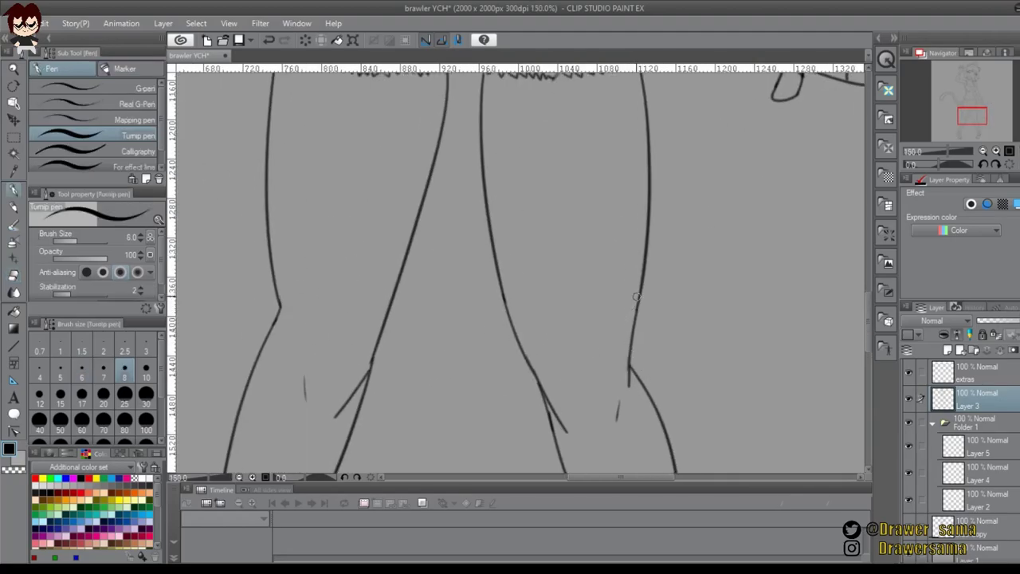
{"action": "left_click_drag", "start_coordinate": [585, 372], "coordinate": [555, 349]}
{"action": "key", "text": "e"}
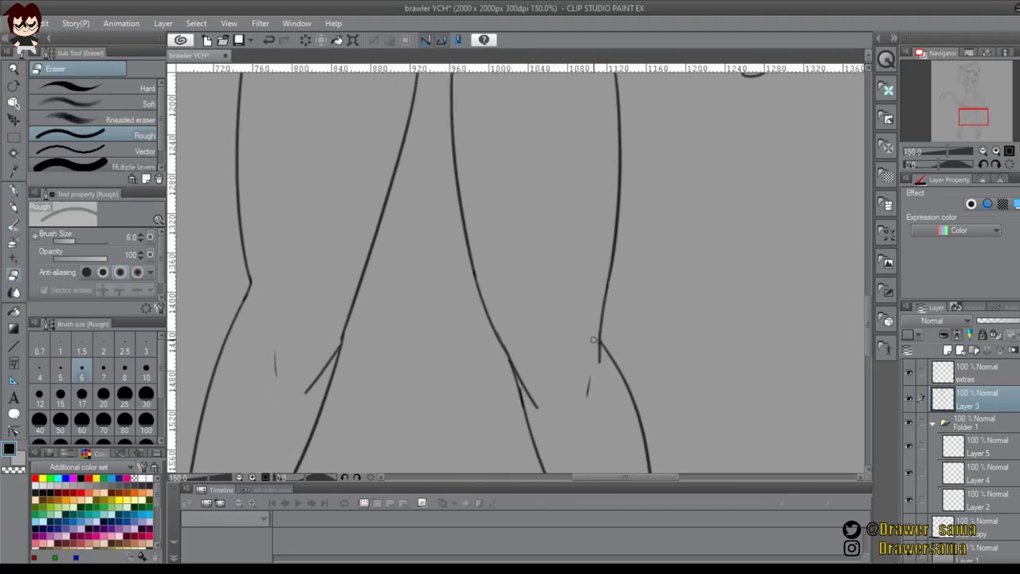
Smooth the lowered arm's wrist outline and tidy the line joins at its fingers
{"action": "left_click_drag", "start_coordinate": [745, 77], "coordinate": [572, 369]}
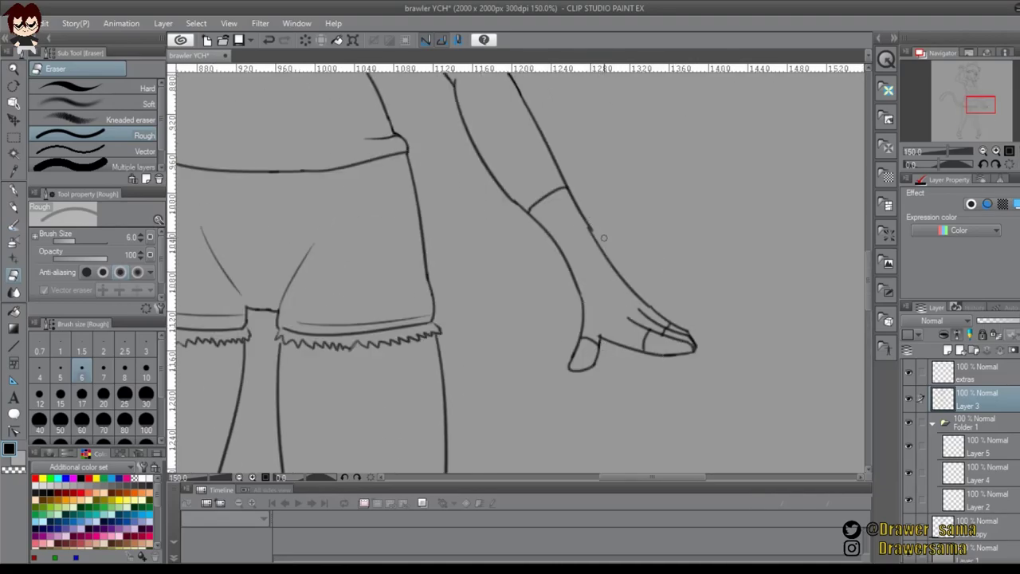
{"action": "key", "text": "p"}
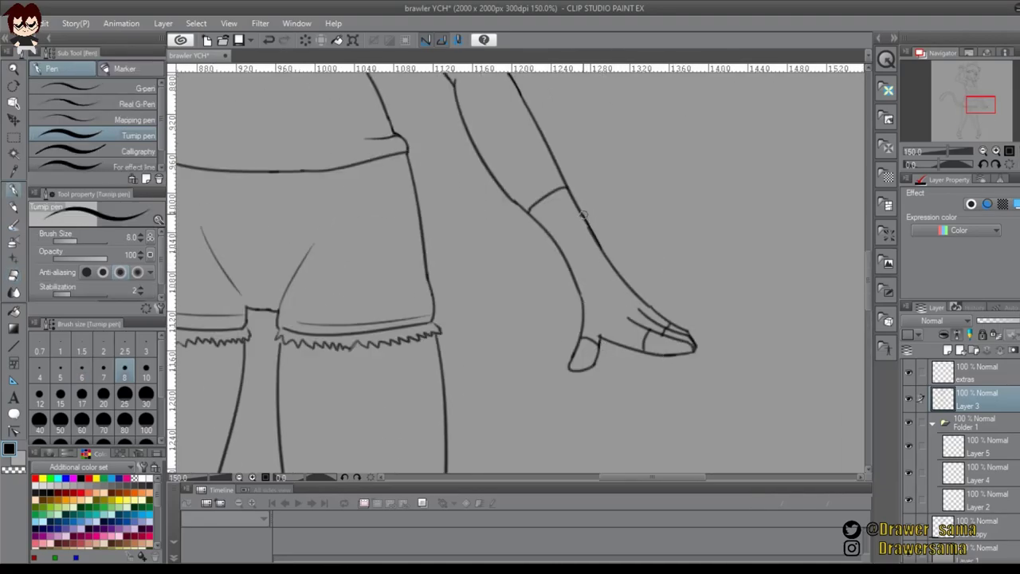
{"action": "scroll", "coordinate": [620, 303], "scroll_direction": "up", "scroll_amount": 2}
{"action": "key", "text": "e"}
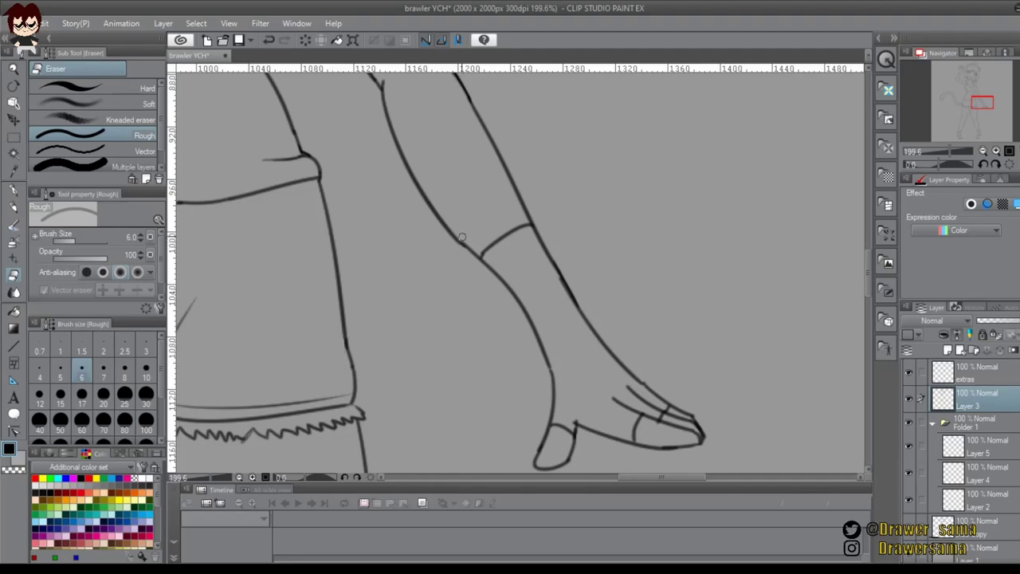
{"action": "scroll", "coordinate": [566, 309], "scroll_direction": "down", "scroll_amount": 1}
{"action": "scroll", "coordinate": [565, 310], "scroll_direction": "right", "scroll_amount": 1}
{"action": "key", "text": "p"}
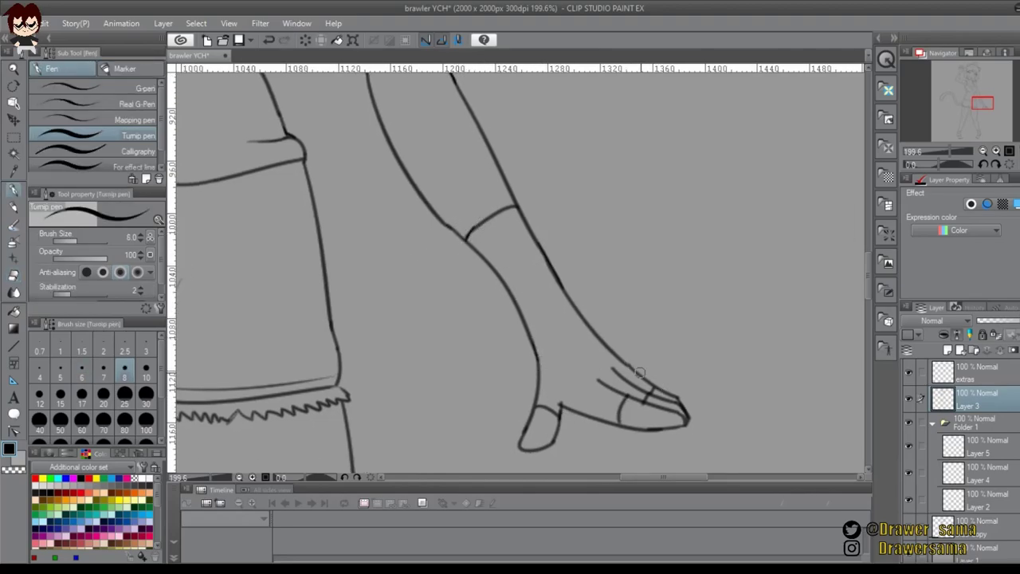
{"action": "key", "text": "e"}
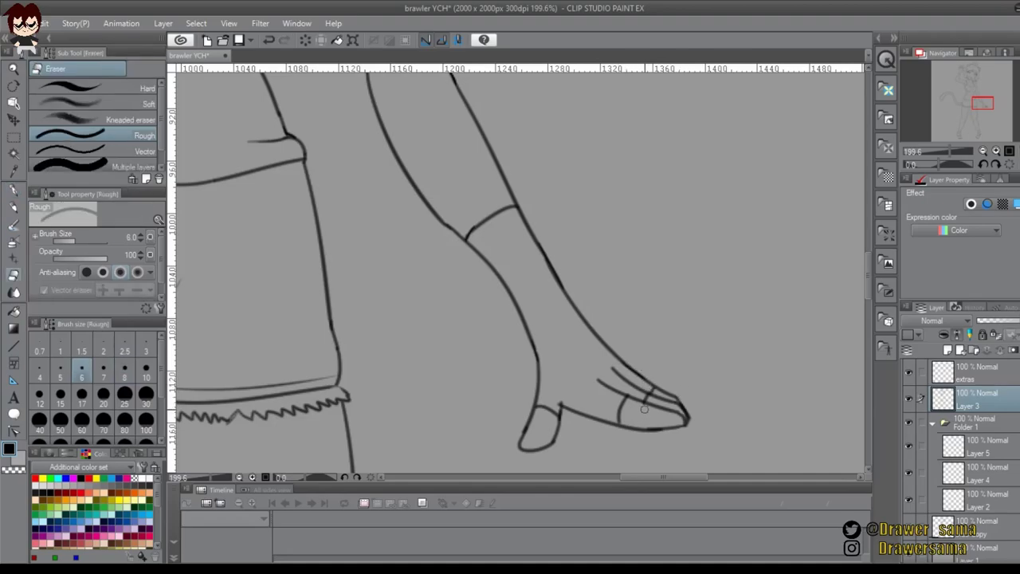
Draw small fingernails on the lowered hand's thumb and fingers on the extras layer
{"action": "left_click", "coordinate": [977, 373]}
{"action": "key", "text": "p"}
{"action": "left_click_drag", "start_coordinate": [523, 437], "coordinate": [538, 443]}
{"action": "key", "text": "ctrl+z"}
{"action": "left_click_drag", "start_coordinate": [524, 437], "coordinate": [534, 447]}
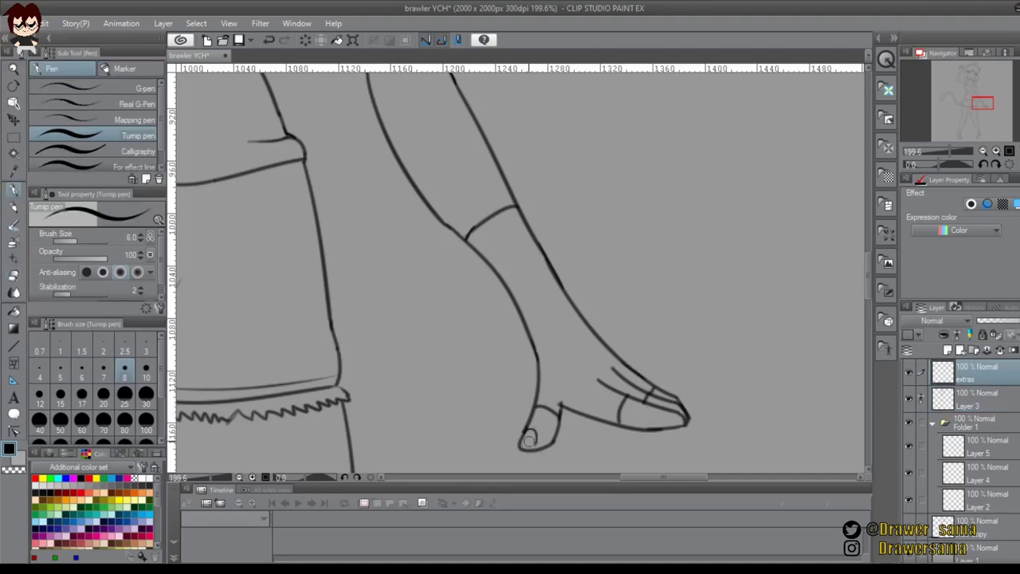
{"action": "mouse_move", "coordinate": [662, 414]}
{"action": "left_mouse_down"}
{"action": "mouse_move", "coordinate": [674, 420]}
{"action": "mouse_move", "coordinate": [670, 411]}
{"action": "left_mouse_up"}
{"action": "key", "text": "ctrl+z"}
{"action": "left_click_drag", "start_coordinate": [668, 404], "coordinate": [670, 407]}
{"action": "key", "text": "ctrl+z"}
Return to Layer 3 and extend the tail's lower line to meet the edge of the shorts
{"action": "left_click", "coordinate": [974, 400]}
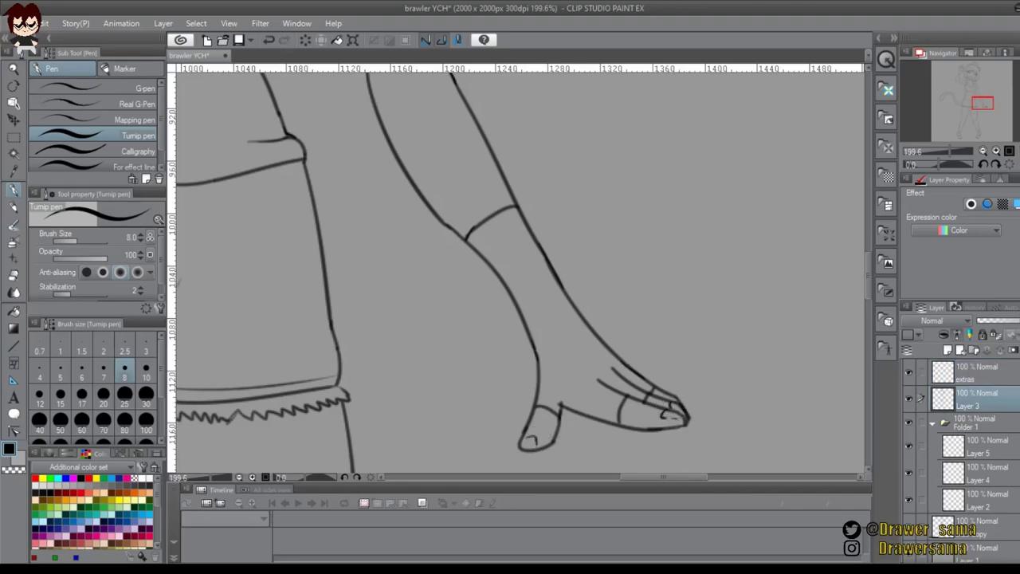
{"action": "key", "text": "e"}
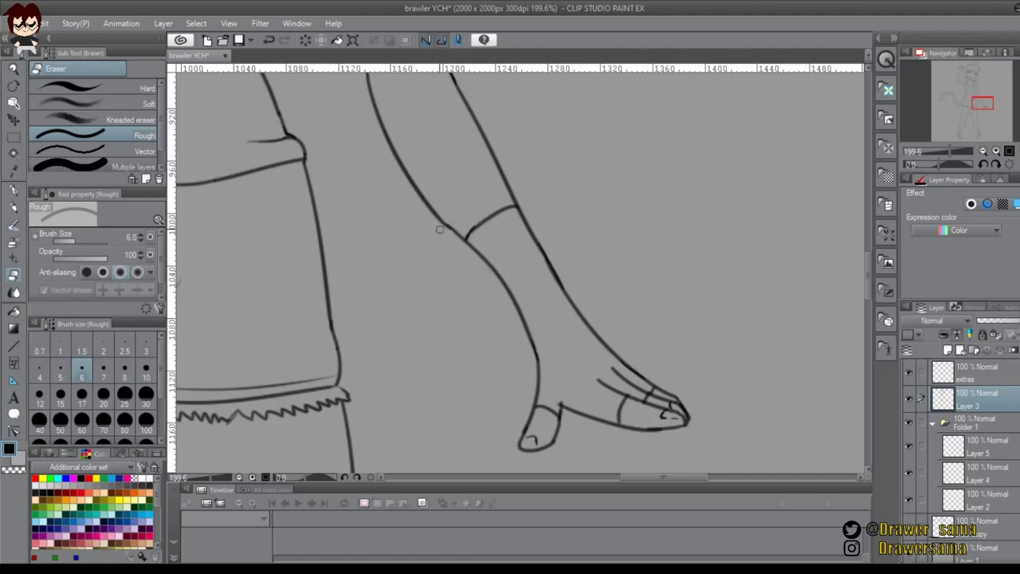
{"action": "left_click_drag", "start_coordinate": [452, 227], "coordinate": [836, 256]}
{"action": "left_click_drag", "start_coordinate": [430, 362], "coordinate": [638, 390]}
{"action": "key", "text": "p"}
{"action": "left_click_drag", "start_coordinate": [445, 389], "coordinate": [457, 388]}
{"action": "key", "text": "ctrl+z"}
{"action": "left_click_drag", "start_coordinate": [444, 390], "coordinate": [459, 387]}
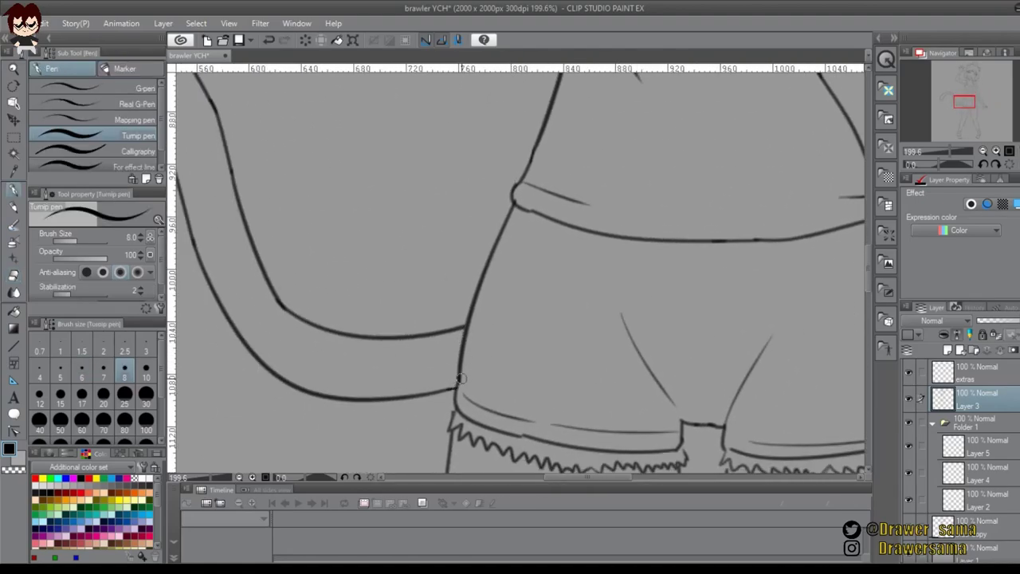
Join the broken torso side line at the waist and tidy the lines beneath the chest
{"action": "scroll", "coordinate": [461, 378], "scroll_direction": "up", "scroll_amount": 3}
{"action": "scroll", "coordinate": [466, 343], "scroll_direction": "up", "scroll_amount": 3}
{"action": "scroll", "coordinate": [469, 319], "scroll_direction": "right", "scroll_amount": 2}
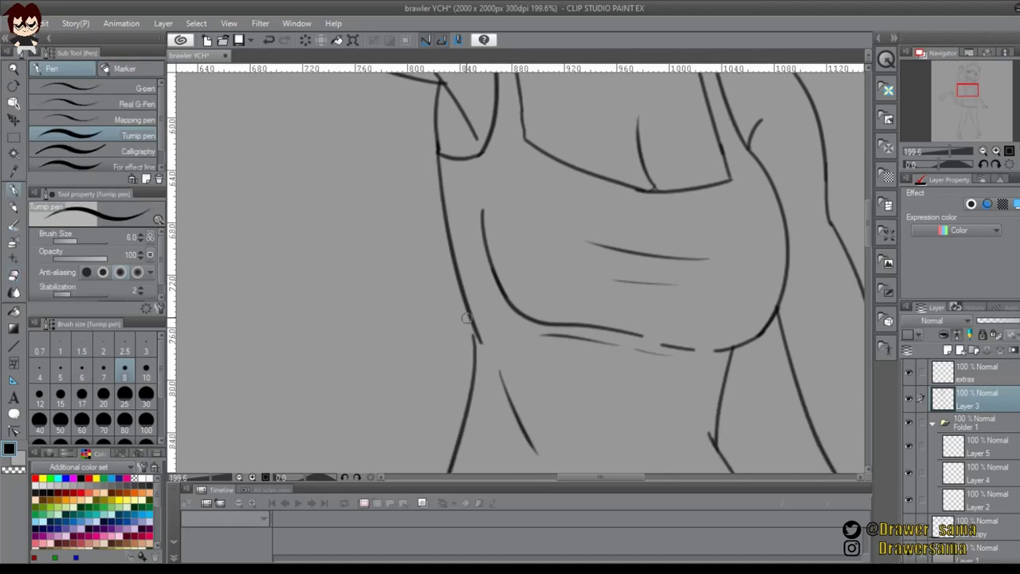
{"action": "scroll", "coordinate": [469, 317], "scroll_direction": "down", "scroll_amount": 3}
{"action": "scroll", "coordinate": [518, 287], "scroll_direction": "right", "scroll_amount": 2}
{"action": "key", "text": "e"}
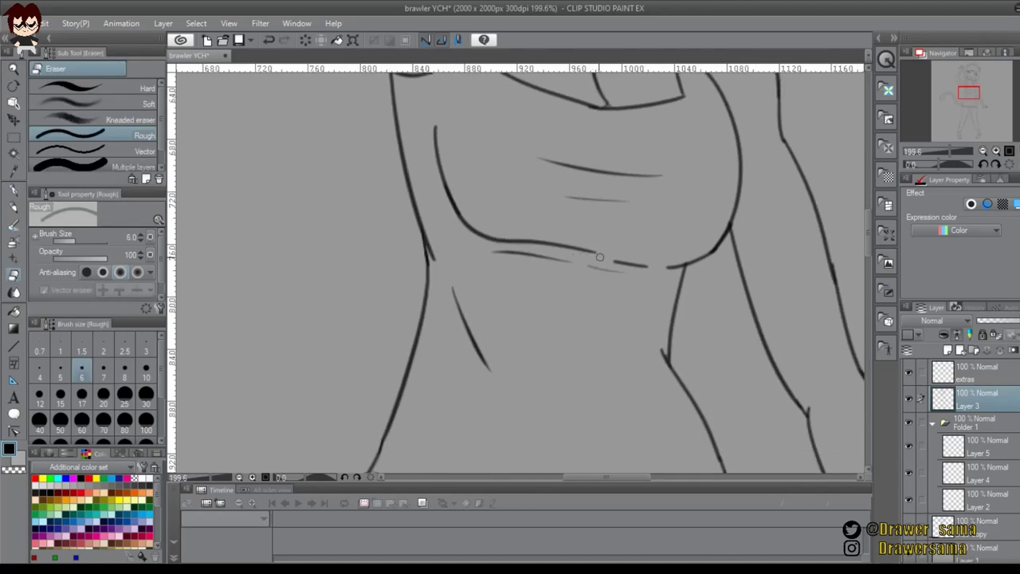
{"action": "scroll", "coordinate": [662, 258], "scroll_direction": "up", "scroll_amount": 1}
{"action": "scroll", "coordinate": [663, 258], "scroll_direction": "right", "scroll_amount": 1}
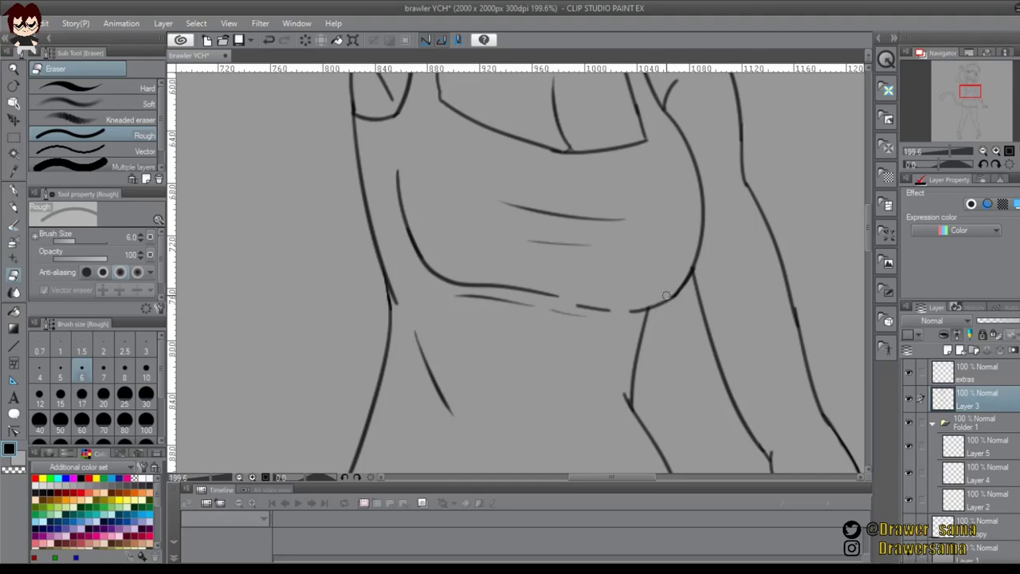
Erase the top of the torso side line under the raised arm's armpit and redraw it cleanly
{"action": "scroll", "coordinate": [662, 297], "scroll_direction": "up", "scroll_amount": 5}
{"action": "scroll", "coordinate": [409, 265], "scroll_direction": "left", "scroll_amount": 2}
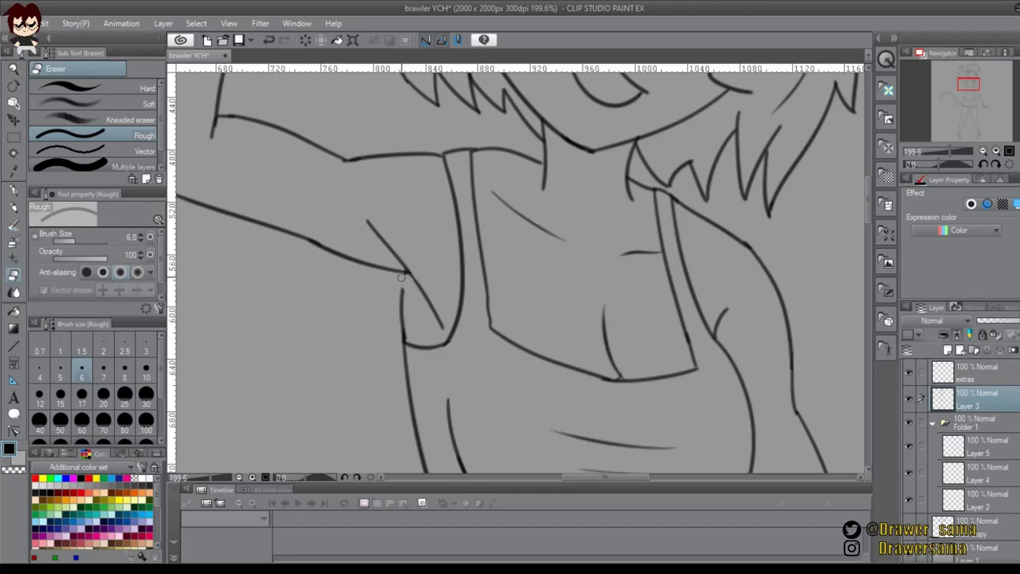
{"action": "key", "text": "p"}
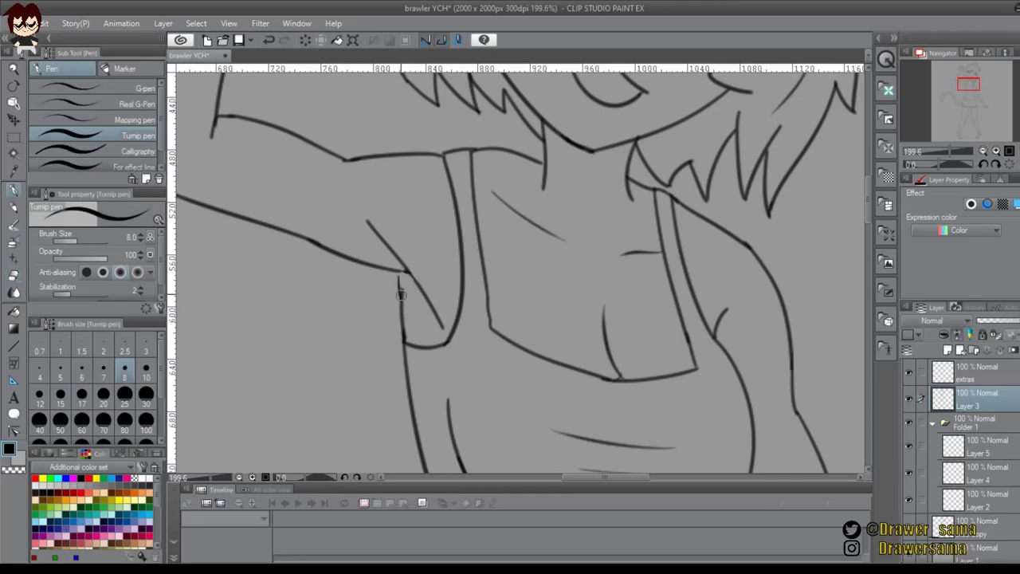
{"action": "key", "text": "ctrl+z"}
{"action": "left_click_drag", "start_coordinate": [400, 280], "coordinate": [401, 303]}
Detach the coloured character reference image from the document area so the drawing fills the workspace
{"action": "scroll", "coordinate": [452, 366], "scroll_direction": "down", "scroll_amount": 6}
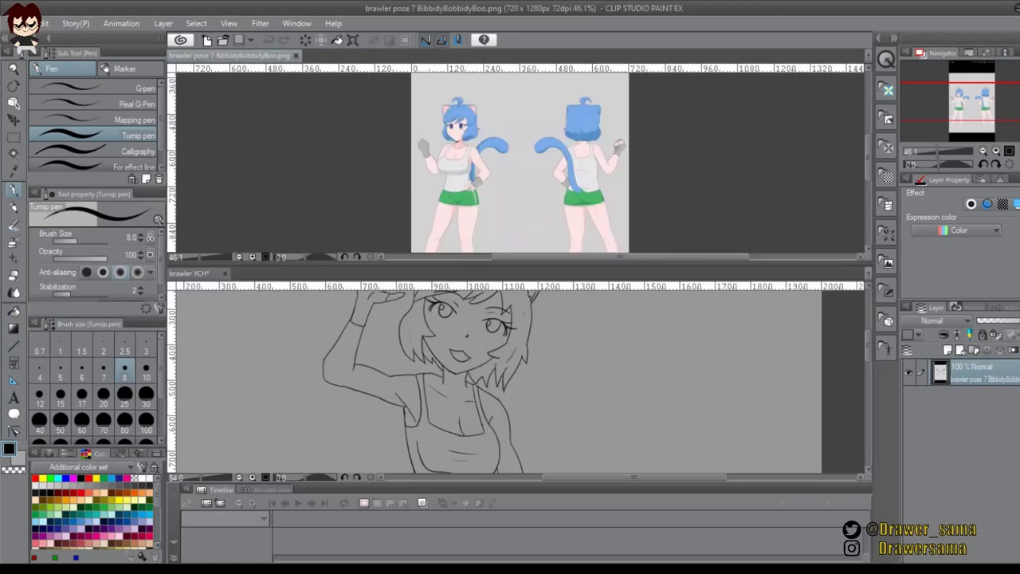
{"action": "left_click_drag", "start_coordinate": [230, 56], "coordinate": [478, 199]}
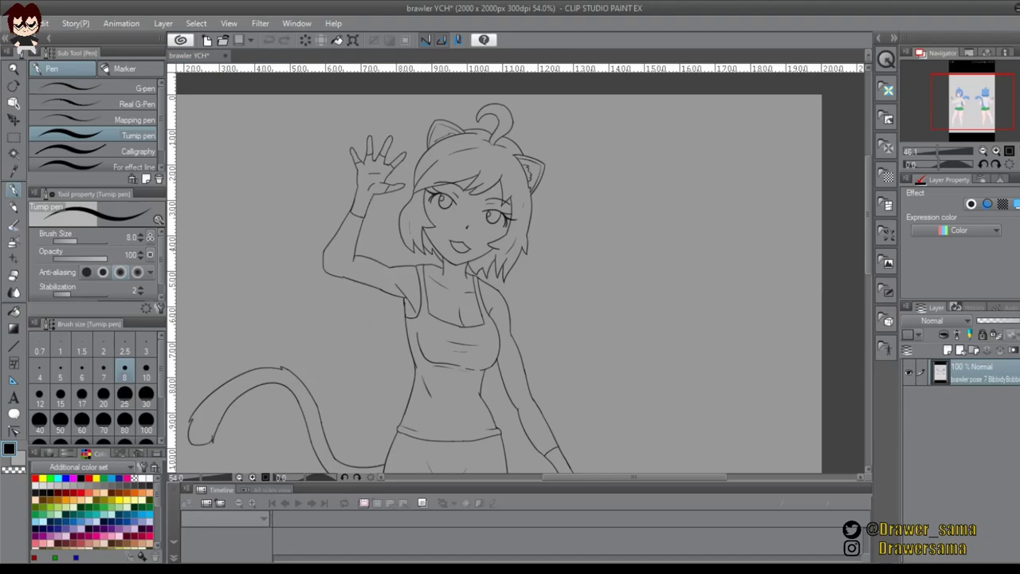
Add a layer above Layer 5 in Folder 1, then make Layer 2 active with the pale skin colour
{"action": "left_click", "coordinate": [985, 499]}
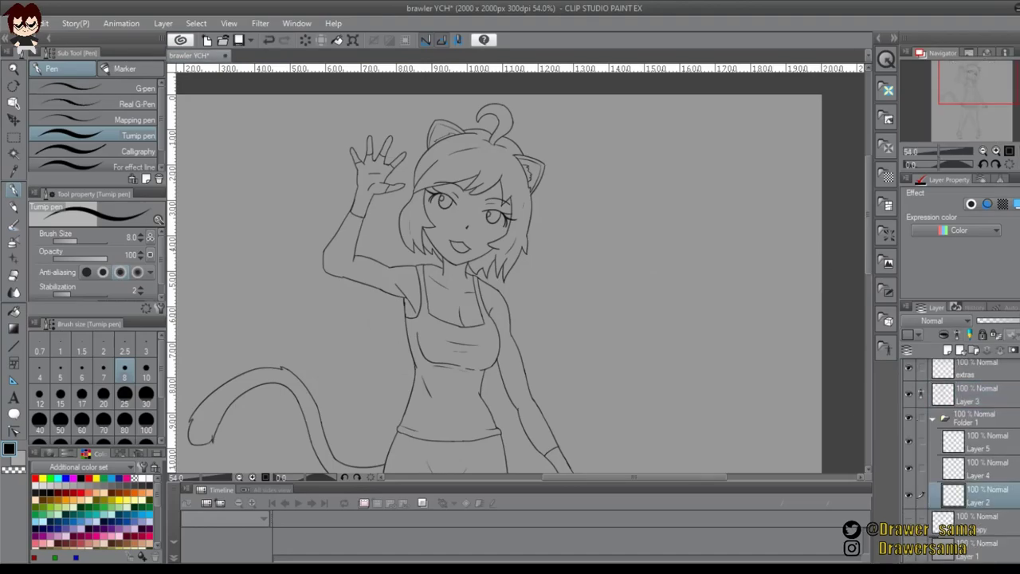
{"action": "left_click", "coordinate": [987, 442]}
{"action": "left_click", "coordinate": [986, 522]}
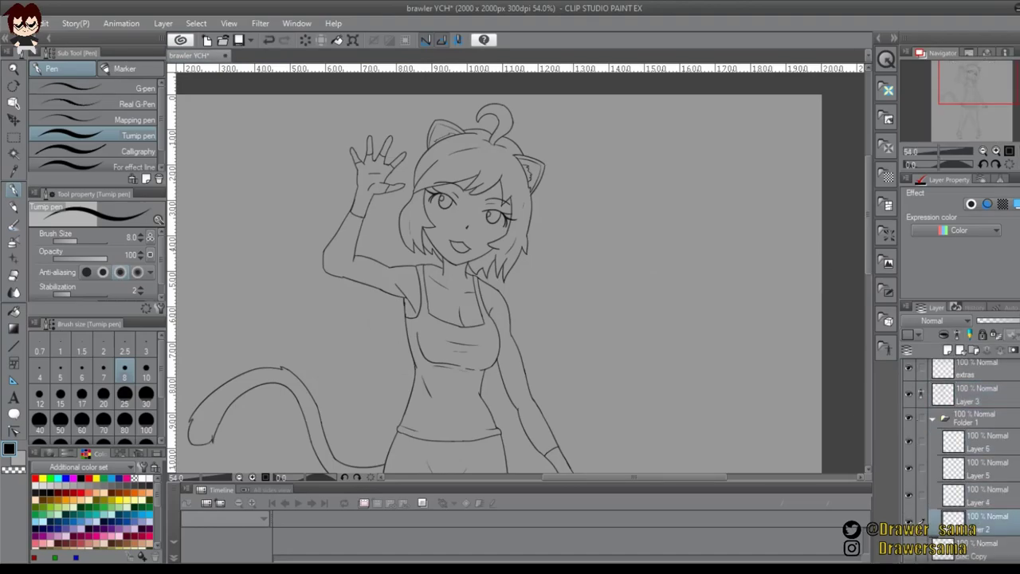
{"action": "key", "text": "x"}
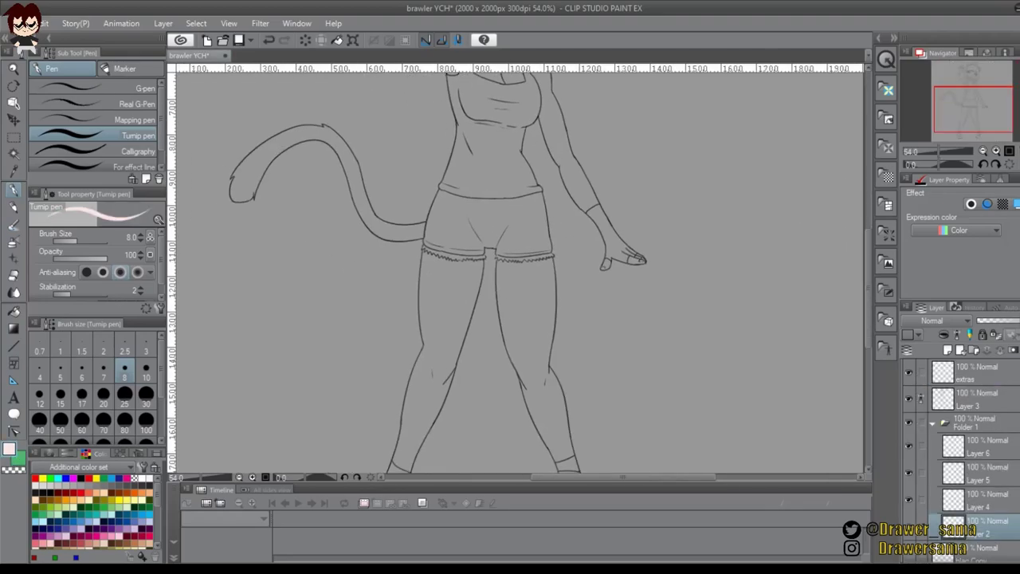
Fill both legs and the bare toes of both feet with the pale skin colour
{"action": "key", "text": "g"}
{"action": "left_click_drag", "start_coordinate": [446, 352], "coordinate": [335, 316]}
{"action": "left_click", "coordinate": [335, 316]}
{"action": "left_click", "coordinate": [410, 294]}
{"action": "left_click_drag", "start_coordinate": [311, 398], "coordinate": [310, 344]}
{"action": "left_click", "coordinate": [291, 436]}
{"action": "left_click", "coordinate": [445, 432]}
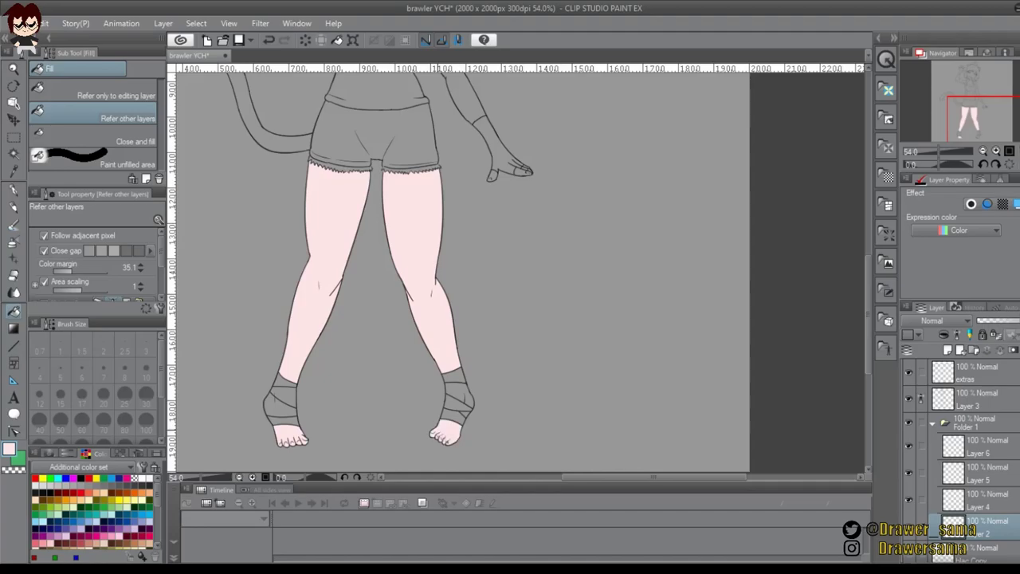
Fill the neckline, both arms and the fingertips of the lowered hand with the pale skin colour
{"action": "left_click_drag", "start_coordinate": [409, 285], "coordinate": [392, 309]}
{"action": "left_click_drag", "start_coordinate": [393, 239], "coordinate": [433, 440]}
{"action": "left_click", "coordinate": [319, 163]}
{"action": "left_click", "coordinate": [364, 198]}
{"action": "left_click", "coordinate": [405, 191]}
{"action": "left_click", "coordinate": [466, 255]}
{"action": "left_click_drag", "start_coordinate": [437, 327], "coordinate": [447, 309]}
{"action": "left_click", "coordinate": [526, 382]}
{"action": "left_click_drag", "start_coordinate": [528, 380], "coordinate": [482, 410]}
{"action": "left_click", "coordinate": [509, 407]}
{"action": "scroll", "coordinate": [513, 408], "scroll_direction": "up", "scroll_amount": 3}
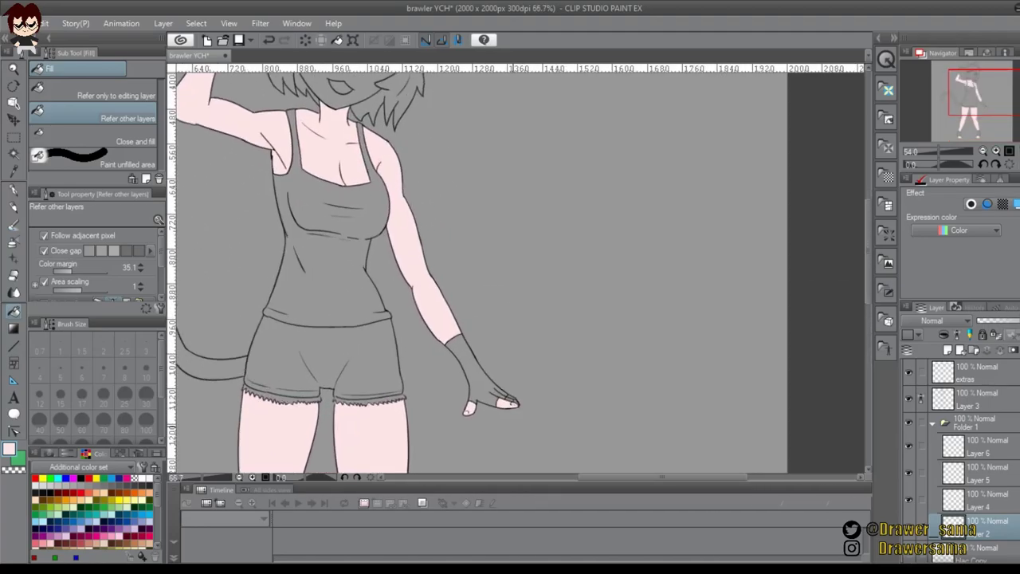
Fill the face with the pale skin colour
{"action": "scroll", "coordinate": [522, 374], "scroll_direction": "down", "scroll_amount": 6}
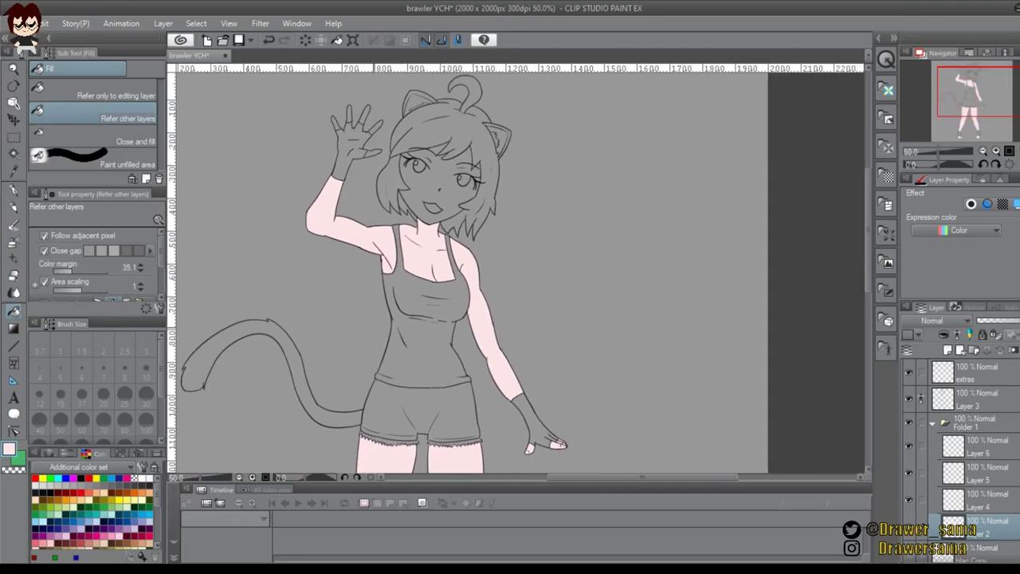
{"action": "scroll", "coordinate": [443, 230], "scroll_direction": "up", "scroll_amount": 4}
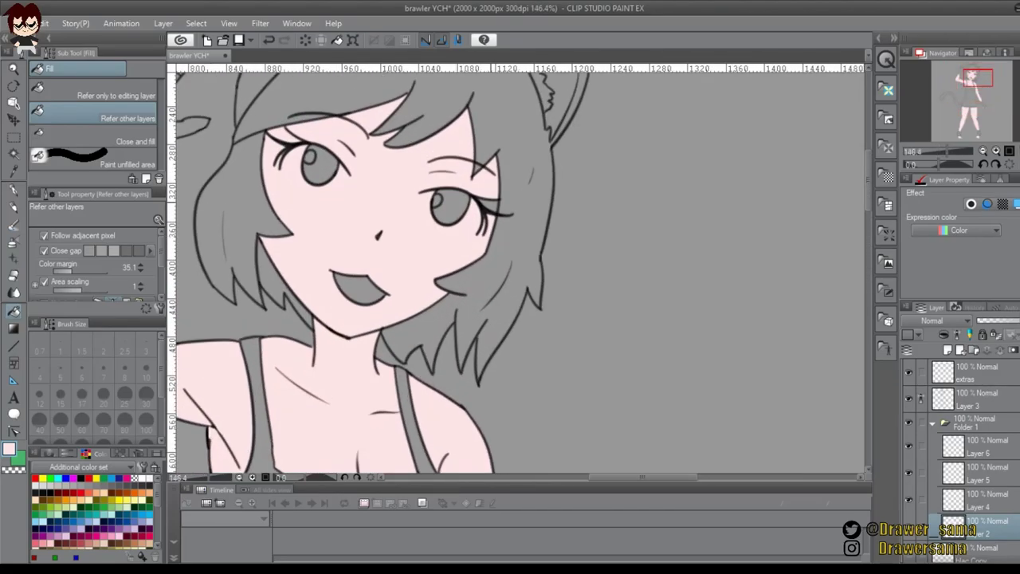
{"action": "scroll", "coordinate": [373, 356], "scroll_direction": "down", "scroll_amount": 2}
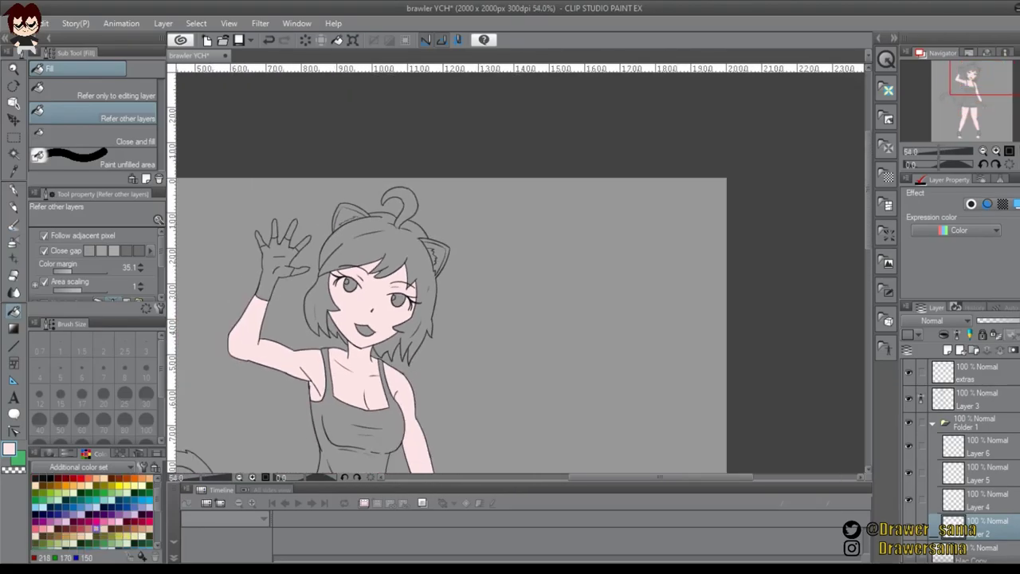
{"action": "scroll", "coordinate": [390, 252], "scroll_direction": "up", "scroll_amount": 2}
{"action": "left_click", "coordinate": [346, 207]}
{"action": "key", "text": "ctrl+z"}
{"action": "scroll", "coordinate": [384, 263], "scroll_direction": "up", "scroll_amount": 3}
{"action": "left_click", "coordinate": [476, 249]}
{"action": "scroll", "coordinate": [374, 247], "scroll_direction": "up", "scroll_amount": 1}
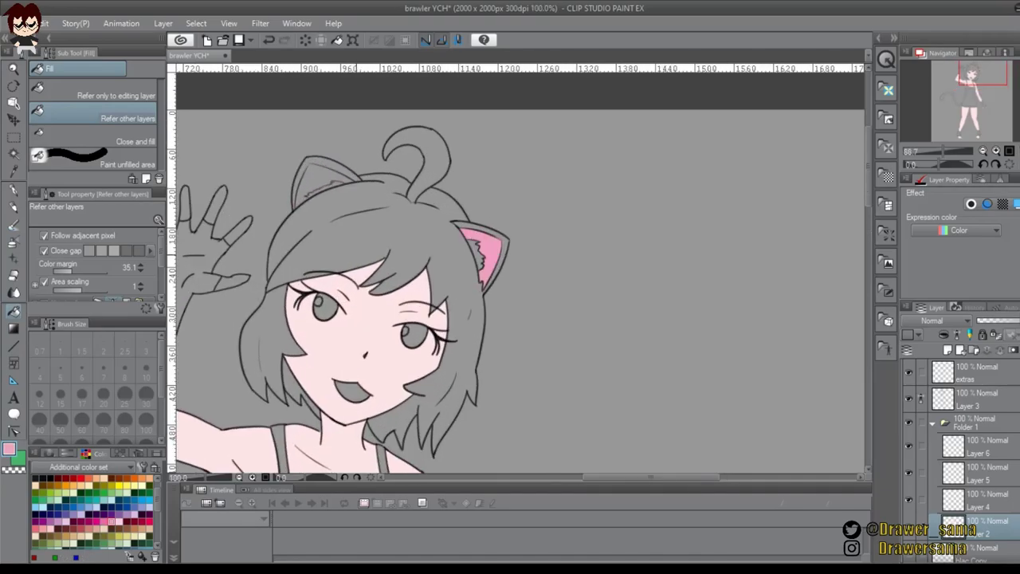
{"action": "key", "text": "ctrl+z"}
Fill the inside of the cat ear farther from the raised hand with light pink
{"action": "left_click", "coordinate": [119, 521]}
{"action": "left_click", "coordinate": [492, 249]}
{"action": "scroll", "coordinate": [388, 254], "scroll_direction": "up", "scroll_amount": 2}
Select the inside of the cat ear nearest the raised hand, fill it with light pink, and tidy the ear fills with the eraser
{"action": "left_click", "coordinate": [306, 162]}
{"action": "key", "text": "ctrl+z"}
{"action": "left_click_drag", "start_coordinate": [306, 163], "coordinate": [243, 252]}
{"action": "key", "text": "w"}
{"action": "left_click", "coordinate": [245, 252]}
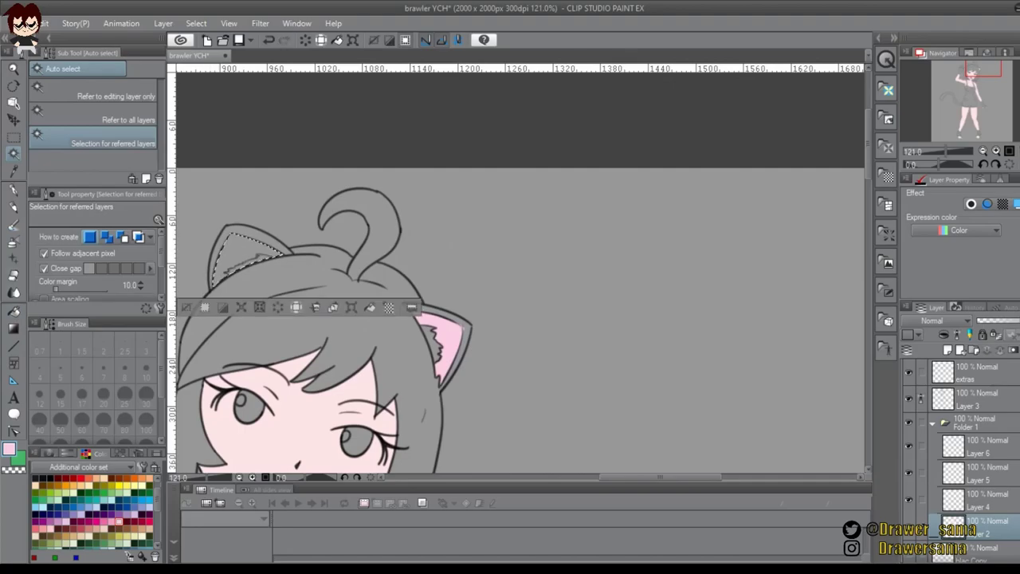
{"action": "key", "text": "g"}
{"action": "left_click", "coordinate": [245, 252]}
{"action": "key", "text": "ctrl+d"}
{"action": "scroll", "coordinate": [449, 314], "scroll_direction": "up", "scroll_amount": 1}
{"action": "key", "text": "e"}
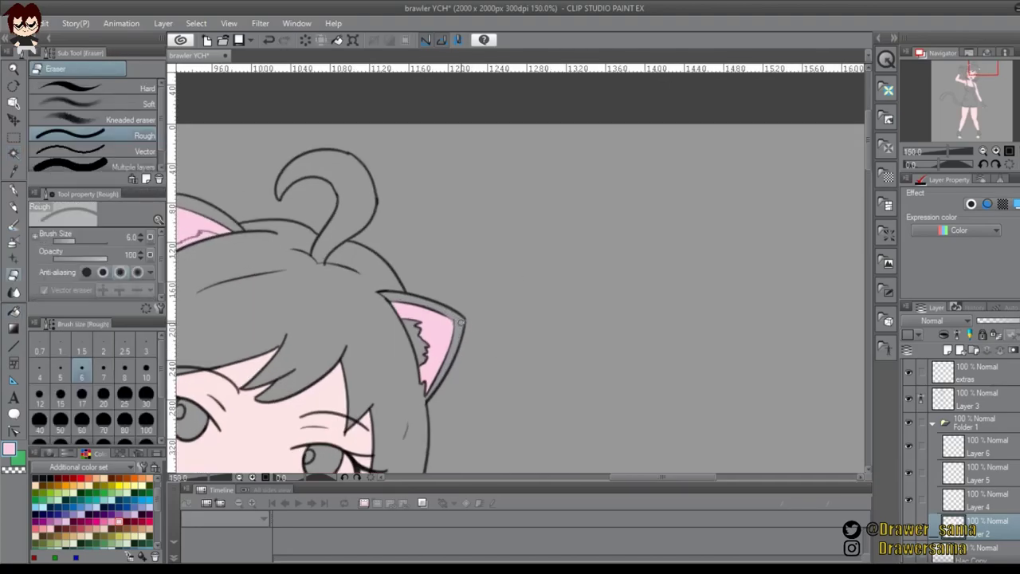
{"action": "scroll", "coordinate": [459, 319], "scroll_direction": "down", "scroll_amount": 4}
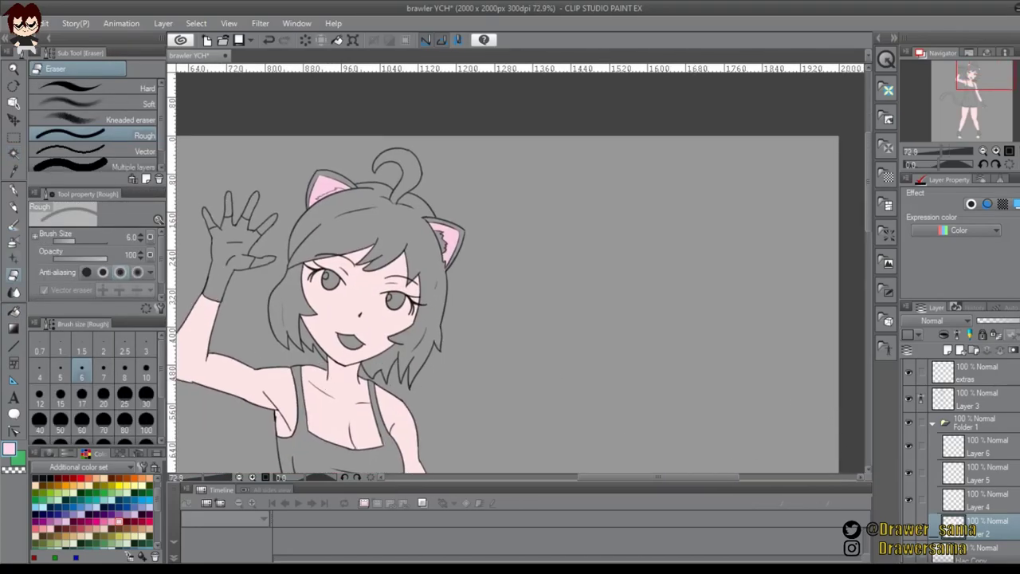
Sample the skin colour from the raised arm and fill the five bare fingertips of the raised hand
{"action": "key", "text": "g"}
{"action": "left_click", "coordinate": [239, 374], "text": "alt"}
{"action": "left_click", "coordinate": [210, 219]}
{"action": "left_click", "coordinate": [228, 205]}
{"action": "left_click", "coordinate": [251, 206]}
{"action": "left_click", "coordinate": [267, 224]}
{"action": "left_click", "coordinate": [262, 261]}
{"action": "left_click_drag", "start_coordinate": [470, 363], "coordinate": [490, 322]}
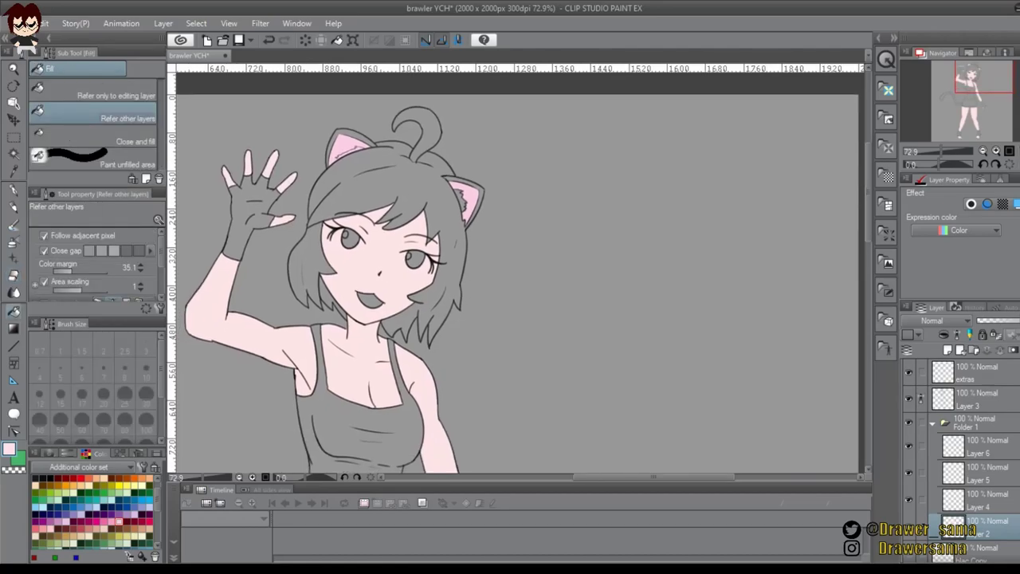
Fill the shorts with green on Layer 4
{"action": "left_click", "coordinate": [978, 501]}
{"action": "left_click_drag", "start_coordinate": [361, 434], "coordinate": [355, 249]}
{"action": "key", "text": "x"}
{"action": "left_click", "coordinate": [319, 399]}
{"action": "left_click_drag", "start_coordinate": [288, 389], "coordinate": [338, 369]}
Sample the grey and the hair blue from the reference image, and add a new layer above Layer 6
{"action": "left_click", "coordinate": [979, 473]}
{"action": "left_click", "coordinate": [1019, 399], "text": "alt"}
{"action": "key", "text": "x"}
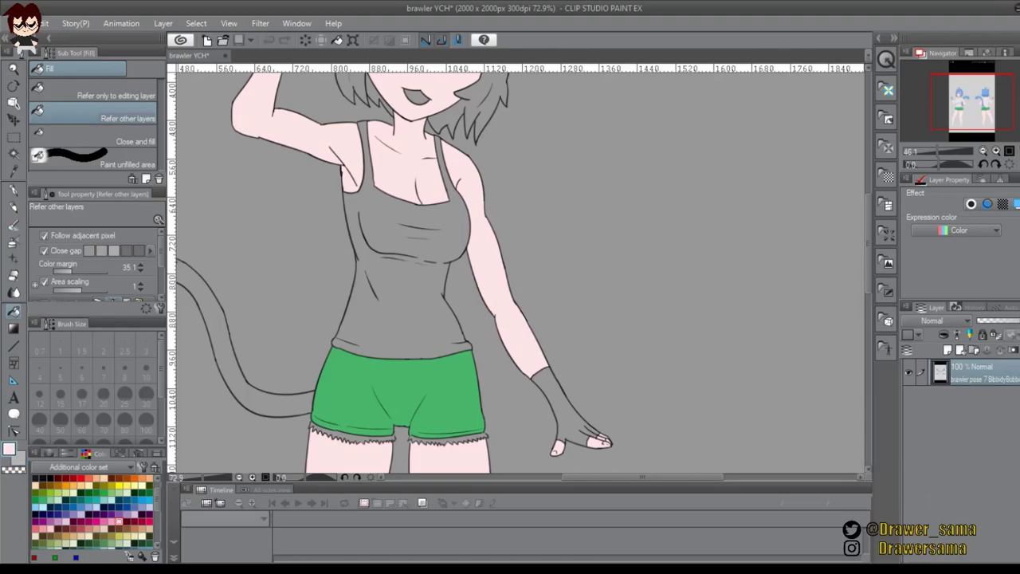
{"action": "left_click", "coordinate": [191, 55]}
{"action": "left_click", "coordinate": [979, 446]}
{"action": "left_click", "coordinate": [947, 349]}
{"action": "left_click_drag", "start_coordinate": [414, 200], "coordinate": [398, 420]}
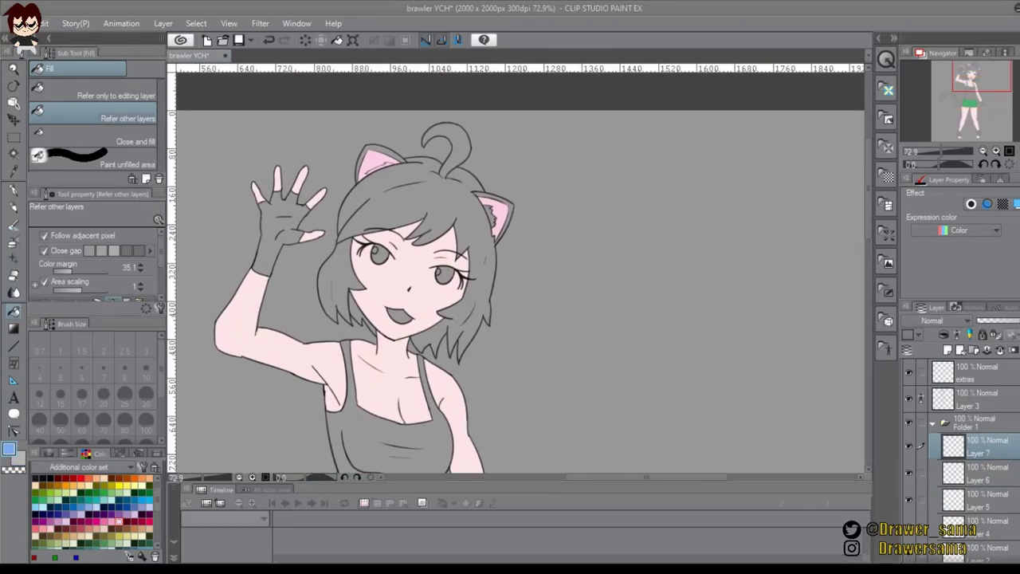
Fill the hair and the outer rim of the cat ear farther from the raised hand with blue
{"action": "left_click", "coordinate": [379, 157]}
{"action": "key", "text": "ctrl+z"}
{"action": "left_click", "coordinate": [511, 210]}
{"action": "scroll", "coordinate": [511, 206], "scroll_direction": "up", "scroll_amount": 4}
{"action": "left_click_drag", "start_coordinate": [510, 193], "coordinate": [488, 248]}
Select the outer rim of the cat ear nearest the raised hand, fill it with blue, and erase stray blue along its inner edge
{"action": "key", "text": "w"}
{"action": "left_click", "coordinate": [296, 180]}
{"action": "key", "text": "g"}
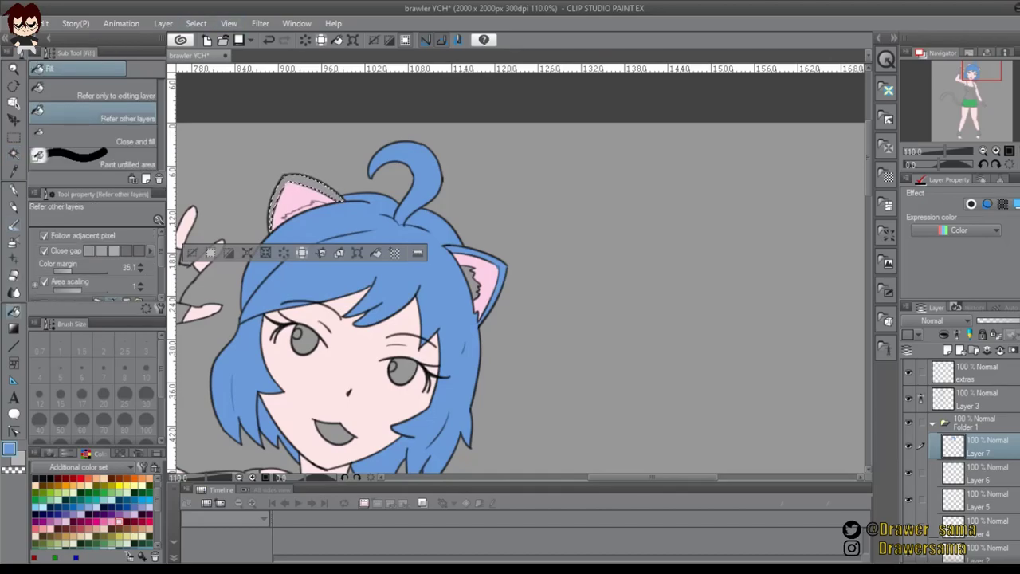
{"action": "scroll", "coordinate": [247, 235], "scroll_direction": "up", "scroll_amount": 2}
{"action": "key", "text": "ctrl+d"}
{"action": "key", "text": "e"}
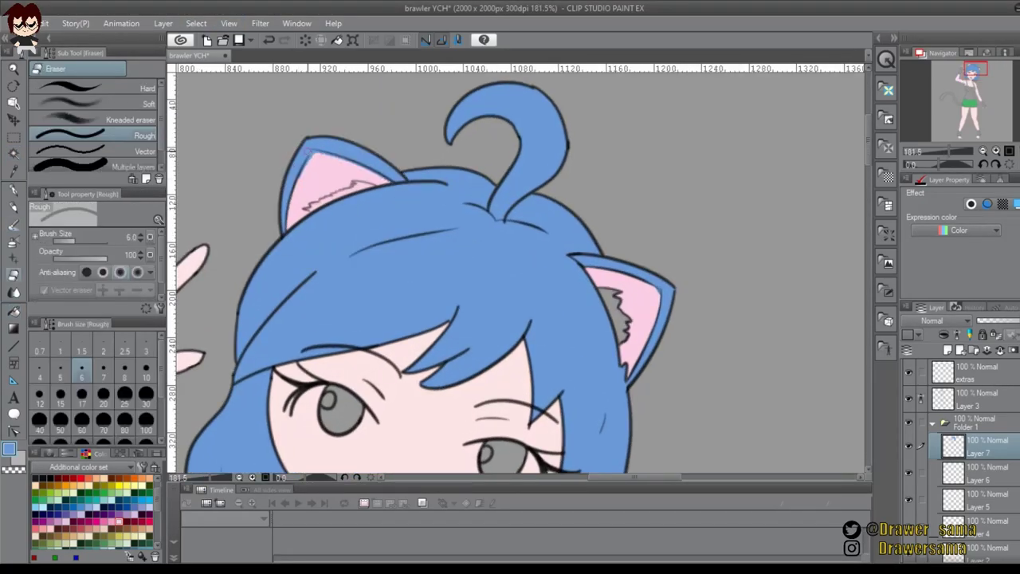
{"action": "left_click_drag", "start_coordinate": [322, 157], "coordinate": [393, 185]}
Fill the tail with the hair blue, and make Layer 5 active
{"action": "scroll", "coordinate": [399, 212], "scroll_direction": "down", "scroll_amount": 4}
{"action": "left_click_drag", "start_coordinate": [390, 367], "coordinate": [448, 158]}
{"action": "key", "text": "g"}
{"action": "left_click", "coordinate": [287, 285]}
{"action": "mouse_move", "coordinate": [291, 286]}
{"action": "left_mouse_down"}
{"action": "mouse_move", "coordinate": [275, 193]}
{"action": "mouse_move", "coordinate": [212, 303]}
{"action": "left_mouse_up"}
{"action": "left_click", "coordinate": [981, 501]}
{"action": "scroll", "coordinate": [485, 244], "scroll_direction": "down", "scroll_amount": 2}
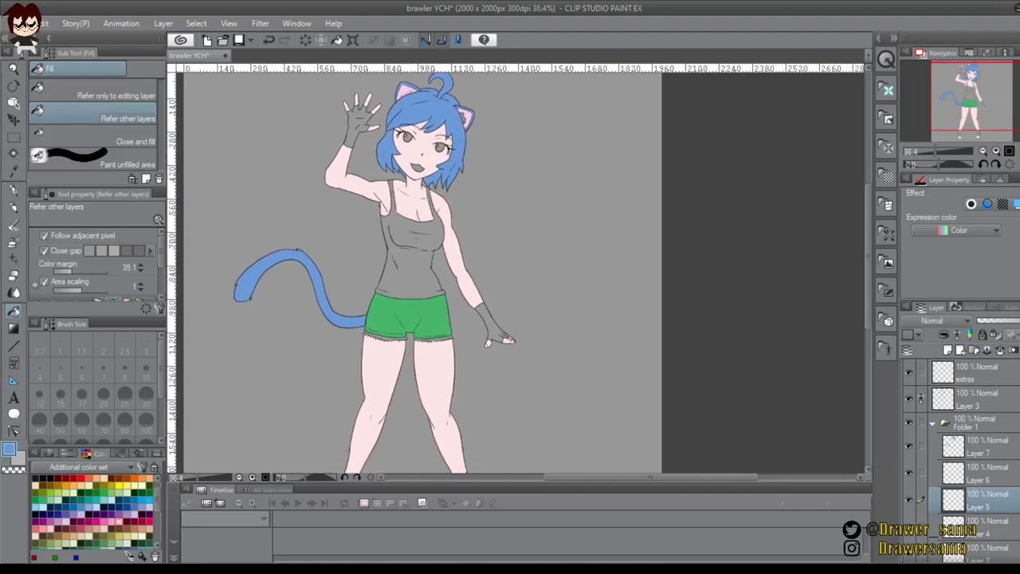
{"action": "left_click", "coordinate": [18, 459]}
{"action": "left_click_drag", "start_coordinate": [419, 317], "coordinate": [371, 300]}
{"action": "left_click", "coordinate": [373, 239]}
{"action": "scroll", "coordinate": [373, 239], "scroll_direction": "up", "scroll_amount": 1}
{"action": "left_click_drag", "start_coordinate": [373, 239], "coordinate": [375, 331]}
{"action": "key", "text": "ctrl+z"}
{"action": "left_click", "coordinate": [306, 192]}
{"action": "left_click", "coordinate": [305, 189]}
{"action": "scroll", "coordinate": [73, 507], "scroll_direction": "up", "scroll_amount": 1}
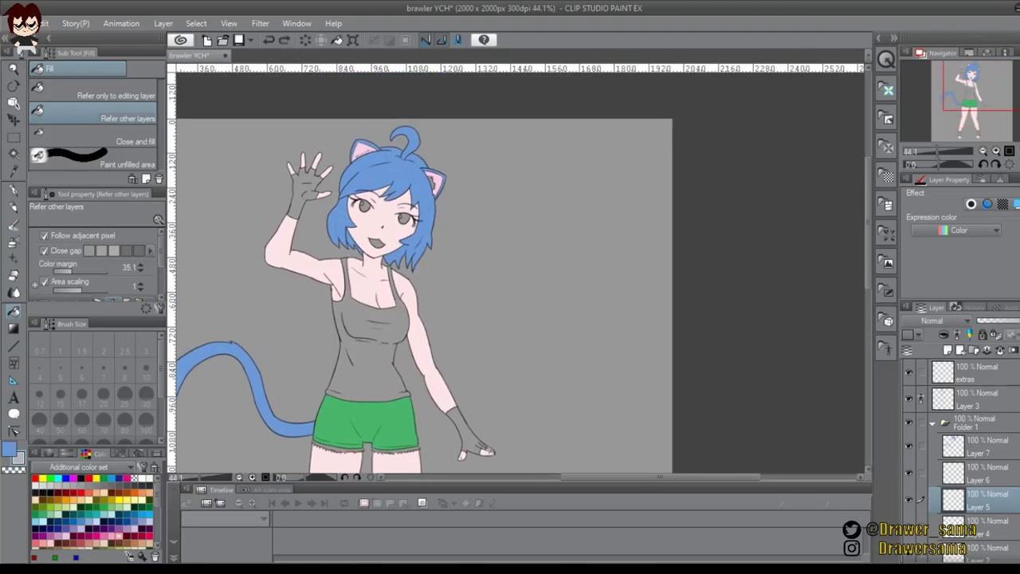
Fill both gloves with medium grey and the tank top with a lighter grey
{"action": "left_click", "coordinate": [74, 485]}
{"action": "left_click", "coordinate": [305, 192]}
{"action": "left_click_drag", "start_coordinate": [395, 440], "coordinate": [442, 382]}
{"action": "left_click", "coordinate": [461, 357]}
{"action": "left_click", "coordinate": [43, 485]}
{"action": "left_click", "coordinate": [366, 312]}
{"action": "left_click_drag", "start_coordinate": [375, 375], "coordinate": [386, 178]}
{"action": "left_click", "coordinate": [299, 387]}
{"action": "left_click", "coordinate": [443, 384]}
{"action": "scroll", "coordinate": [325, 199], "scroll_direction": "up", "scroll_amount": 3}
{"action": "scroll", "coordinate": [375, 193], "scroll_direction": "up", "scroll_amount": 4}
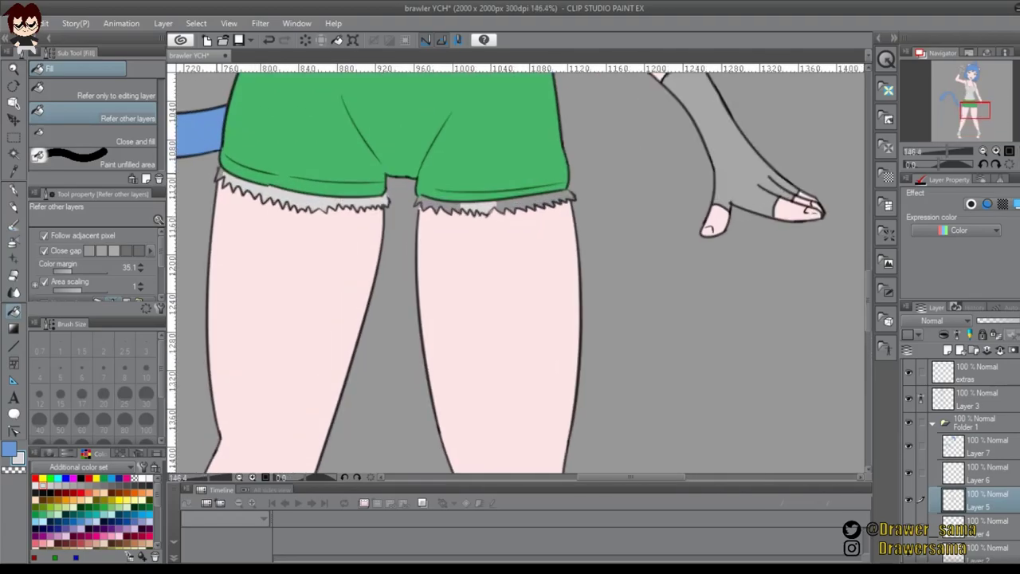
{"action": "key", "text": "ctrl+z"}
{"action": "key", "text": "ctrl+z"}
{"action": "key", "text": "ctrl+z"}
{"action": "key", "text": "ctrl+z"}
{"action": "left_click", "coordinate": [94, 136]}
{"action": "mouse_move", "coordinate": [287, 124]}
{"action": "left_mouse_down"}
{"action": "mouse_move", "coordinate": [240, 237]}
{"action": "mouse_move", "coordinate": [303, 127]}
{"action": "mouse_move", "coordinate": [288, 132]}
{"action": "mouse_move", "coordinate": [316, 131]}
{"action": "left_mouse_up"}
Fill the frayed hems of both shorts legs with light grey, taking the outlines from the other layers
{"action": "left_click", "coordinate": [94, 114]}
{"action": "left_click", "coordinate": [291, 198]}
{"action": "left_click", "coordinate": [231, 180]}
{"action": "left_click", "coordinate": [361, 203]}
{"action": "left_click_drag", "start_coordinate": [479, 209], "coordinate": [417, 268]}
{"action": "left_click", "coordinate": [384, 240]}
{"action": "left_click", "coordinate": [422, 235]}
{"action": "left_click", "coordinate": [340, 236]}
{"action": "left_click", "coordinate": [355, 239]}
Clean up the light grey fill at the inner corner of the frayed hem
{"action": "key", "text": "p"}
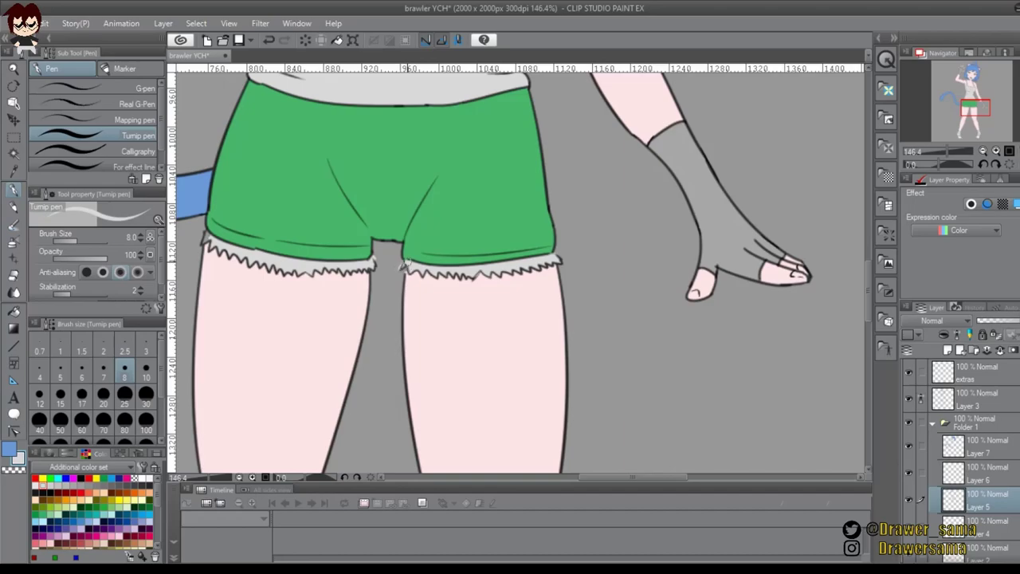
{"action": "key", "text": "e"}
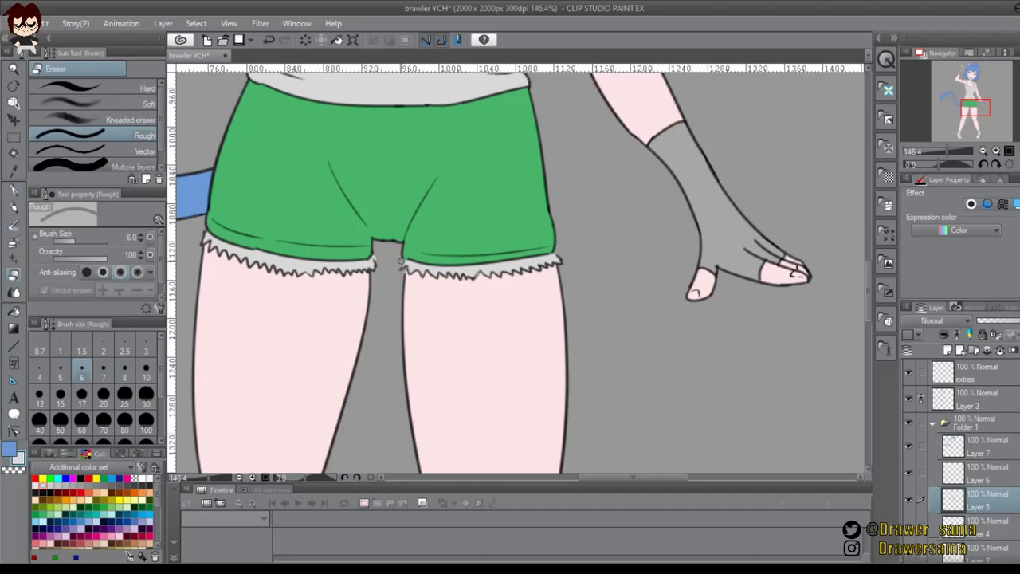
{"action": "scroll", "coordinate": [979, 502], "scroll_direction": "down", "scroll_amount": 1}
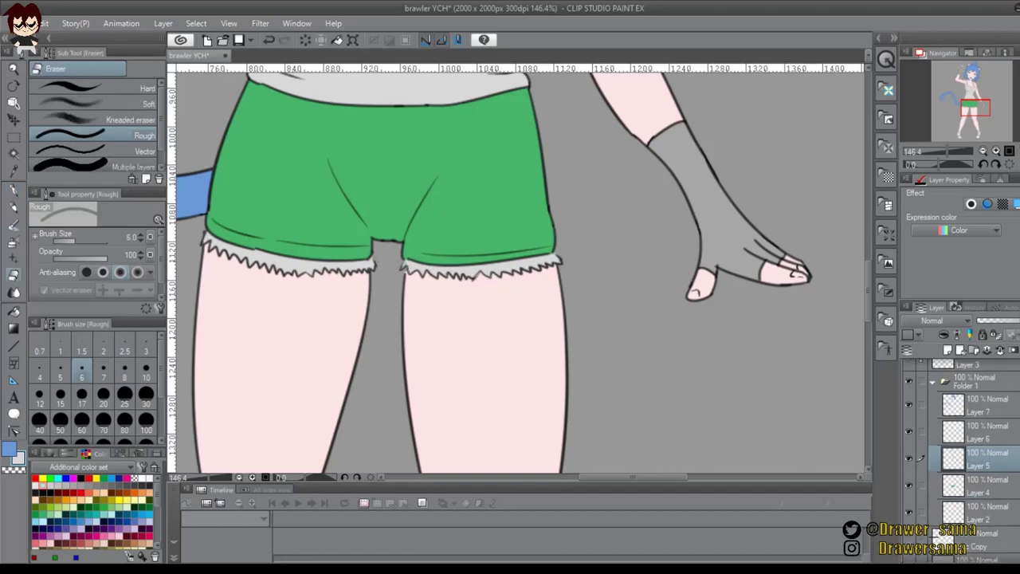
Sample the skin colour on Layer 2 and paint the small gap beneath the hem's inner corner
{"action": "left_click", "coordinate": [980, 512]}
{"action": "left_click", "coordinate": [8, 449]}
{"action": "left_click", "coordinate": [311, 331], "text": "alt"}
{"action": "key", "text": "p"}
{"action": "key", "text": "ctrl+z"}
{"action": "left_click_drag", "start_coordinate": [410, 262], "coordinate": [404, 275]}
Make the line art on Layer 3 active with black as the drawing colour
{"action": "scroll", "coordinate": [964, 446], "scroll_direction": "up", "scroll_amount": 2}
{"action": "left_click", "coordinate": [976, 399]}
{"action": "key", "text": "x"}
{"action": "scroll", "coordinate": [412, 265], "scroll_direction": "down", "scroll_amount": 6}
{"action": "left_click_drag", "start_coordinate": [412, 239], "coordinate": [343, 447]}
{"action": "left_click_drag", "start_coordinate": [439, 161], "coordinate": [458, 393]}
{"action": "scroll", "coordinate": [968, 447], "scroll_direction": "down", "scroll_amount": 1}
Fill the fur tufts inside both cat ears with light grey on Layer 5, and touch up the gaps with the pen
{"action": "left_click", "coordinate": [982, 483]}
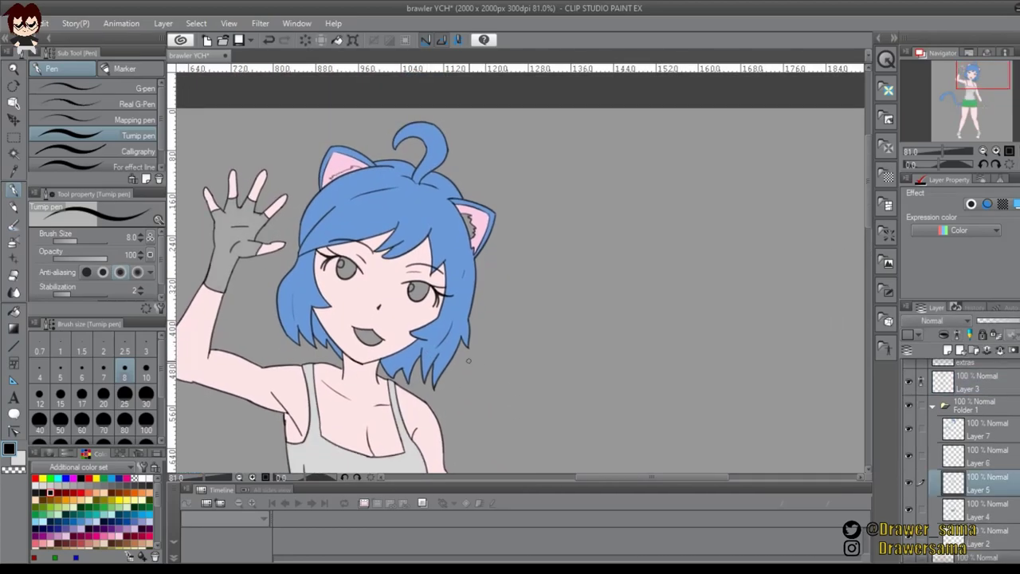
{"action": "scroll", "coordinate": [376, 171], "scroll_direction": "up", "scroll_amount": 2}
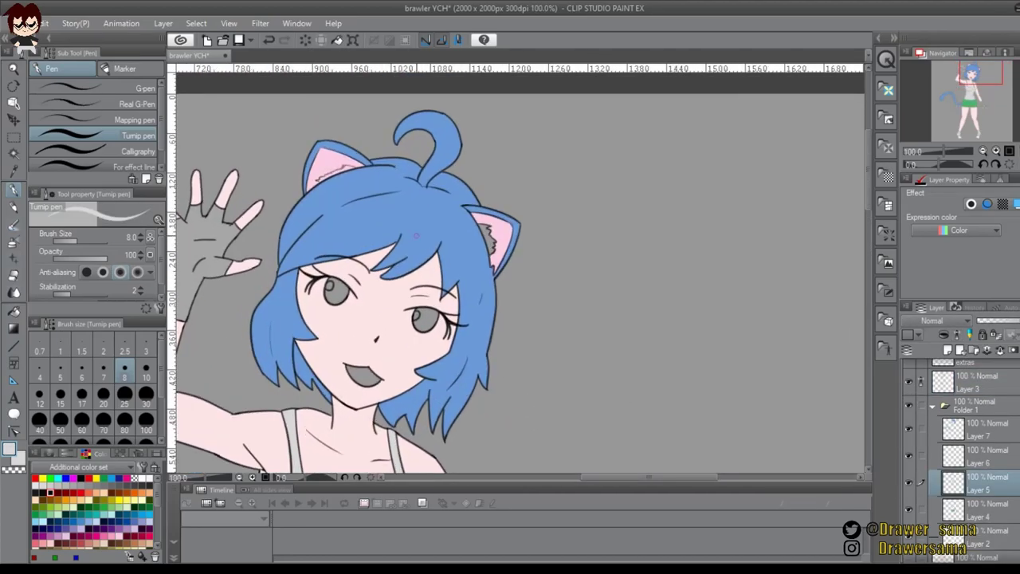
{"action": "scroll", "coordinate": [416, 236], "scroll_direction": "up", "scroll_amount": 4}
{"action": "key", "text": "g"}
{"action": "left_click_drag", "start_coordinate": [517, 235], "coordinate": [439, 260]}
{"action": "left_click", "coordinate": [438, 261]}
{"action": "mouse_move", "coordinate": [167, 239]}
{"action": "left_mouse_down"}
{"action": "mouse_move", "coordinate": [376, 239]}
{"action": "mouse_move", "coordinate": [150, 239]}
{"action": "left_mouse_up"}
{"action": "left_click_drag", "start_coordinate": [271, 237], "coordinate": [376, 285]}
{"action": "key", "text": "p"}
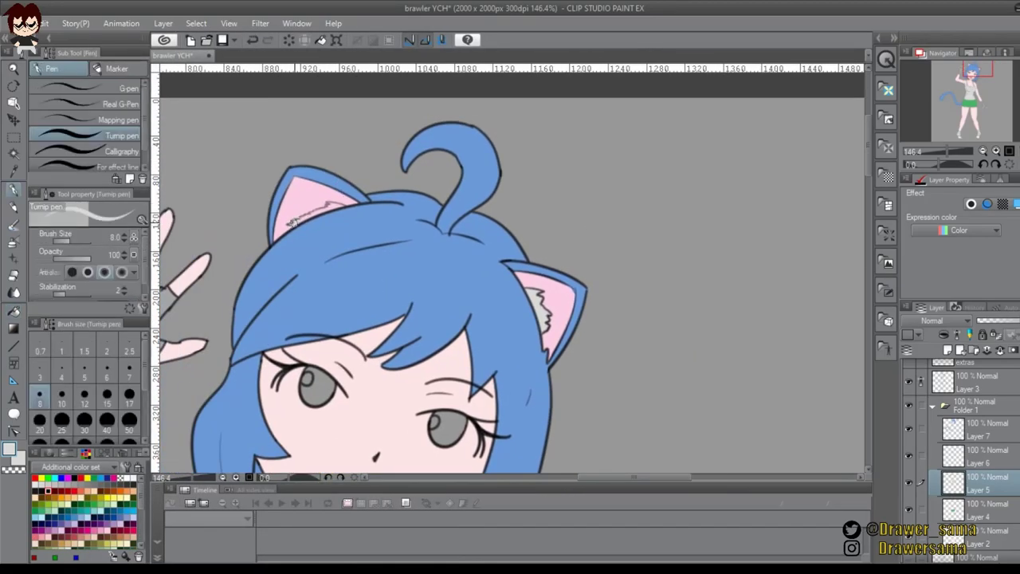
{"action": "scroll", "coordinate": [336, 207], "scroll_direction": "down", "scroll_amount": 4}
{"action": "left_click_drag", "start_coordinate": [335, 207], "coordinate": [332, 148]}
Add a layer named eyes above Layer 7 and fill the open mouth with white
{"action": "left_click", "coordinate": [985, 430]}
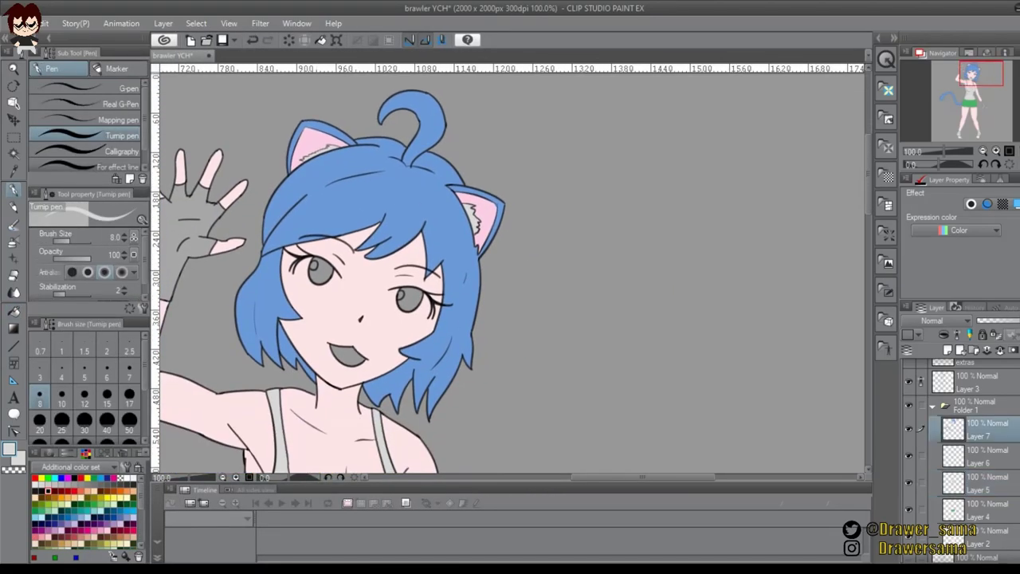
{"action": "key", "text": "ctrl+shift+n"}
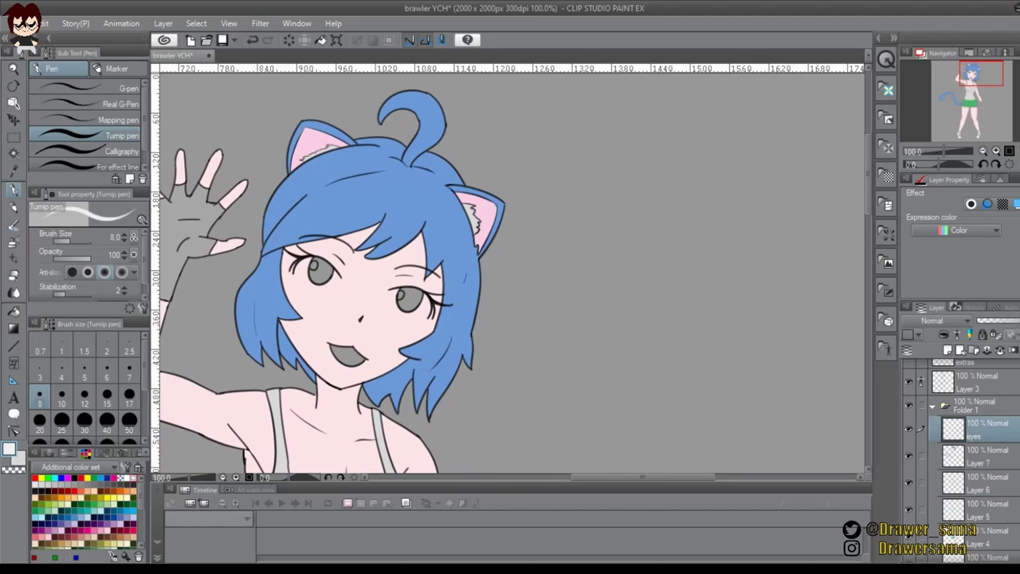
{"action": "left_click", "coordinate": [14, 311]}
{"action": "left_click", "coordinate": [348, 356]}
Fill both irises with dark blue and the eye highlights with white
{"action": "left_click", "coordinate": [107, 518]}
{"action": "left_click", "coordinate": [322, 272]}
{"action": "key", "text": "ctrl+z"}
{"action": "left_click", "coordinate": [114, 518]}
{"action": "left_click", "coordinate": [323, 273]}
{"action": "left_click", "coordinate": [411, 300]}
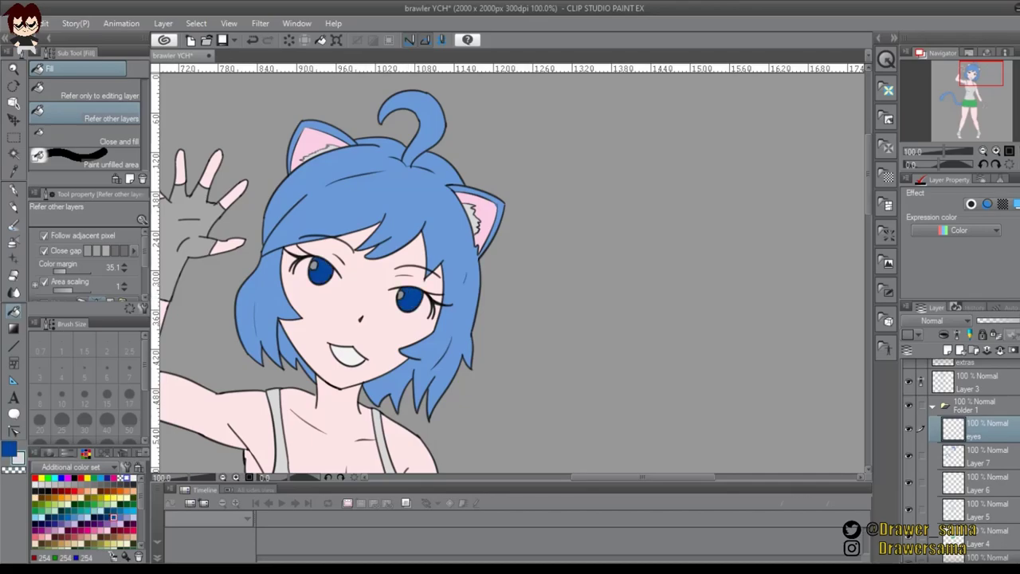
{"action": "scroll", "coordinate": [301, 353], "scroll_direction": "up", "scroll_amount": 3}
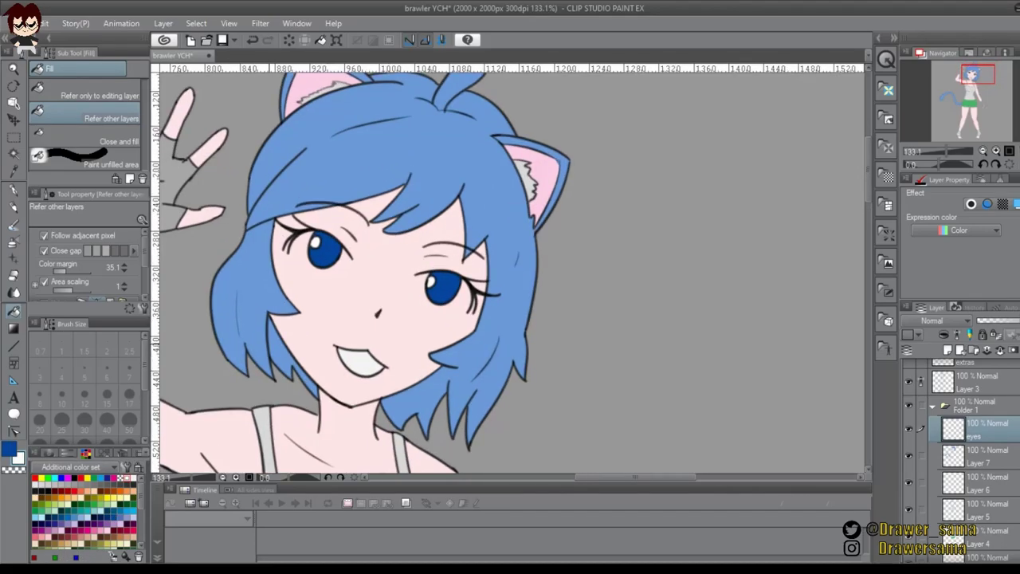
Recolour the open mouth with a light pink fill on the eyes layer
{"action": "left_click", "coordinate": [9, 449]}
{"action": "left_click", "coordinate": [106, 530]}
{"action": "left_click", "coordinate": [361, 363]}
Draw the lower edge of the upper teeth as a black line across the mouth on the extras layer, using the Turnip pen at size 8
{"action": "scroll", "coordinate": [296, 352], "scroll_direction": "down", "scroll_amount": 3}
{"action": "scroll", "coordinate": [298, 356], "scroll_direction": "down", "scroll_amount": 3}
{"action": "scroll", "coordinate": [348, 375], "scroll_direction": "up", "scroll_amount": 3}
{"action": "scroll", "coordinate": [347, 377], "scroll_direction": "up", "scroll_amount": 5}
{"action": "scroll", "coordinate": [979, 390], "scroll_direction": "up", "scroll_amount": 1}
{"action": "left_click", "coordinate": [979, 373]}
{"action": "scroll", "coordinate": [417, 346], "scroll_direction": "up", "scroll_amount": 2}
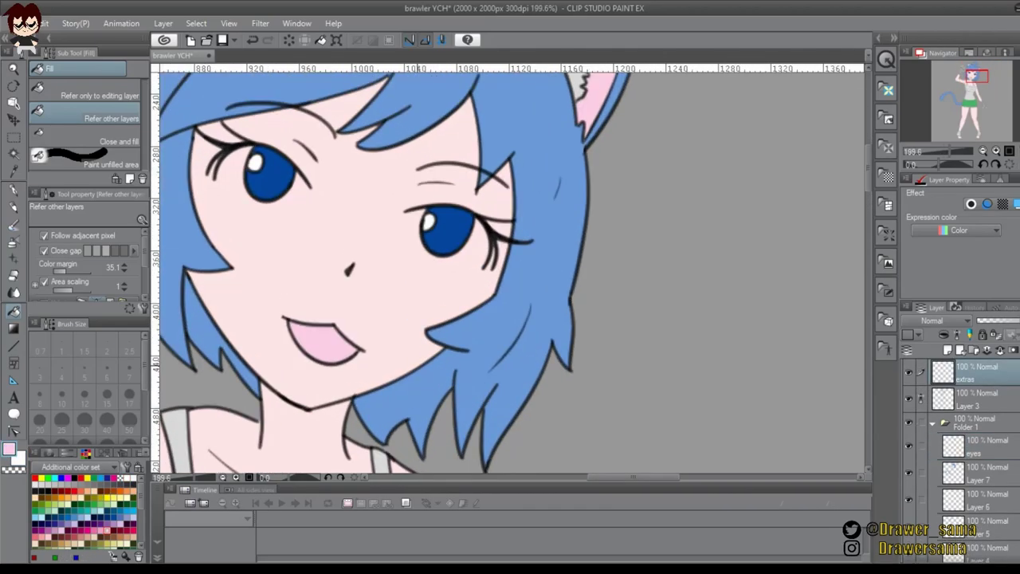
{"action": "key", "text": "p"}
{"action": "key", "text": "p"}
{"action": "left_click", "coordinate": [48, 491]}
{"action": "key", "text": "x"}
{"action": "key", "text": "x"}
{"action": "left_click", "coordinate": [133, 479]}
{"action": "key", "text": "x"}
{"action": "key", "text": "x"}
{"action": "key", "text": "x"}
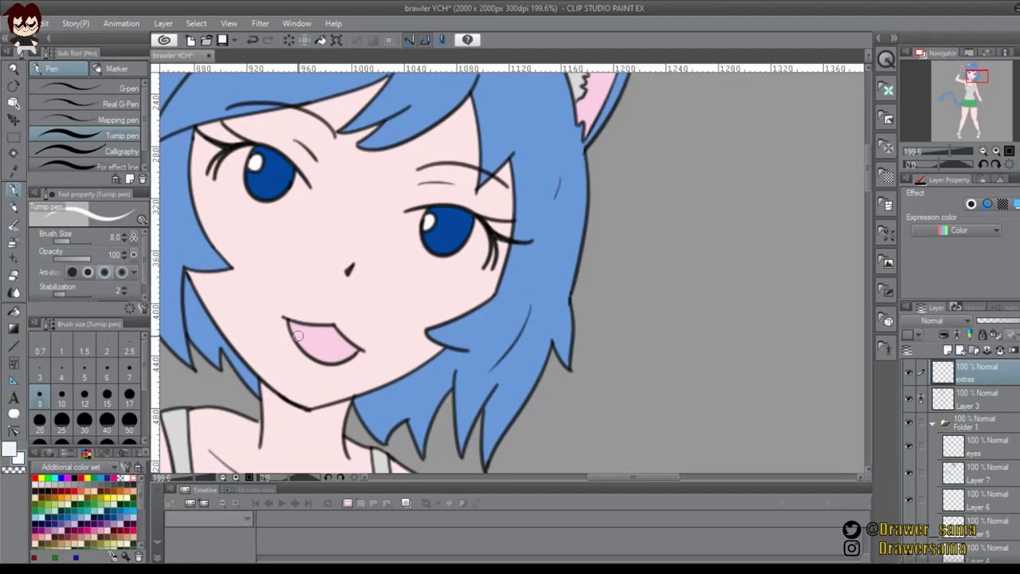
{"action": "key", "text": "x"}
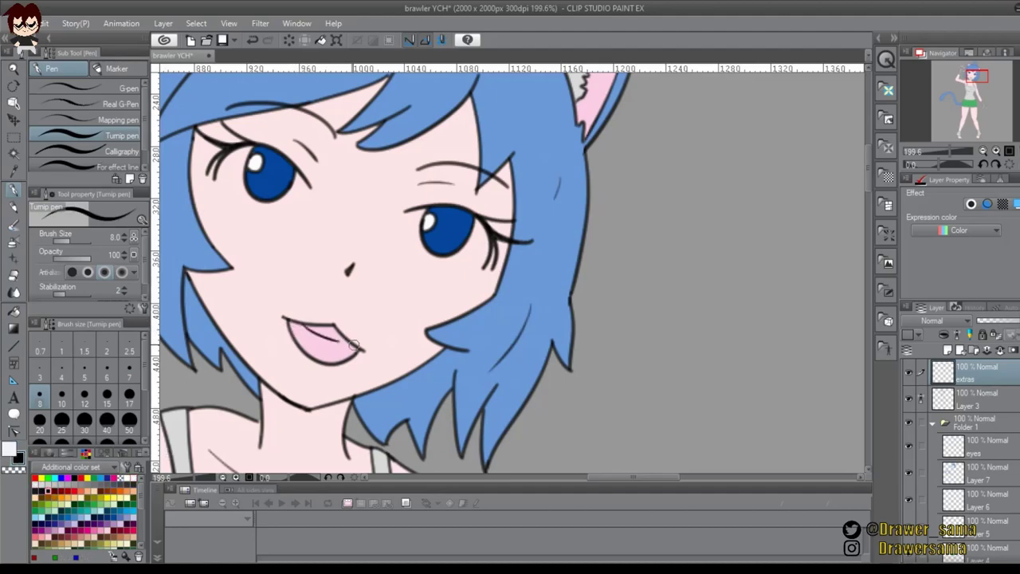
Undo the teeth line and redraw it with a small notch beside the upper lip
{"action": "key", "text": "ctrl+z"}
{"action": "key", "text": "ctrl+z"}
{"action": "left_click_drag", "start_coordinate": [306, 326], "coordinate": [316, 328]}
{"action": "left_click_drag", "start_coordinate": [314, 330], "coordinate": [359, 349]}
{"action": "key", "text": "ctrl+z"}
Paint the upper teeth white between the lip and the teeth line on the eyes layer
{"action": "left_click", "coordinate": [978, 400]}
{"action": "left_click", "coordinate": [986, 446]}
{"action": "key", "text": "x"}
{"action": "left_click_drag", "start_coordinate": [311, 327], "coordinate": [341, 338]}
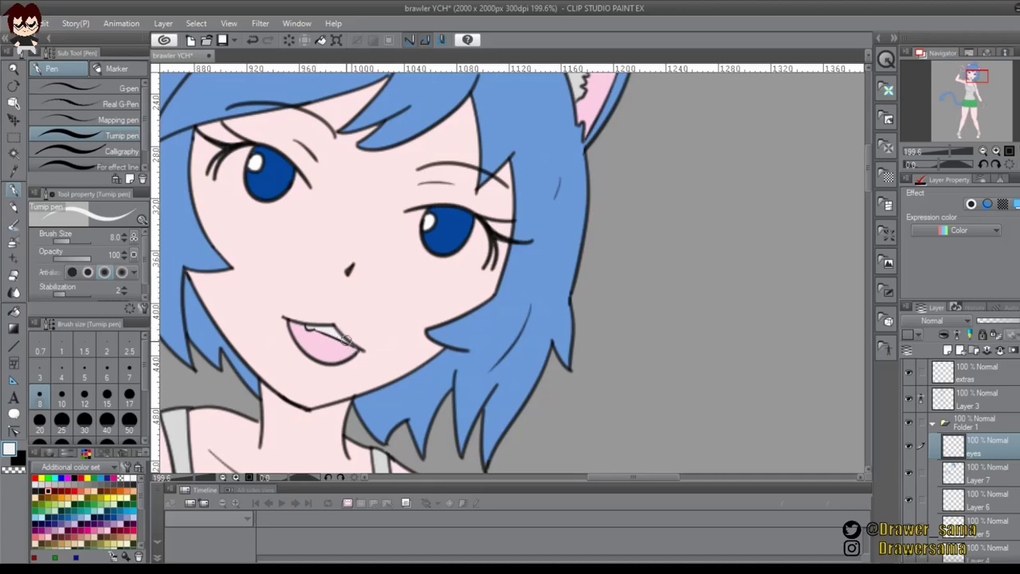
Auto-select the face area, paint the whites around both irises inside it with the Darker pencil and Turnip pen, and clear the selection
{"action": "scroll", "coordinate": [366, 454], "scroll_direction": "down", "scroll_amount": 7}
{"action": "scroll", "coordinate": [317, 360], "scroll_direction": "up", "scroll_amount": 5}
{"action": "key", "text": "w"}
{"action": "left_click", "coordinate": [342, 350]}
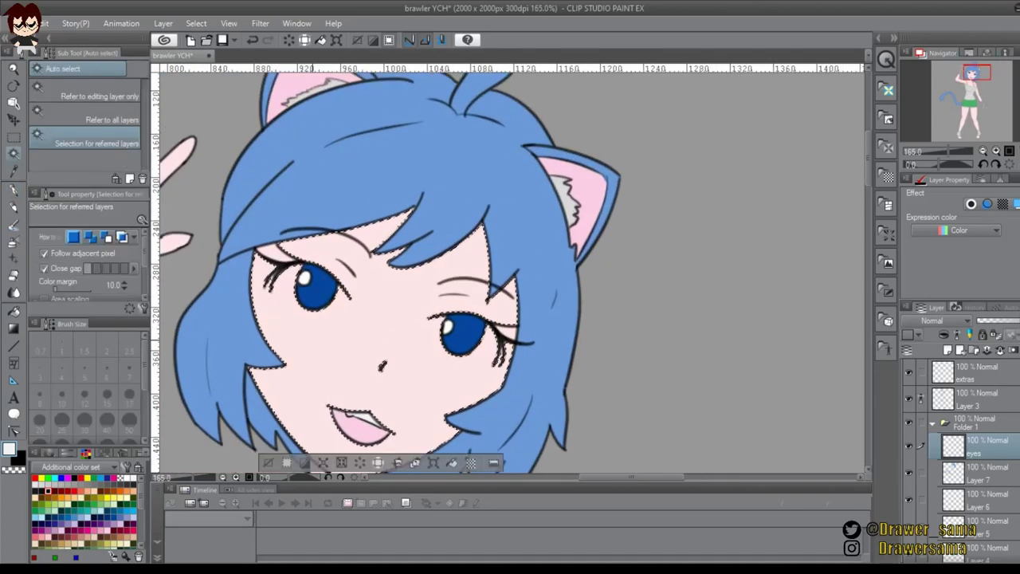
{"action": "key", "text": "p"}
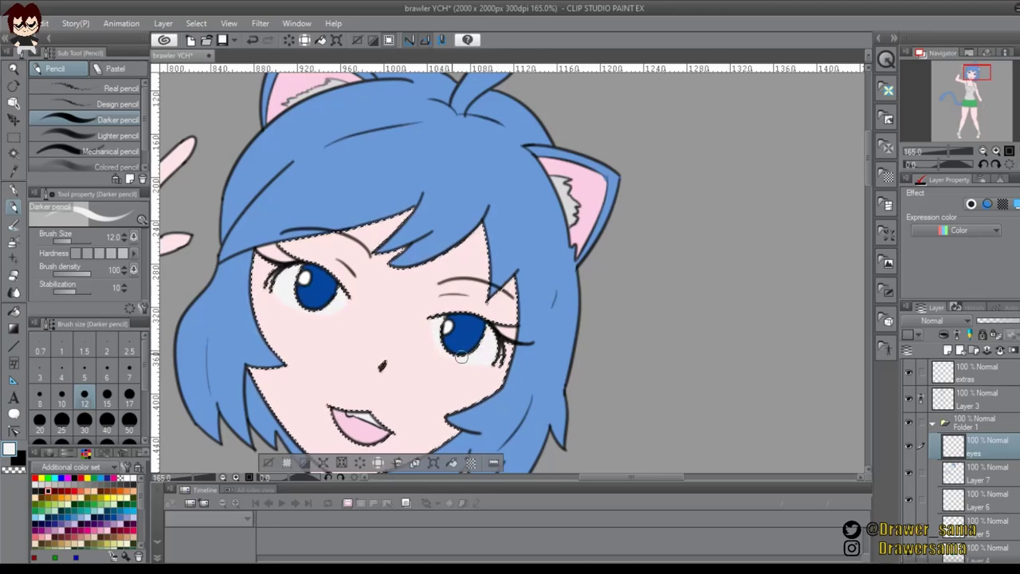
{"action": "key", "text": "p"}
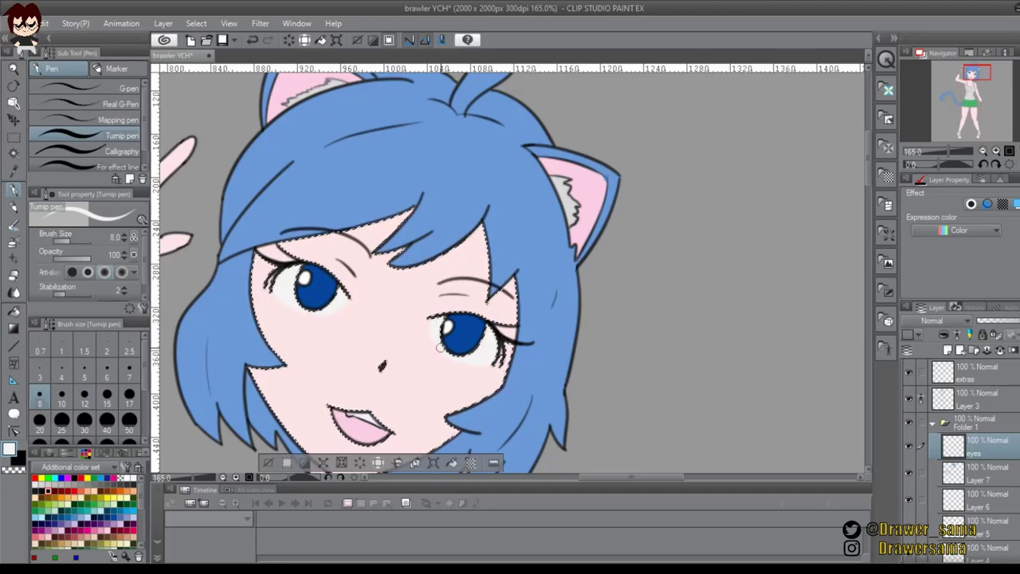
{"action": "key", "text": "ctrl+d"}
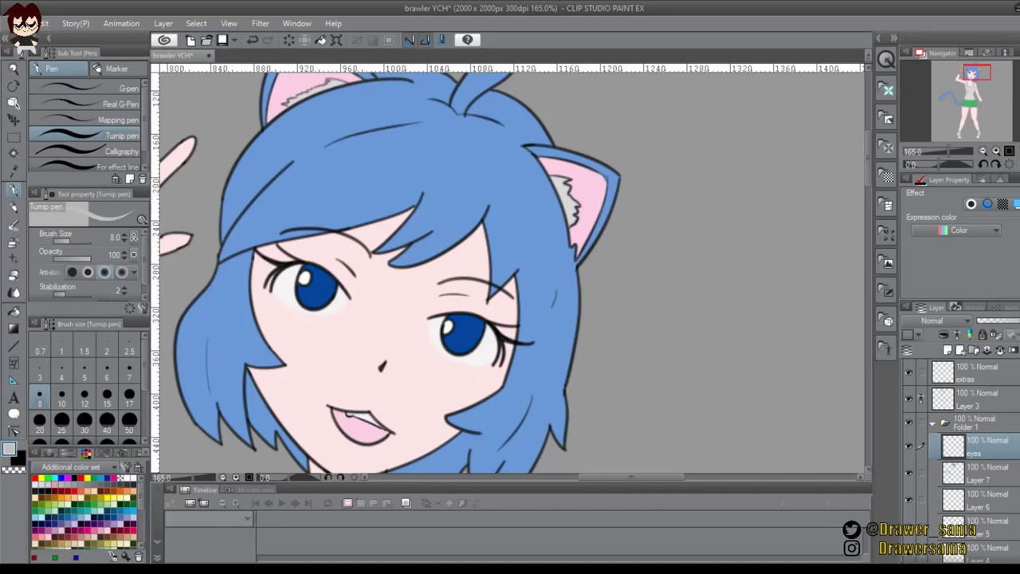
Add a layer clipped to the eyes layer and shade the eye whites light grey beneath the upper lashes
{"action": "key", "text": "ctrl+shift+n"}
{"action": "key", "text": "ctrl+alt+g"}
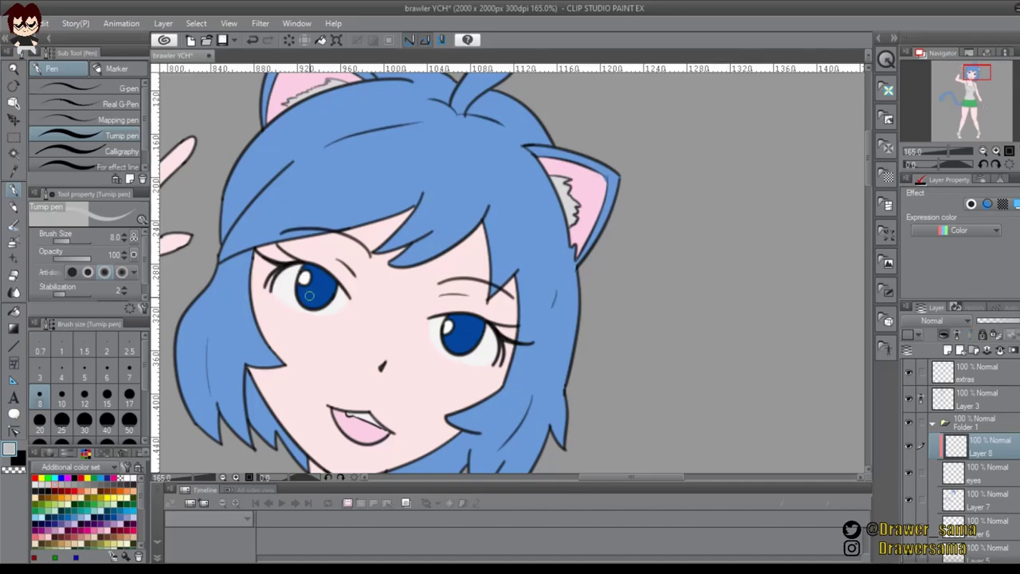
{"action": "key", "text": "e"}
{"action": "key", "text": "p"}
Sample the skin colour from the face and touch up the edges of the eye whites on the eyes layer
{"action": "key", "text": "alt+bracketleft"}
{"action": "key", "text": "alt+bracketleft"}
{"action": "key", "text": "alt+bracketleft"}
{"action": "key", "text": "alt+bracketleft"}
{"action": "key", "text": "alt+bracketleft"}
{"action": "key", "text": "alt+bracketleft"}
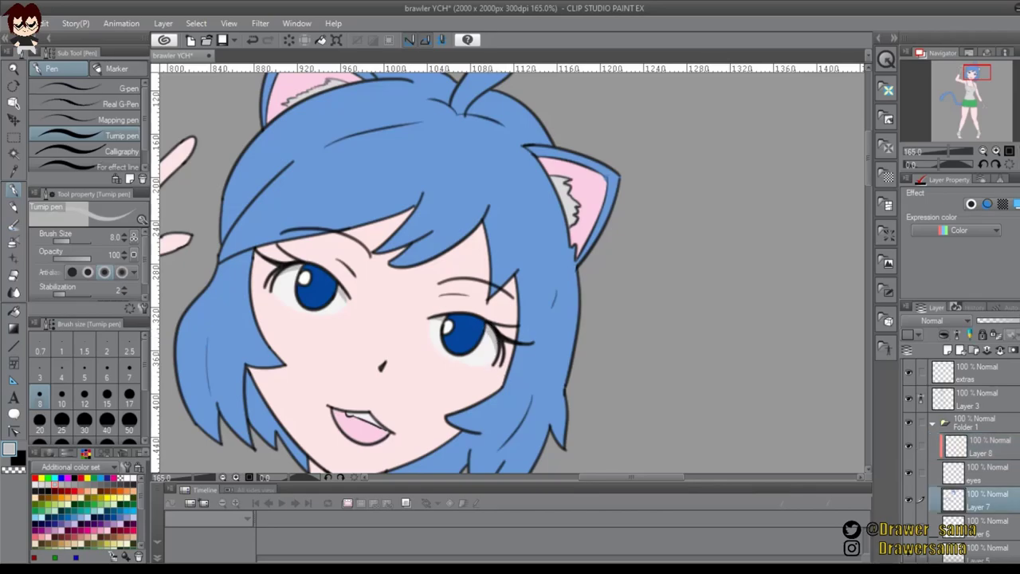
{"action": "left_click", "coordinate": [418, 386], "text": "alt"}
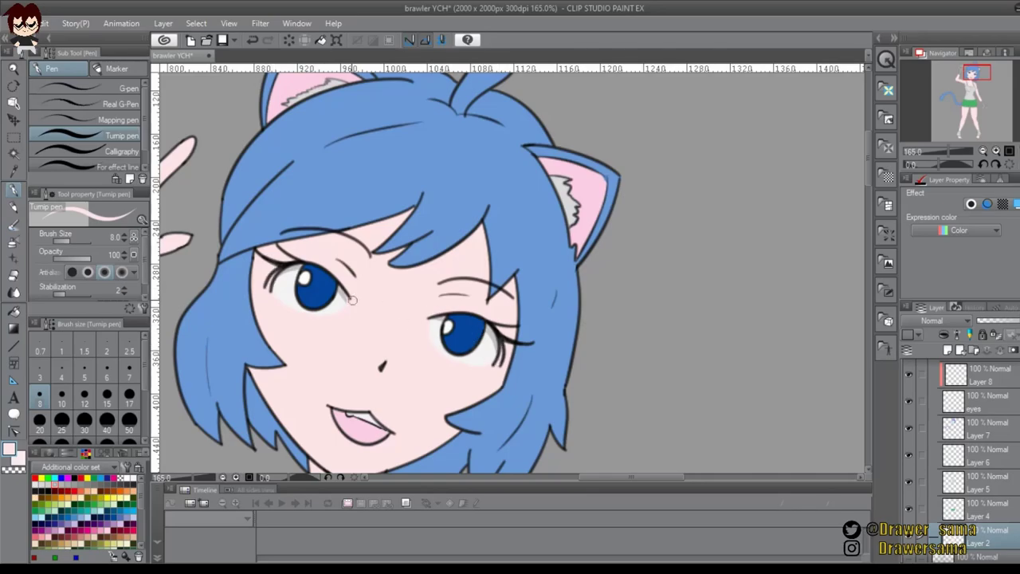
{"action": "scroll", "coordinate": [988, 422], "scroll_direction": "up", "scroll_amount": 1}
{"action": "left_click", "coordinate": [988, 421]}
{"action": "key", "text": "x"}
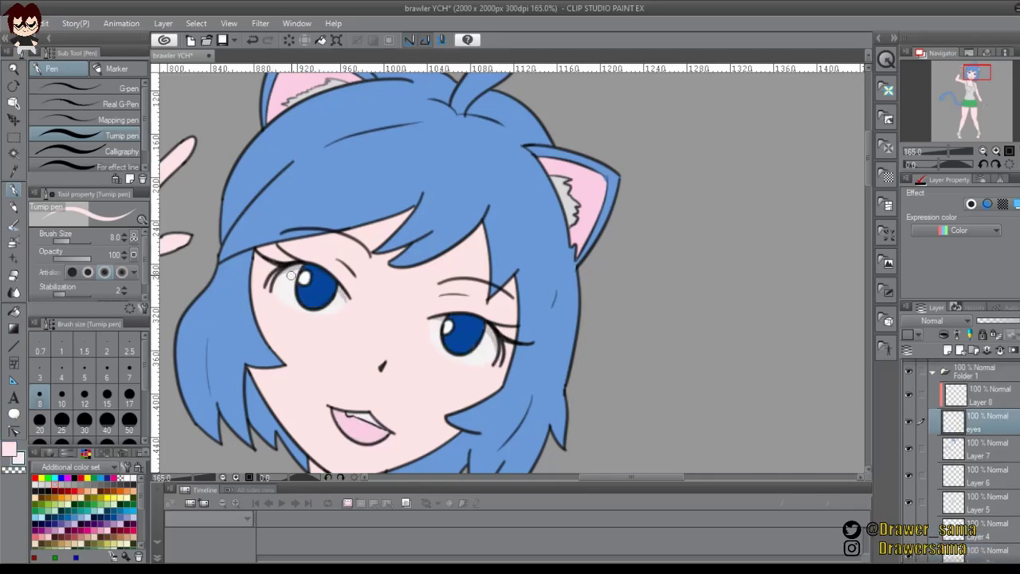
Paint dark navy pupils in both irises on Layer 8 with the Darker pencil at size 12
{"action": "key", "text": "alt+bracketright"}
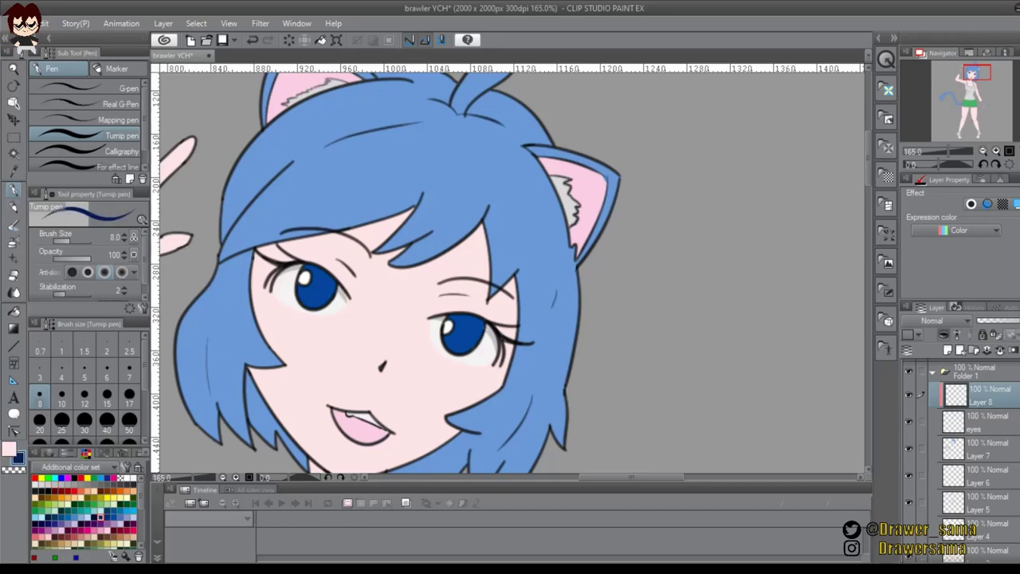
{"action": "key", "text": "p"}
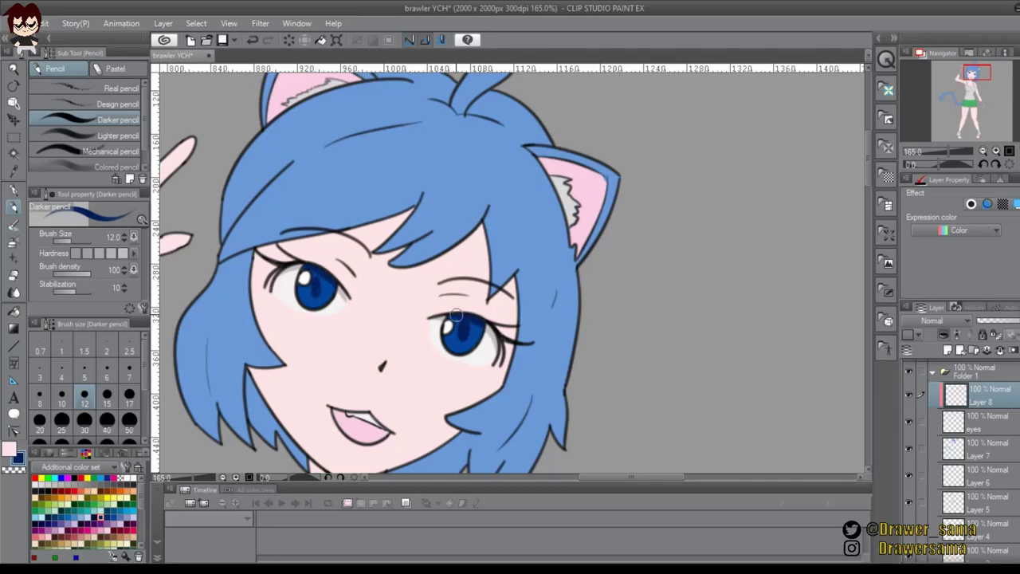
Clean up the mouth's outer corner on Layer 3 with the Rough eraser and a black pen line
{"action": "left_click_drag", "start_coordinate": [411, 398], "coordinate": [412, 330]}
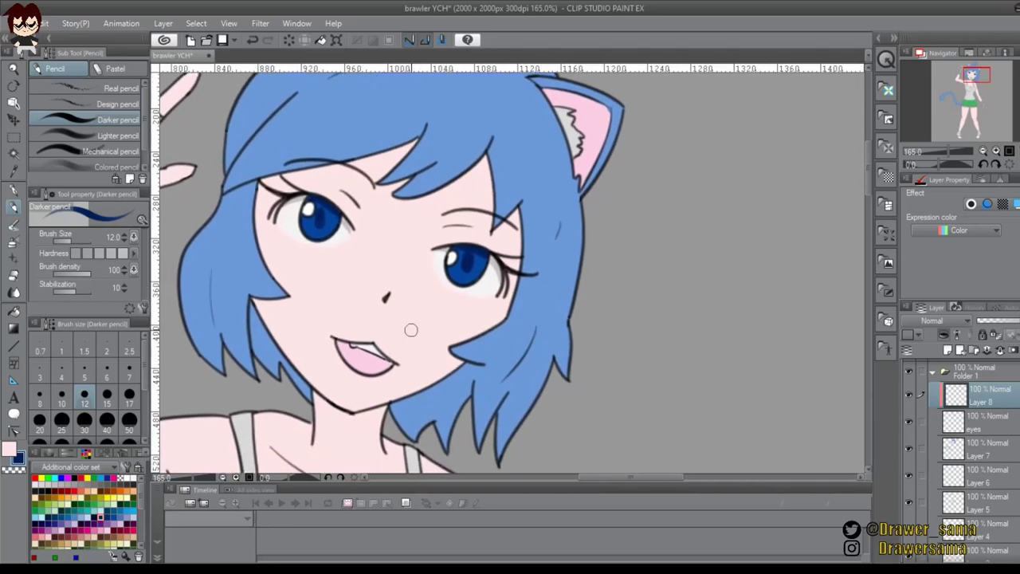
{"action": "scroll", "coordinate": [980, 398], "scroll_direction": "up", "scroll_amount": 2}
{"action": "left_click", "coordinate": [981, 399]}
{"action": "scroll", "coordinate": [404, 428], "scroll_direction": "up", "scroll_amount": 4}
{"action": "key", "text": "e"}
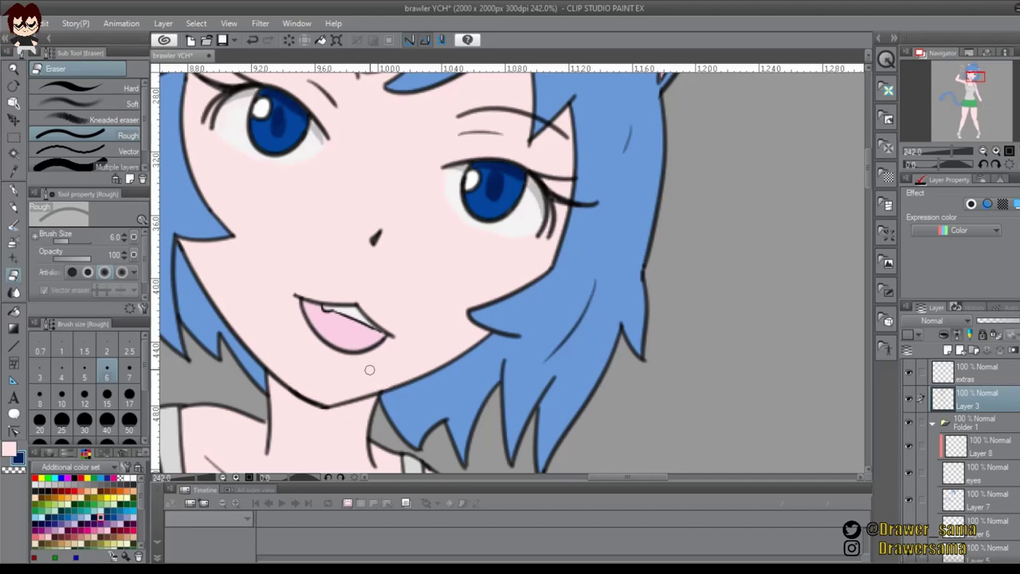
{"action": "scroll", "coordinate": [371, 369], "scroll_direction": "down", "scroll_amount": 1}
{"action": "scroll", "coordinate": [387, 357], "scroll_direction": "up", "scroll_amount": 2}
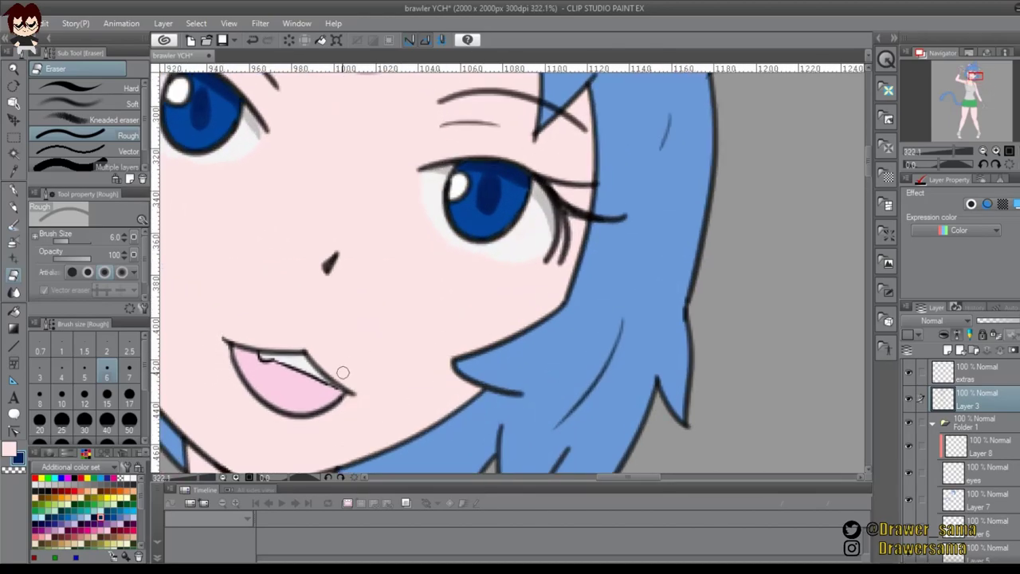
{"action": "key", "text": "p"}
{"action": "left_click_drag", "start_coordinate": [306, 352], "coordinate": [350, 392]}
{"action": "key", "text": "ctrl+z"}
{"action": "key", "text": "e"}
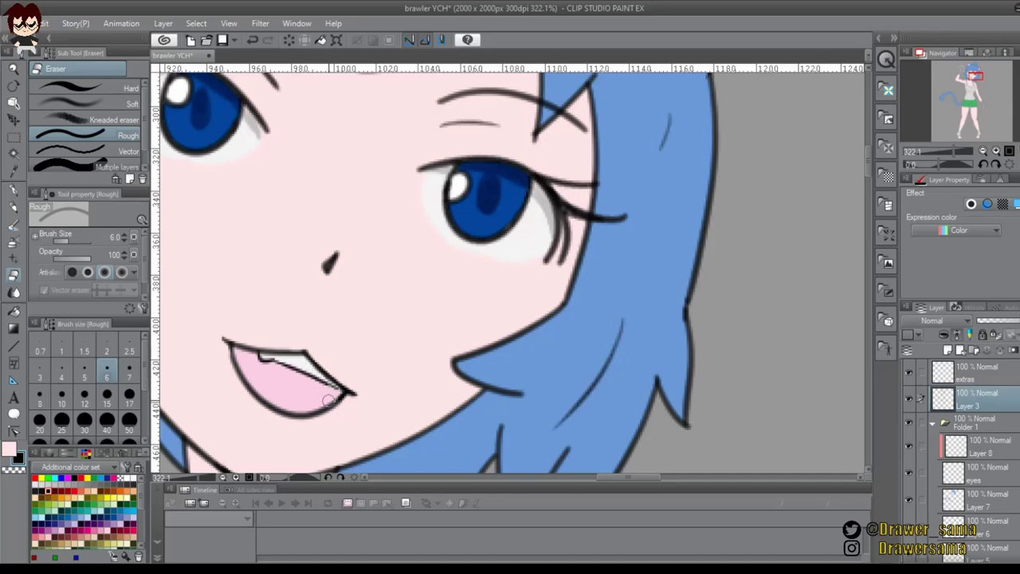
Add a clipped layer below Layer 5 for shading the shorts and choose green as the drawing colour
{"action": "scroll", "coordinate": [329, 401], "scroll_direction": "down", "scroll_amount": 14}
{"action": "left_click_drag", "start_coordinate": [366, 383], "coordinate": [322, 213]}
{"action": "left_click_drag", "start_coordinate": [333, 421], "coordinate": [320, 332]}
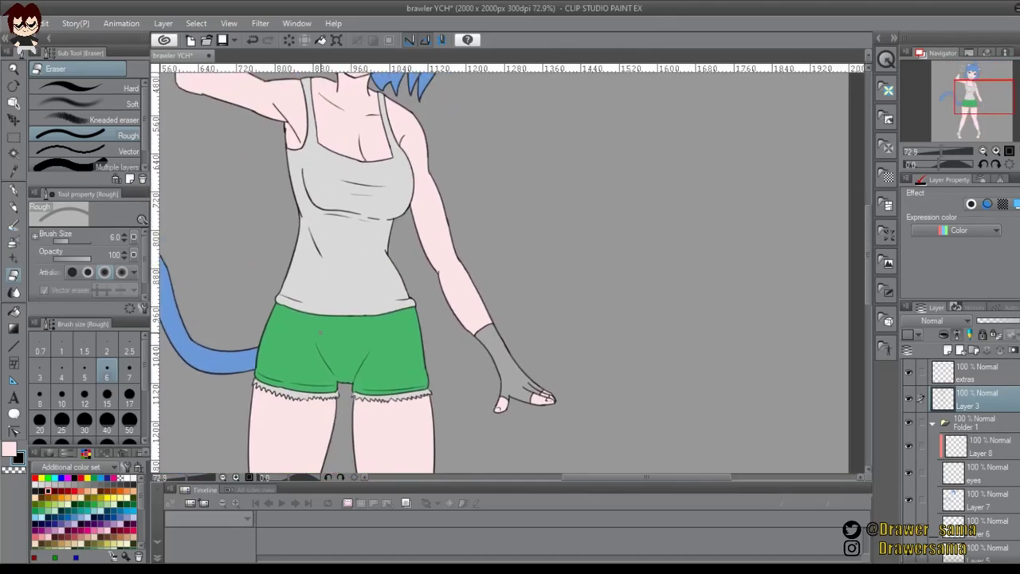
{"action": "scroll", "coordinate": [964, 447], "scroll_direction": "down", "scroll_amount": 2}
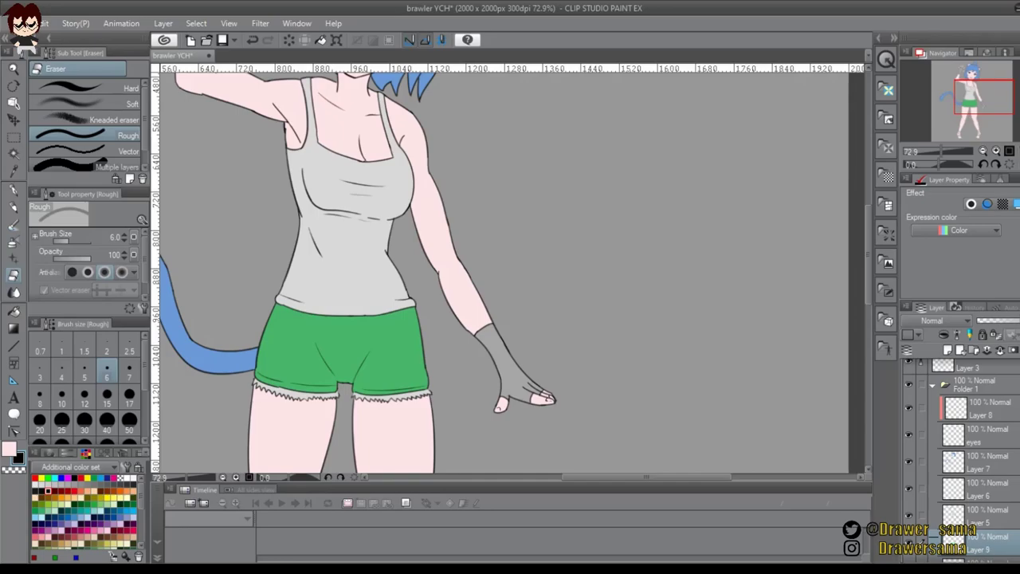
{"action": "left_click_drag", "start_coordinate": [576, 431], "coordinate": [595, 394]}
{"action": "scroll", "coordinate": [82, 523], "scroll_direction": "down", "scroll_amount": 2}
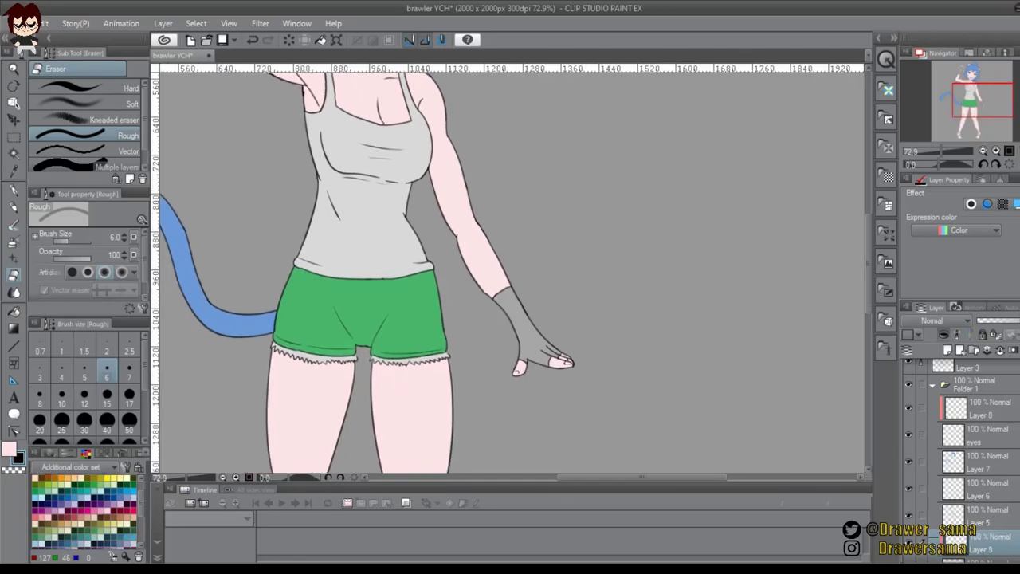
{"action": "left_click", "coordinate": [81, 523]}
{"action": "scroll", "coordinate": [81, 523], "scroll_direction": "down", "scroll_amount": 1}
{"action": "scroll", "coordinate": [83, 512], "scroll_direction": "up", "scroll_amount": 1}
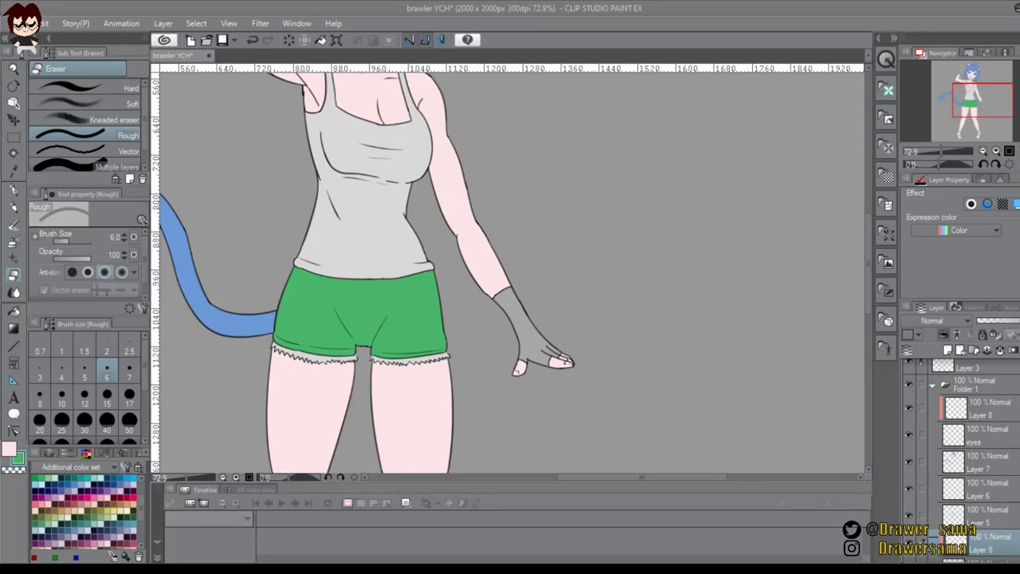
Shade the central folds of the shorts in darker green with the Darker pencil at size 12
{"action": "key", "text": "p"}
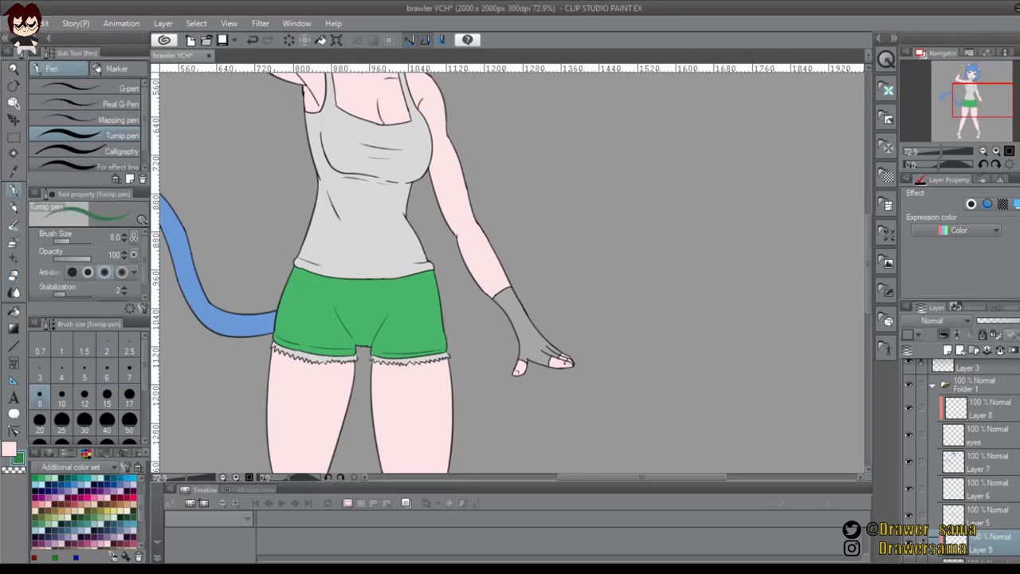
{"action": "key", "text": "p"}
{"action": "left_click_drag", "start_coordinate": [336, 311], "coordinate": [370, 341]}
{"action": "key", "text": "ctrl+z"}
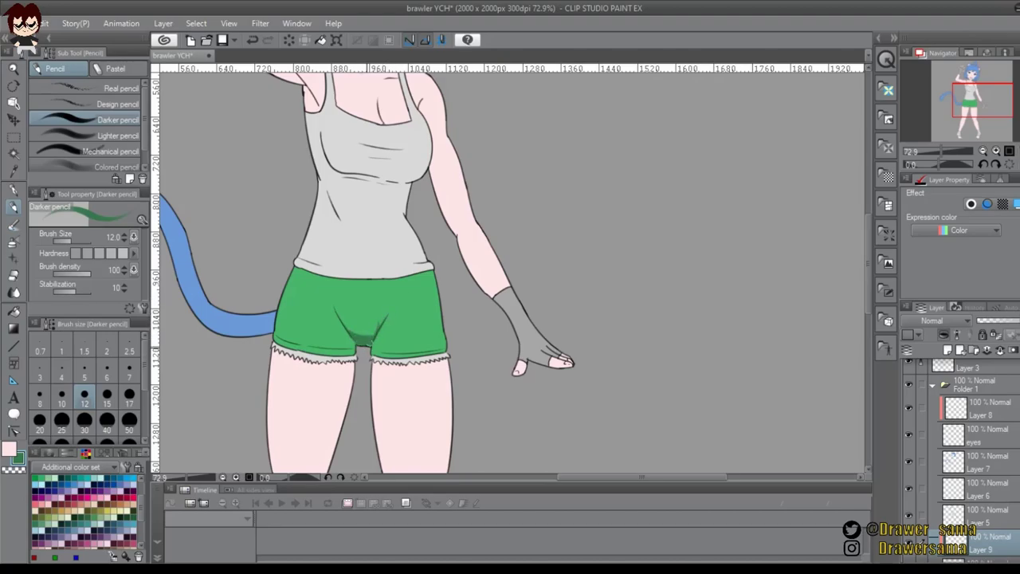
{"action": "mouse_move", "coordinate": [347, 338]}
{"action": "left_mouse_down"}
{"action": "mouse_move", "coordinate": [351, 356]}
{"action": "mouse_move", "coordinate": [378, 357]}
{"action": "left_mouse_up"}
Extend the dark green shading along the leg hems and remaining folds of the shorts with the Turnip pen and Darker pencil
{"action": "key", "text": "p"}
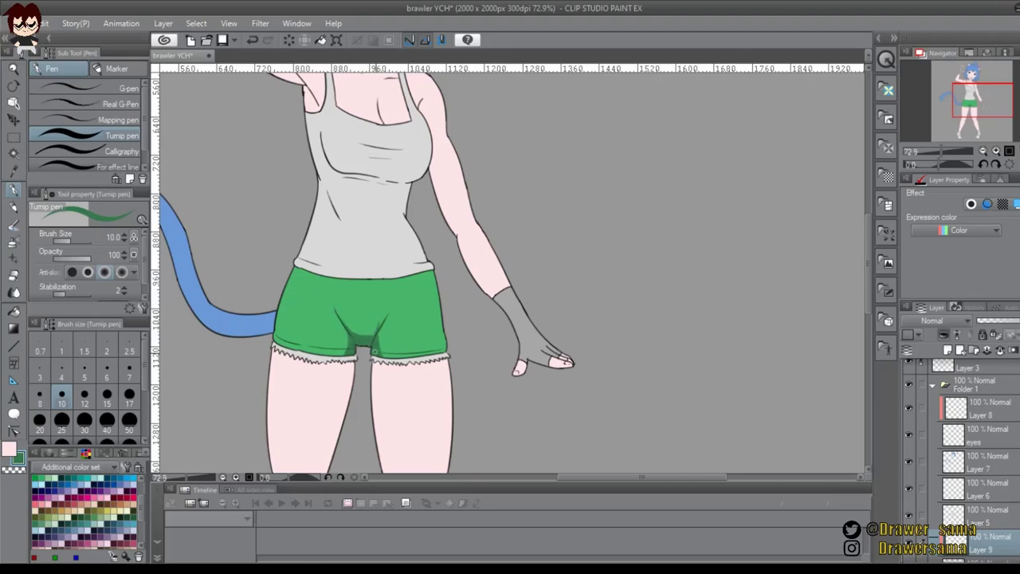
{"action": "key", "text": "p"}
{"action": "key", "text": "p"}
{"action": "key", "text": "p"}
{"action": "key", "text": "p"}
{"action": "key", "text": "p"}
{"action": "key", "text": "ctrl+z"}
Paint white lines along both outer sides of the shorts with the Darker pencil at size 12, undoing and redoing strokes as needed
{"action": "left_click", "coordinate": [9, 449]}
{"action": "left_click_drag", "start_coordinate": [140, 508], "coordinate": [141, 482]}
{"action": "left_click", "coordinate": [133, 478]}
{"action": "left_click", "coordinate": [85, 394]}
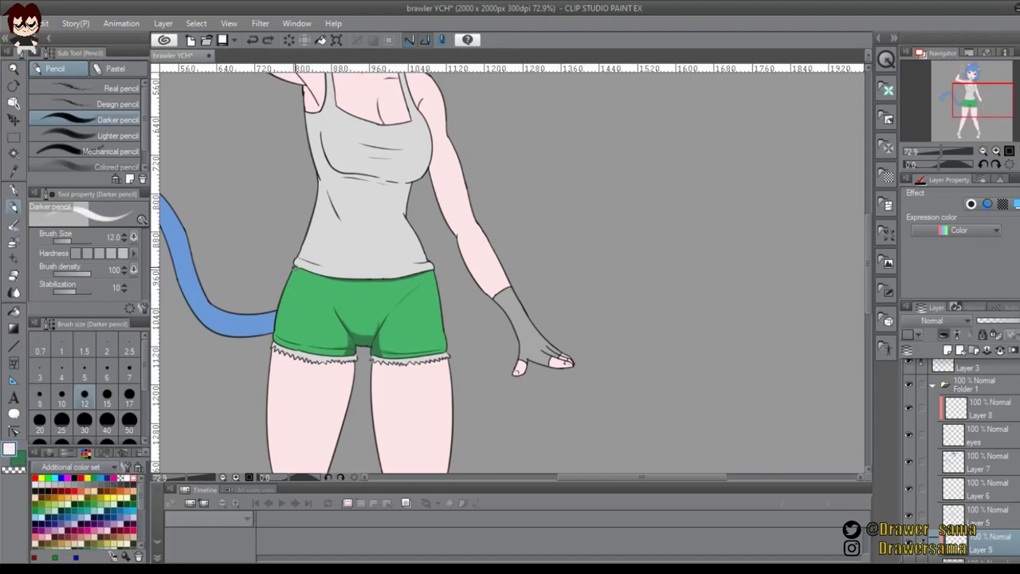
{"action": "left_click_drag", "start_coordinate": [291, 272], "coordinate": [278, 314]}
{"action": "left_click_drag", "start_coordinate": [432, 271], "coordinate": [445, 353]}
{"action": "key", "text": "ctrl+z"}
{"action": "key", "text": "ctrl+z"}
{"action": "key", "text": "ctrl+z"}
{"action": "key", "text": "ctrl+z"}
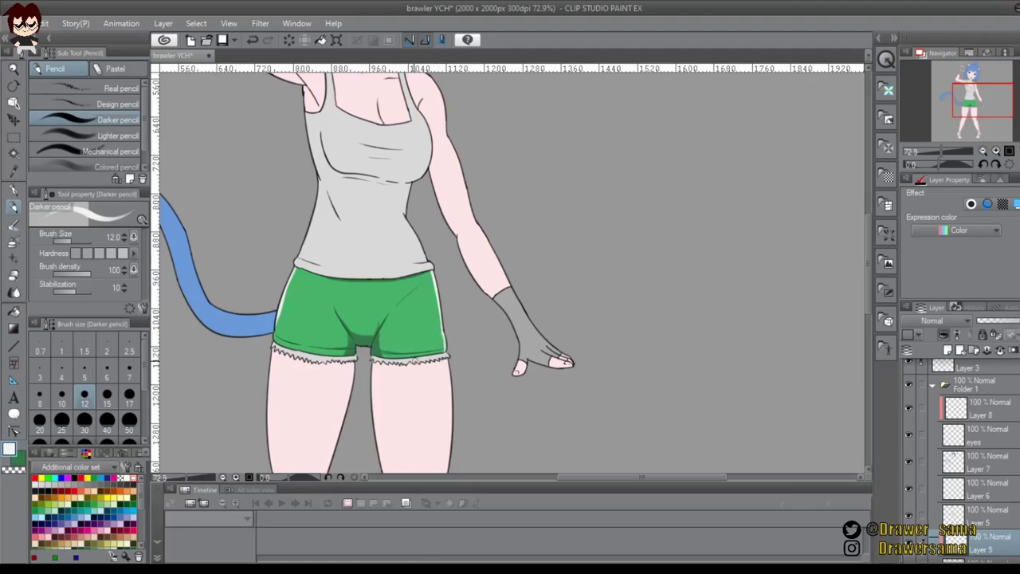
{"action": "key", "text": "x"}
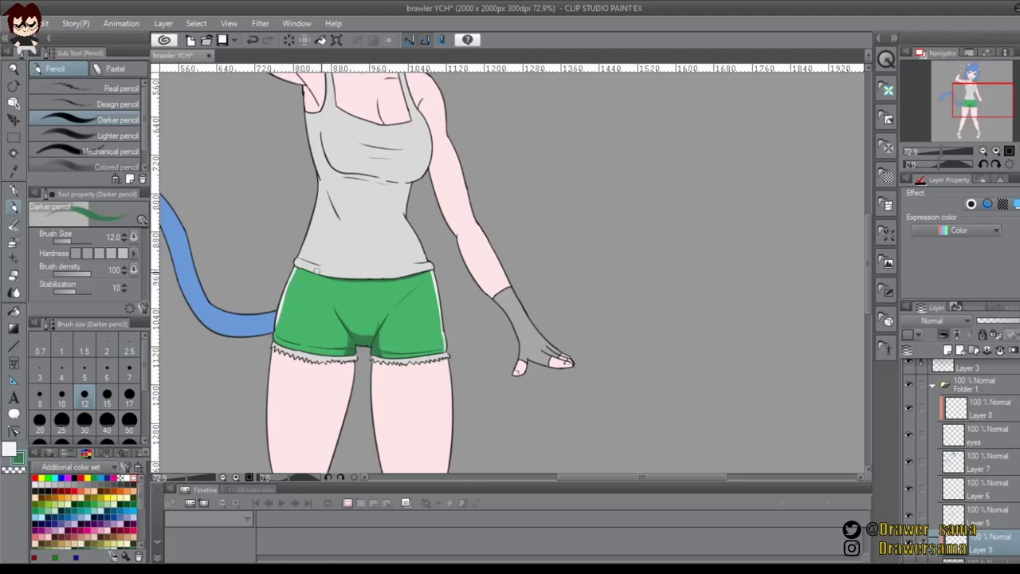
Make Layer 6 active and clip it to Layer 5 below
{"action": "mouse_move", "coordinate": [326, 405]}
{"action": "left_mouse_down"}
{"action": "mouse_move", "coordinate": [541, 405]}
{"action": "mouse_move", "coordinate": [336, 440]}
{"action": "left_mouse_up"}
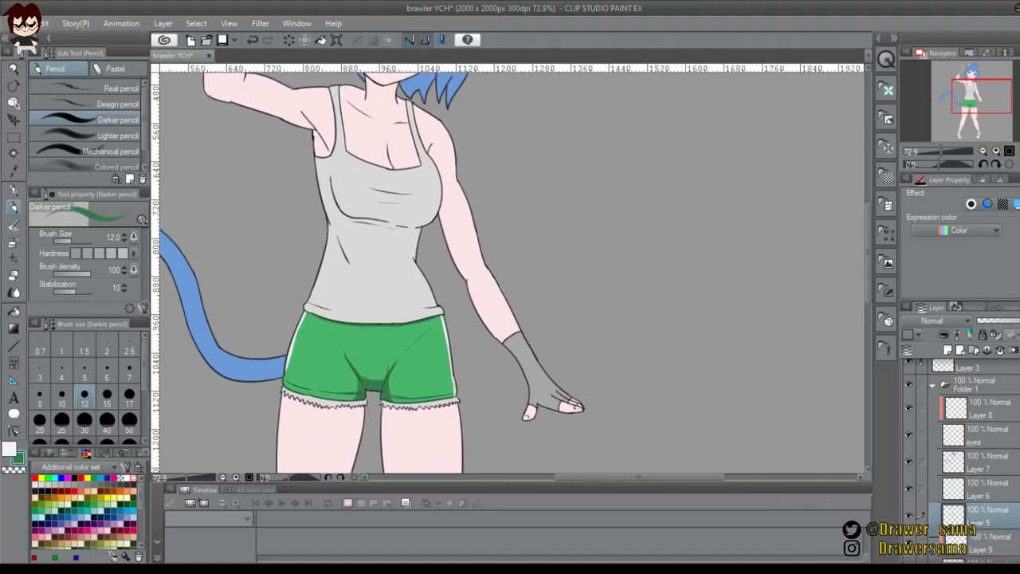
{"action": "scroll", "coordinate": [515, 397], "scroll_direction": "down", "scroll_amount": 9}
{"action": "left_click_drag", "start_coordinate": [515, 399], "coordinate": [429, 312]}
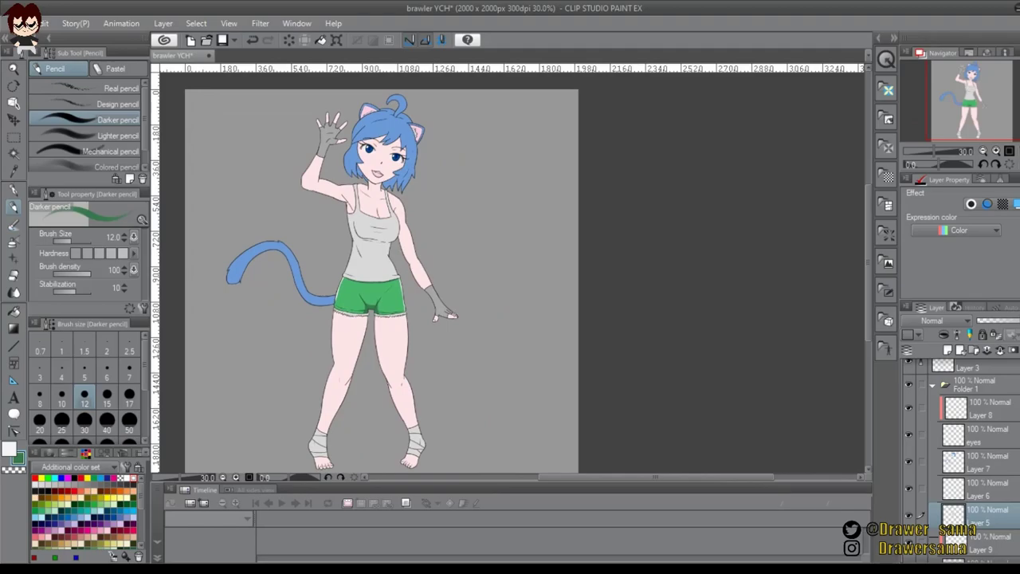
{"action": "left_click", "coordinate": [985, 489]}
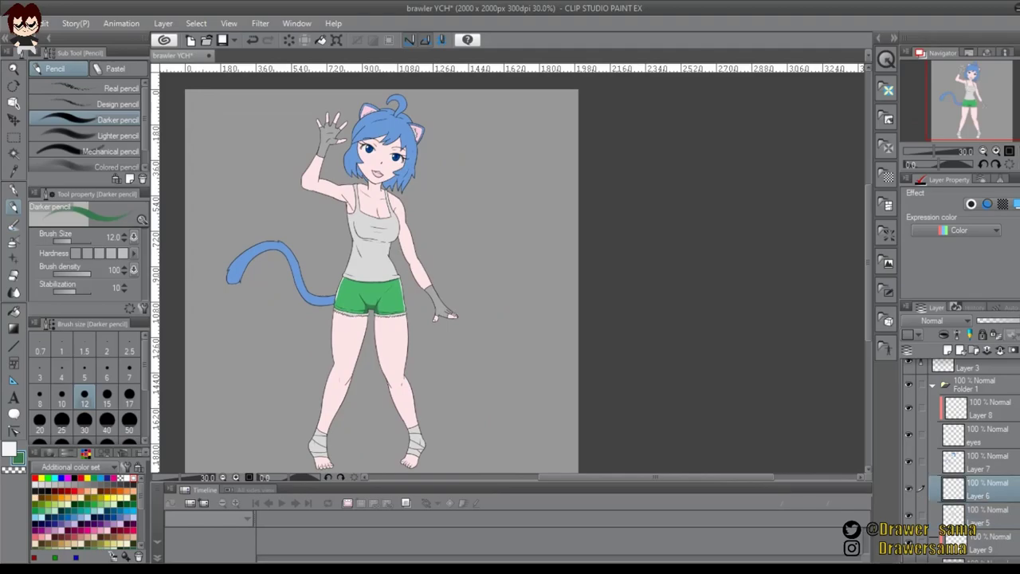
Shade the ankle wrap on the character's right foot in grey with the Turnip pen at size 10, undoing unwanted strokes
{"action": "scroll", "coordinate": [338, 345], "scroll_direction": "up", "scroll_amount": 5}
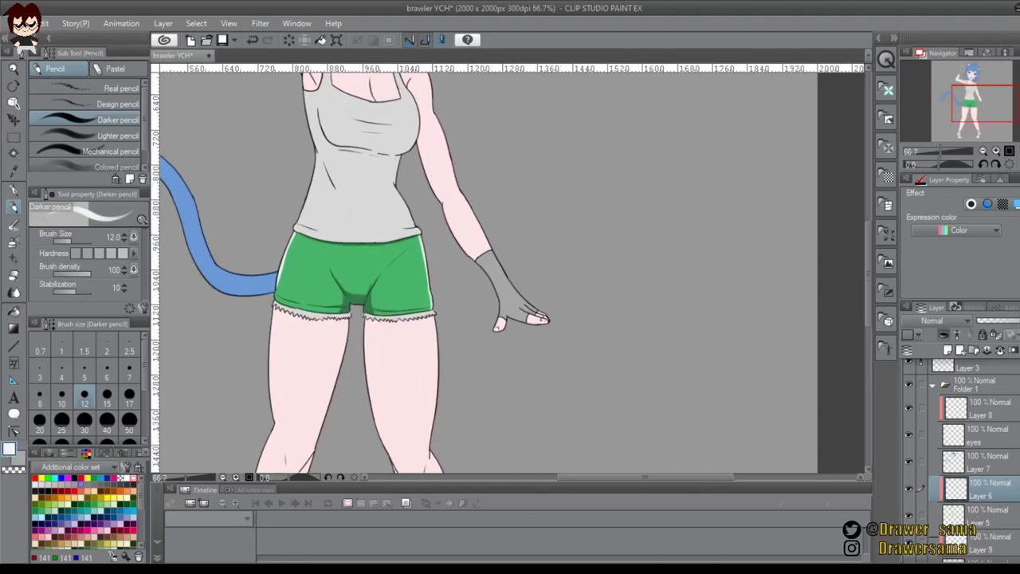
{"action": "key", "text": "p"}
{"action": "left_click_drag", "start_coordinate": [312, 422], "coordinate": [373, 136]}
{"action": "scroll", "coordinate": [374, 137], "scroll_direction": "up", "scroll_amount": 2}
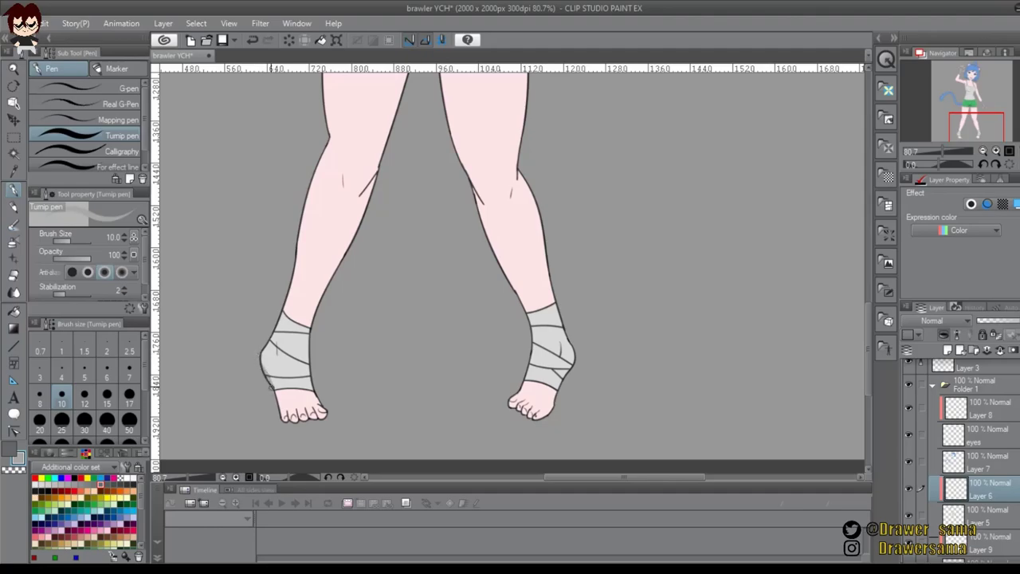
{"action": "mouse_move", "coordinate": [255, 335]}
{"action": "left_mouse_down"}
{"action": "mouse_move", "coordinate": [230, 354]}
{"action": "mouse_move", "coordinate": [250, 344]}
{"action": "left_mouse_up"}
{"action": "key", "text": "ctrl+z"}
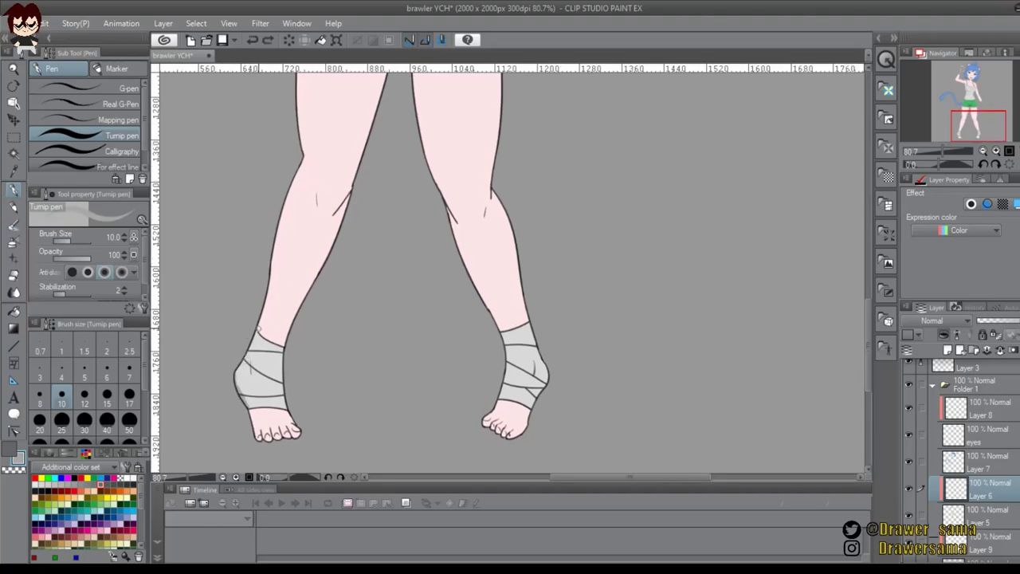
{"action": "key", "text": "ctrl+z"}
{"action": "left_click_drag", "start_coordinate": [249, 402], "coordinate": [257, 395]}
{"action": "key", "text": "ctrl+z"}
Extend the grey shading along the folds of both ankle wraps, trimming it with the Rough eraser at size 6
{"action": "left_click_drag", "start_coordinate": [547, 386], "coordinate": [516, 398]}
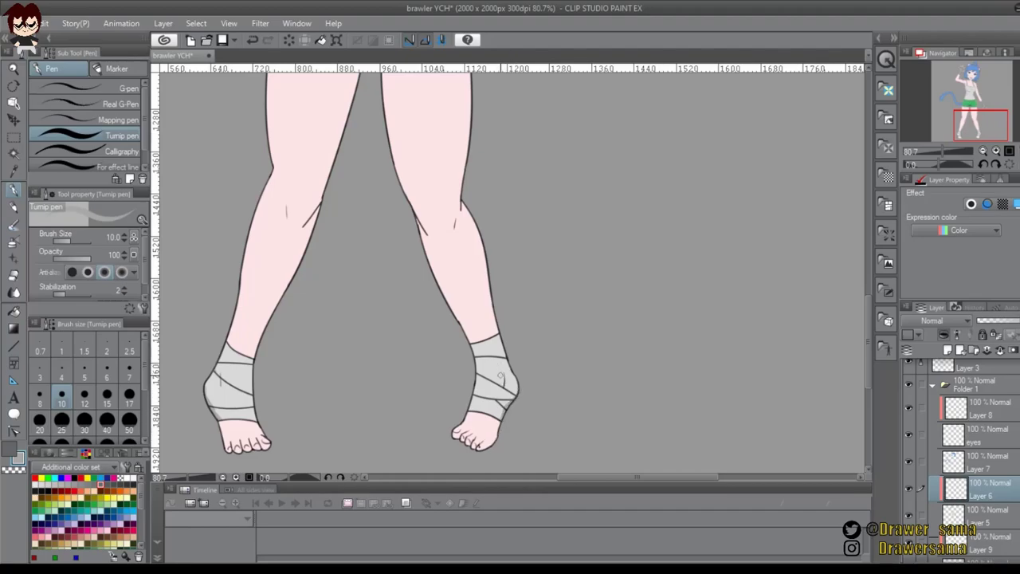
{"action": "key", "text": "p"}
{"action": "key", "text": "e"}
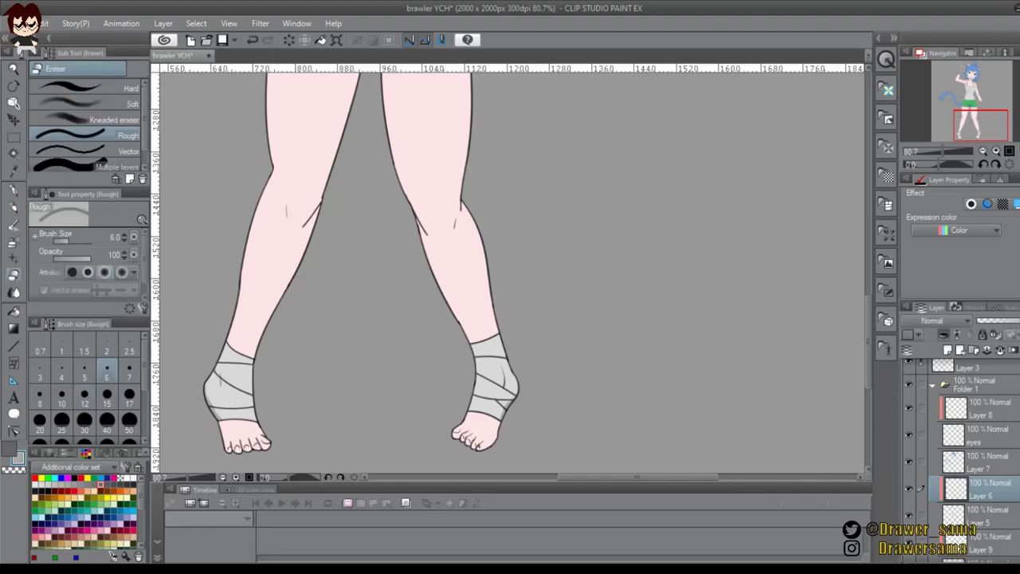
{"action": "key", "text": "p"}
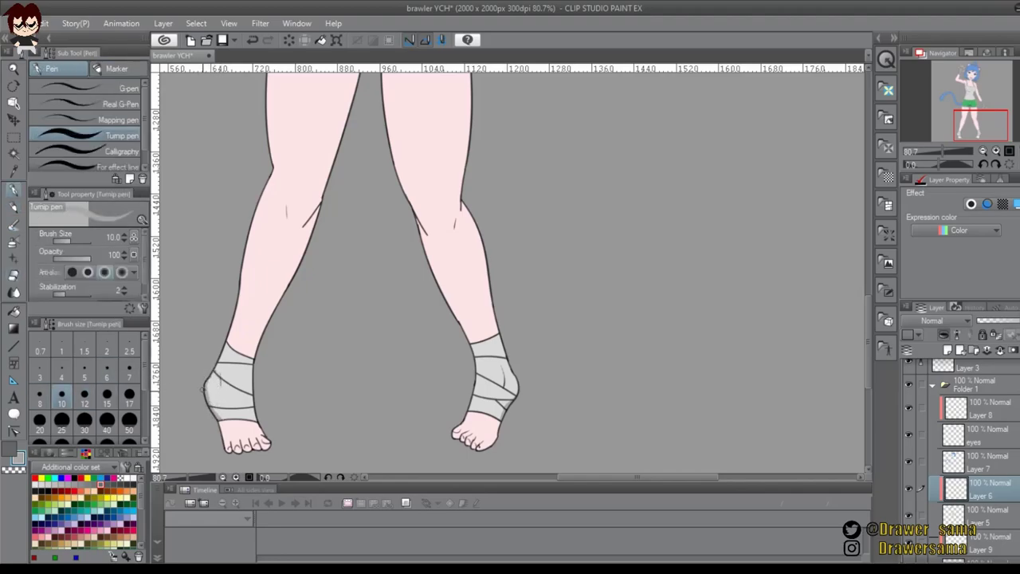
Shade the tank top's waist fold and bottom hem in grey with the Turnip pen at size 10
{"action": "left_click_drag", "start_coordinate": [349, 224], "coordinate": [308, 348]}
{"action": "left_click_drag", "start_coordinate": [311, 143], "coordinate": [347, 414]}
{"action": "left_click_drag", "start_coordinate": [316, 231], "coordinate": [311, 303]}
{"action": "left_click_drag", "start_coordinate": [309, 301], "coordinate": [333, 347]}
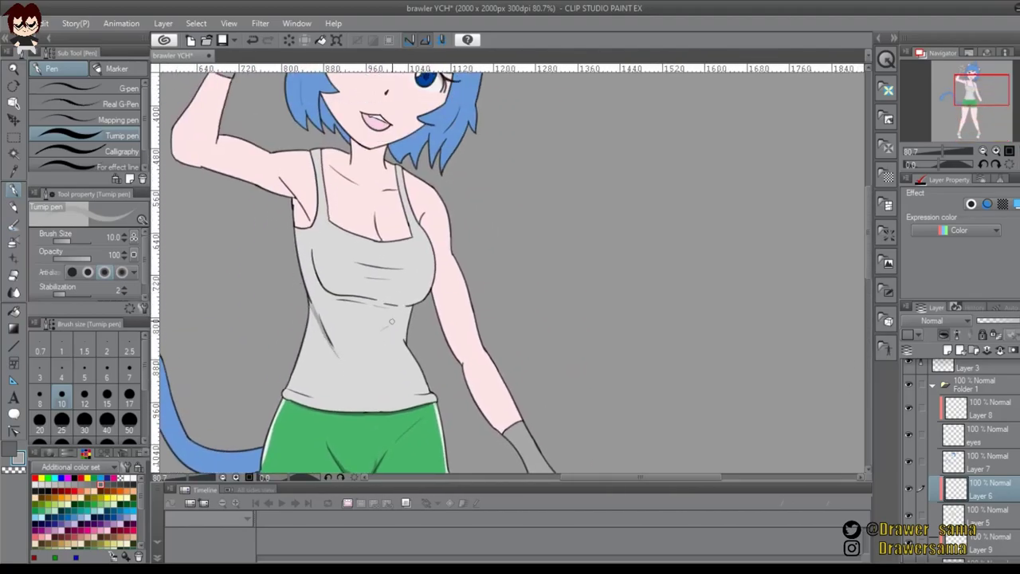
{"action": "left_click_drag", "start_coordinate": [312, 309], "coordinate": [304, 341]}
{"action": "left_click_drag", "start_coordinate": [313, 313], "coordinate": [324, 337]}
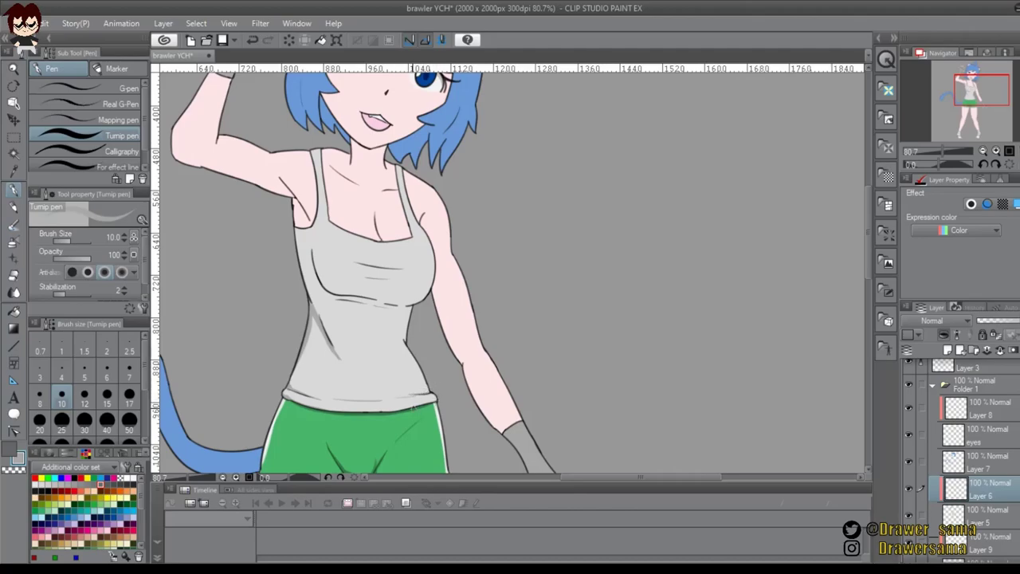
Paint grey shading along the side and underside of the bust on the tank top, undoing unwanted strokes
{"action": "left_click_drag", "start_coordinate": [379, 300], "coordinate": [347, 332]}
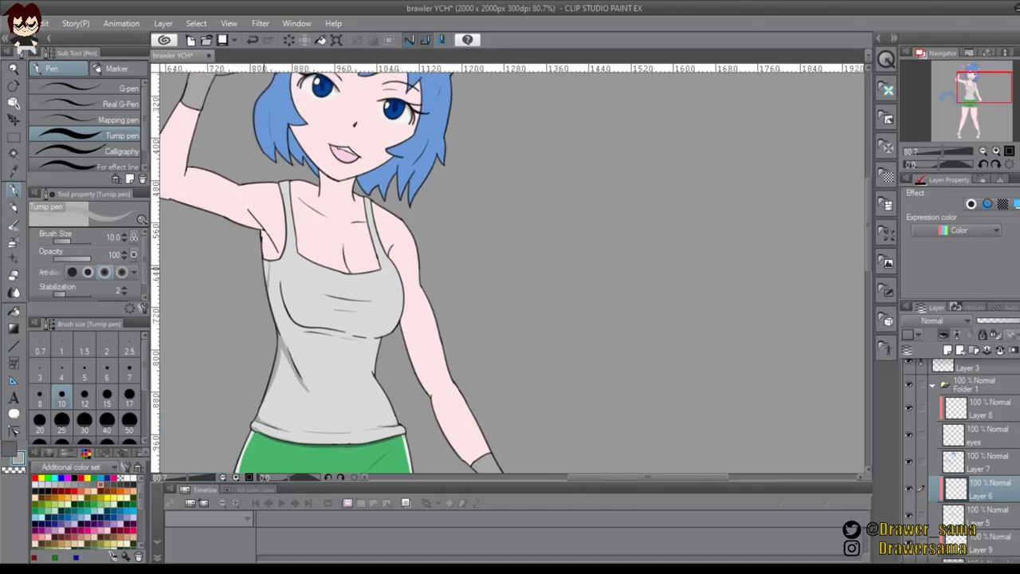
{"action": "left_click_drag", "start_coordinate": [278, 272], "coordinate": [282, 301]}
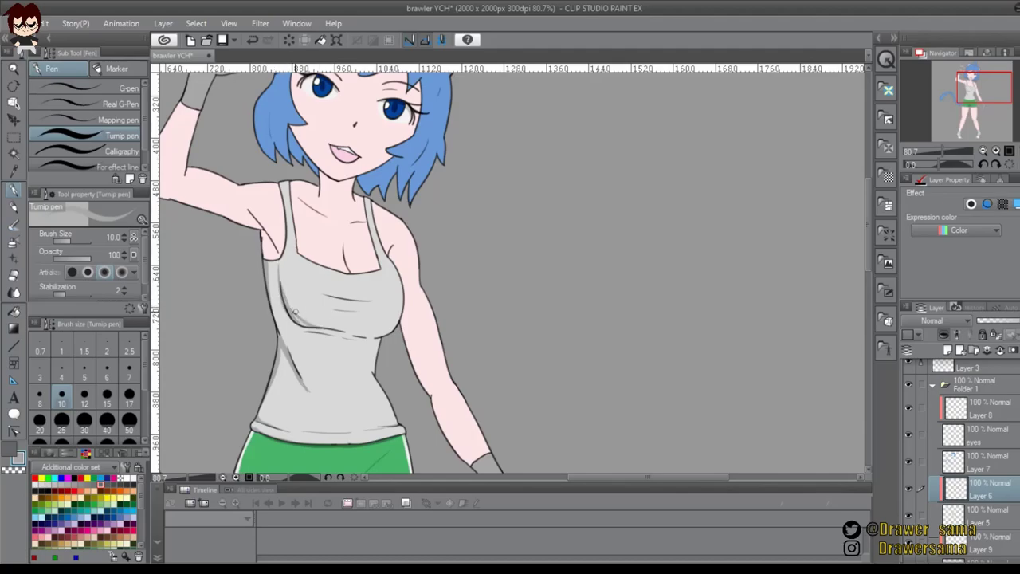
{"action": "key", "text": "ctrl+z"}
{"action": "left_click_drag", "start_coordinate": [292, 321], "coordinate": [347, 331]}
{"action": "key", "text": "ctrl+z"}
{"action": "scroll", "coordinate": [383, 307], "scroll_direction": "up", "scroll_amount": 2}
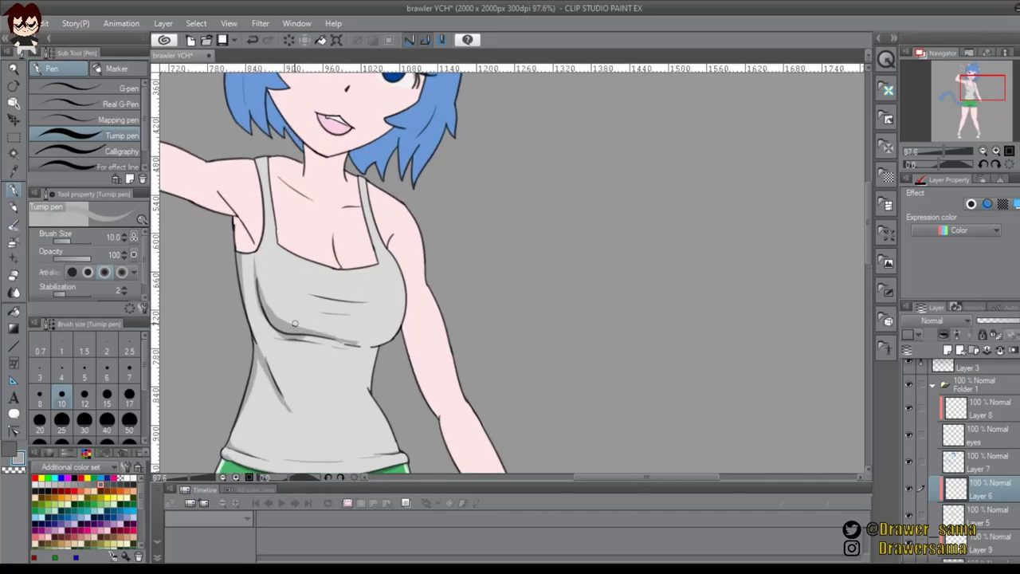
Refine the under-bust shading with the Rough eraser at sizes 30 and 25, and add a thin diagonal fold line on the waist
{"action": "key", "text": "e"}
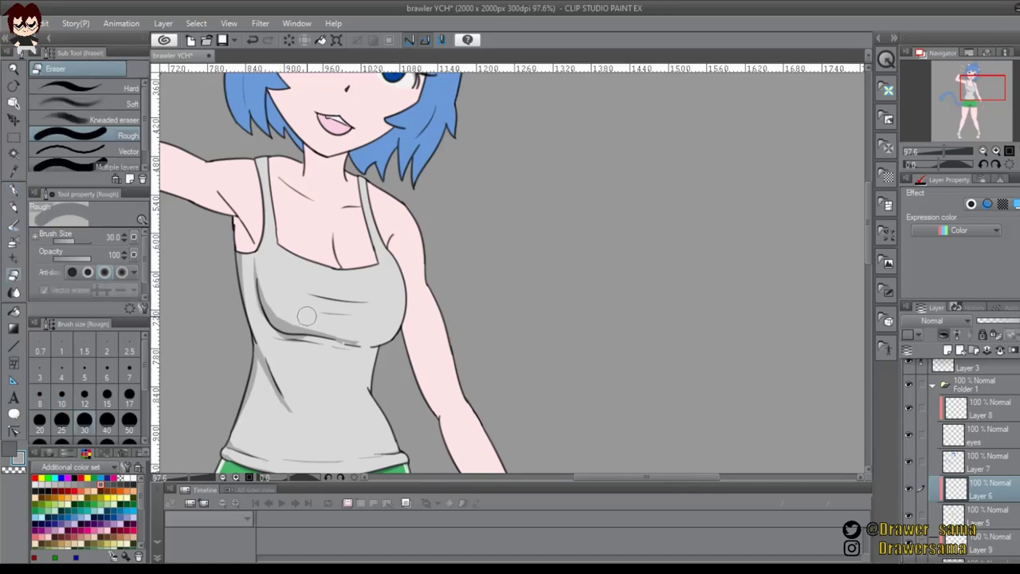
{"action": "key", "text": "p"}
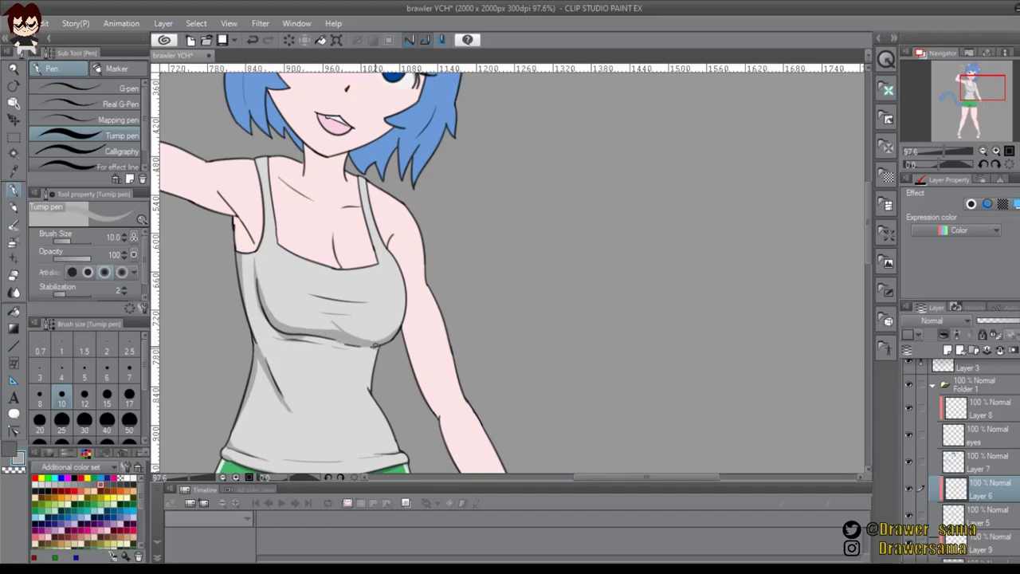
{"action": "left_click_drag", "start_coordinate": [328, 345], "coordinate": [369, 353]}
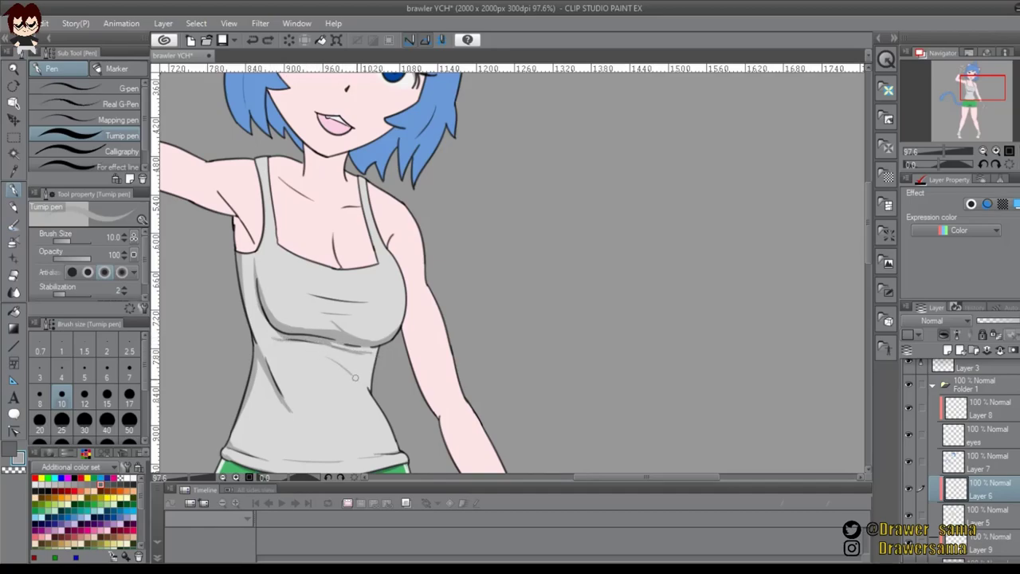
{"action": "key", "text": "e"}
{"action": "key", "text": "bracketleft"}
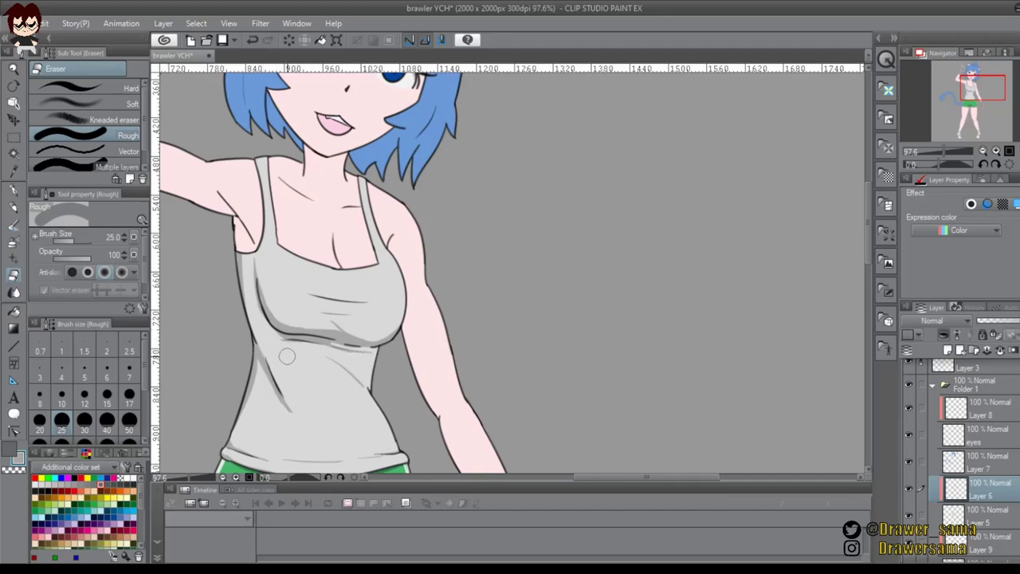
{"action": "key", "text": "p"}
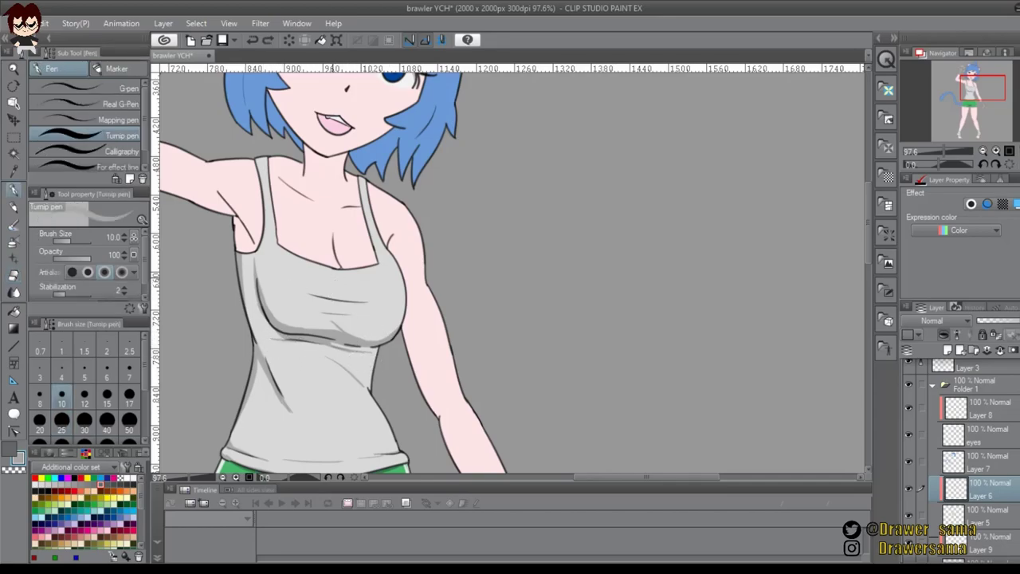
Shade the chest folds, neckline and shoulder straps of the tank top in grey with the Turnip pen
{"action": "left_click_drag", "start_coordinate": [336, 271], "coordinate": [355, 268]}
{"action": "key", "text": "ctrl+z"}
{"action": "left_click_drag", "start_coordinate": [318, 312], "coordinate": [347, 315]}
{"action": "left_click_drag", "start_coordinate": [245, 224], "coordinate": [304, 273]}
{"action": "left_click_drag", "start_coordinate": [320, 209], "coordinate": [322, 220]}
{"action": "key", "text": "ctrl+z"}
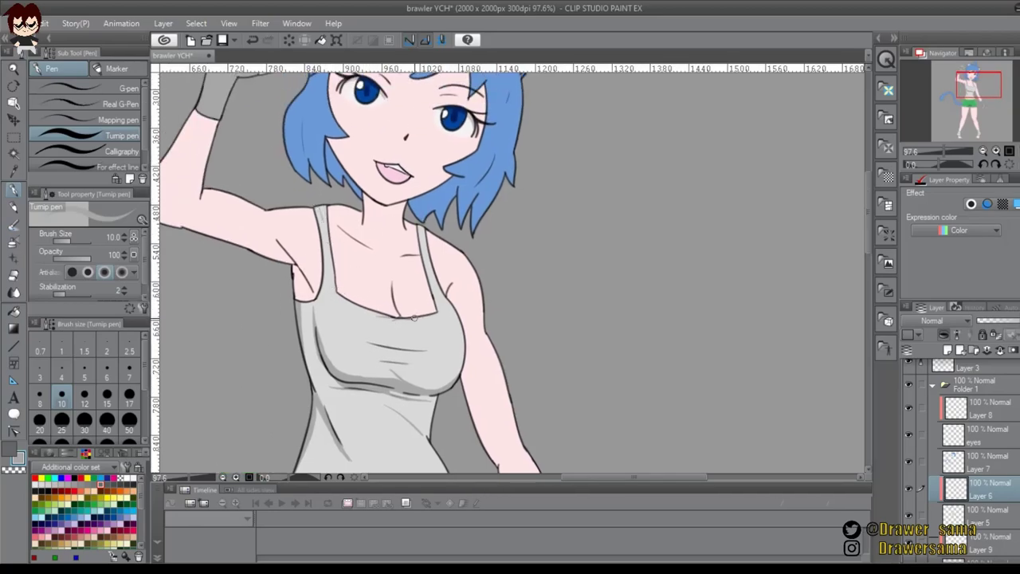
{"action": "scroll", "coordinate": [315, 235], "scroll_direction": "down", "scroll_amount": 1}
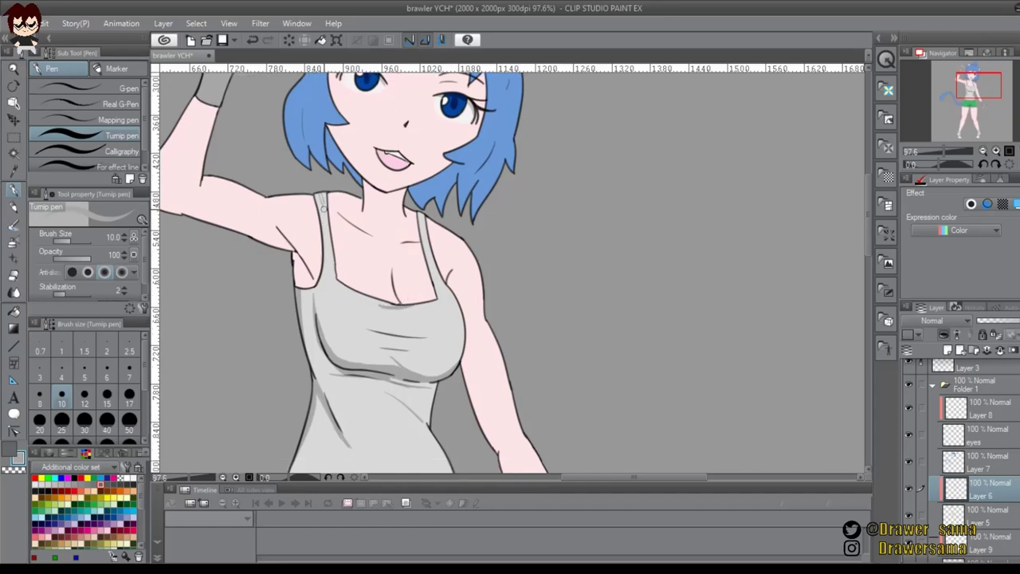
Shade the inner edge of the lowered arm's glove in darker grey with the Darker pencil at size 8
{"action": "mouse_move", "coordinate": [442, 297]}
{"action": "left_mouse_down"}
{"action": "mouse_move", "coordinate": [399, 113]}
{"action": "mouse_move", "coordinate": [288, 45]}
{"action": "left_mouse_up"}
{"action": "left_click_drag", "start_coordinate": [439, 361], "coordinate": [452, 369]}
{"action": "key", "text": "ctrl+z"}
{"action": "scroll", "coordinate": [446, 366], "scroll_direction": "up", "scroll_amount": 1}
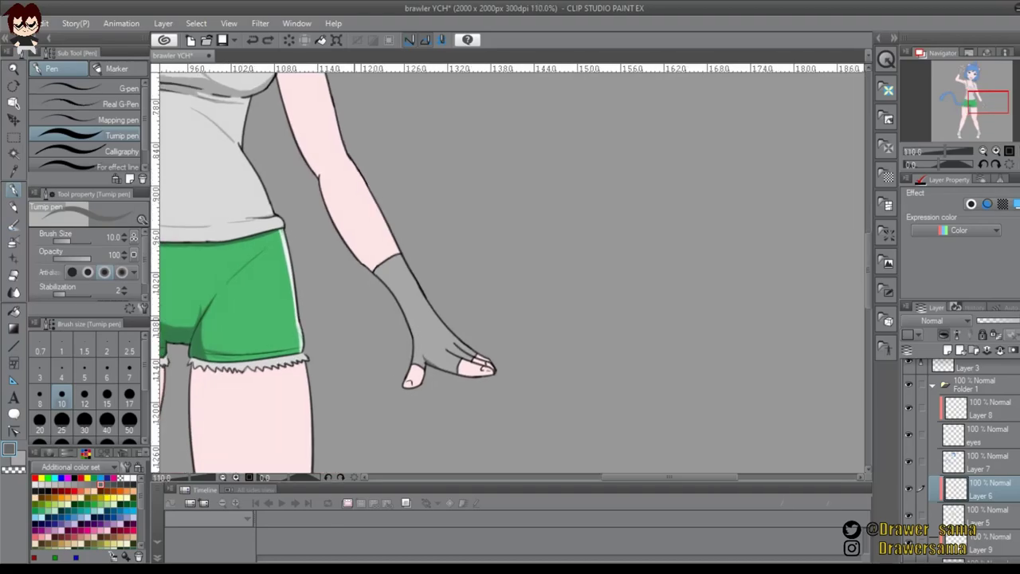
{"action": "key", "text": "p"}
{"action": "left_click", "coordinate": [40, 394]}
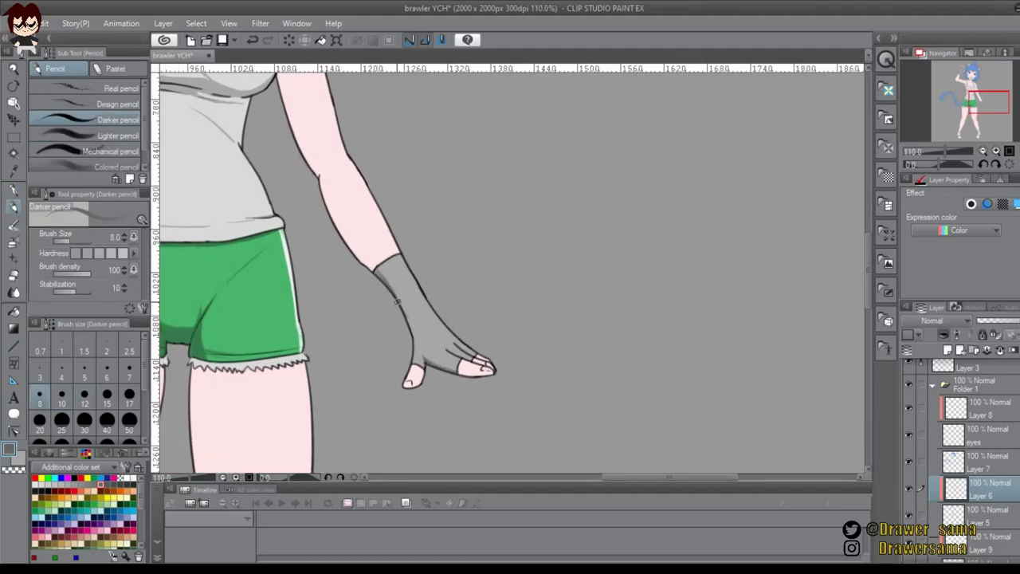
{"action": "key", "text": "ctrl+z"}
Shade the palm creases of the raised hand's glove with the Darker pencil, cleaning up with the Rough eraser at size 17
{"action": "mouse_move", "coordinate": [446, 348]}
{"action": "left_mouse_down"}
{"action": "mouse_move", "coordinate": [439, 342]}
{"action": "mouse_move", "coordinate": [672, 502]}
{"action": "left_mouse_up"}
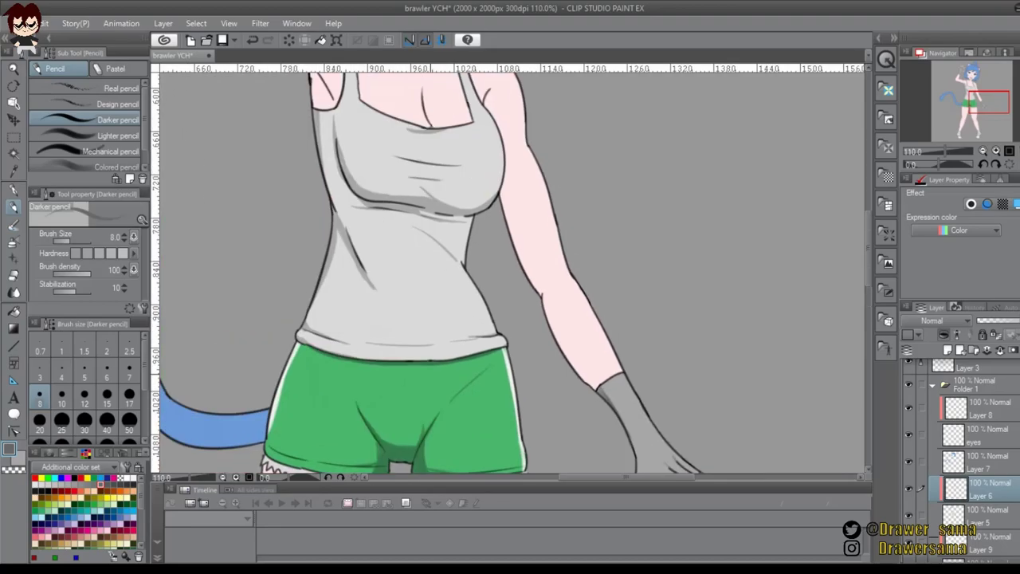
{"action": "left_click_drag", "start_coordinate": [446, 96], "coordinate": [603, 470]}
{"action": "left_click_drag", "start_coordinate": [410, 248], "coordinate": [382, 273]}
{"action": "key", "text": "ctrl+z"}
{"action": "left_click_drag", "start_coordinate": [382, 273], "coordinate": [369, 269]}
{"action": "key", "text": "ctrl+z"}
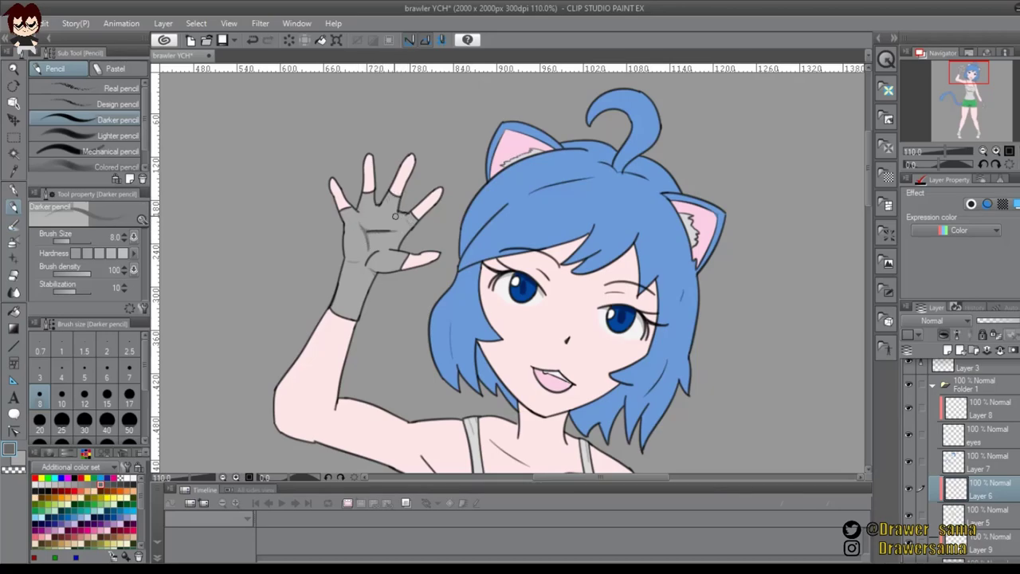
{"action": "key", "text": "e"}
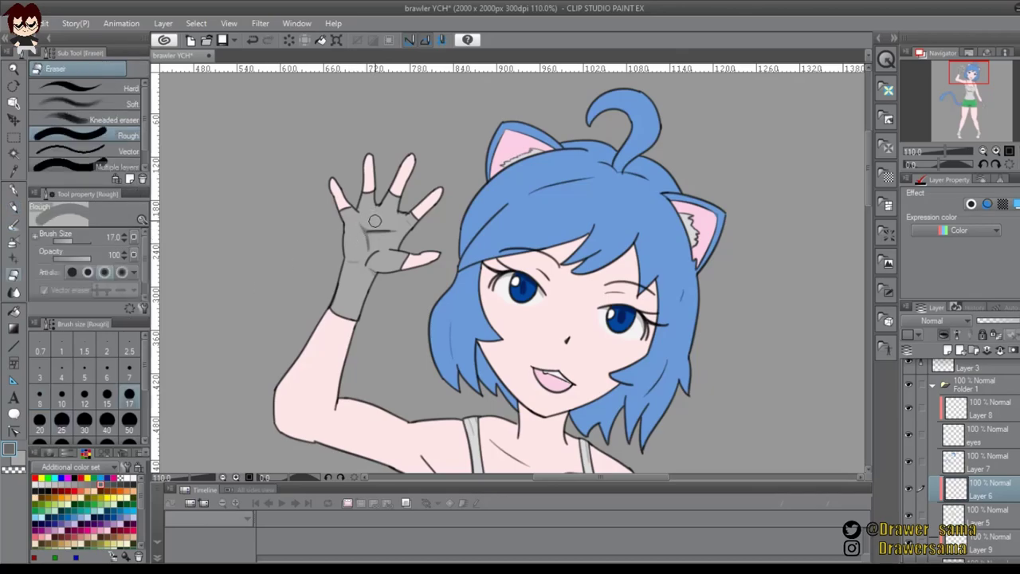
{"action": "key", "text": "p"}
Add a new layer directly above Layer 2 and clip it to that layer
{"action": "mouse_move", "coordinate": [969, 86]}
{"action": "left_mouse_down"}
{"action": "mouse_move", "coordinate": [968, 96]}
{"action": "mouse_move", "coordinate": [982, 79]}
{"action": "left_mouse_up"}
{"action": "scroll", "coordinate": [338, 235], "scroll_direction": "down", "scroll_amount": 5}
{"action": "scroll", "coordinate": [323, 255], "scroll_direction": "up", "scroll_amount": 2}
{"action": "scroll", "coordinate": [329, 255], "scroll_direction": "down", "scroll_amount": 2}
{"action": "left_click_drag", "start_coordinate": [333, 318], "coordinate": [335, 196]}
{"action": "scroll", "coordinate": [981, 478], "scroll_direction": "down", "scroll_amount": 3}
{"action": "left_click", "coordinate": [980, 495]}
{"action": "key", "text": "ctrl+shift+n"}
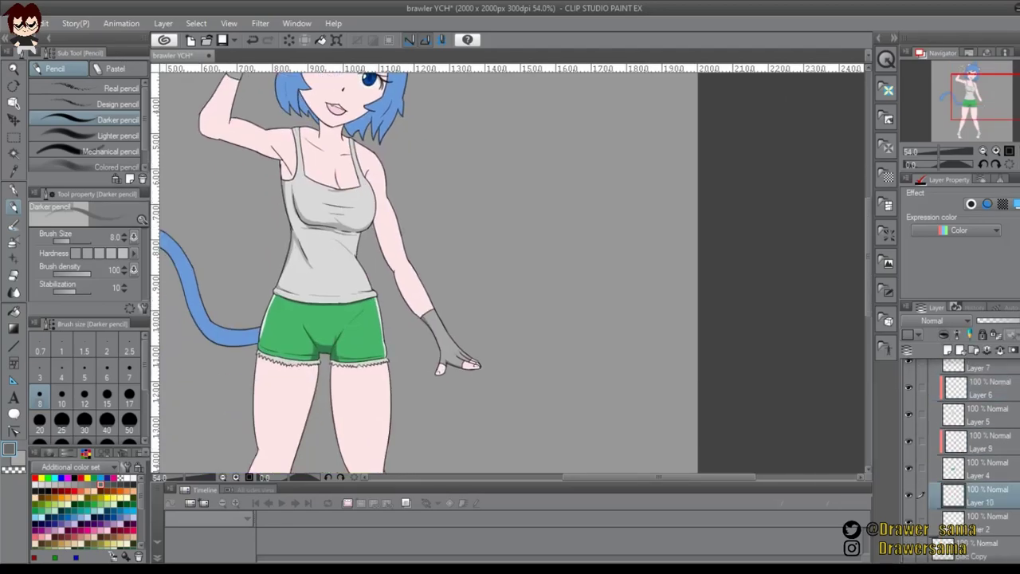
{"action": "key", "text": "ctrl+alt+g"}
Pick the skin colour, darken it to a deeper pink, and start shading the lowered forearm with the Darker pencil at size 10
{"action": "left_click", "coordinate": [359, 407], "text": "alt"}
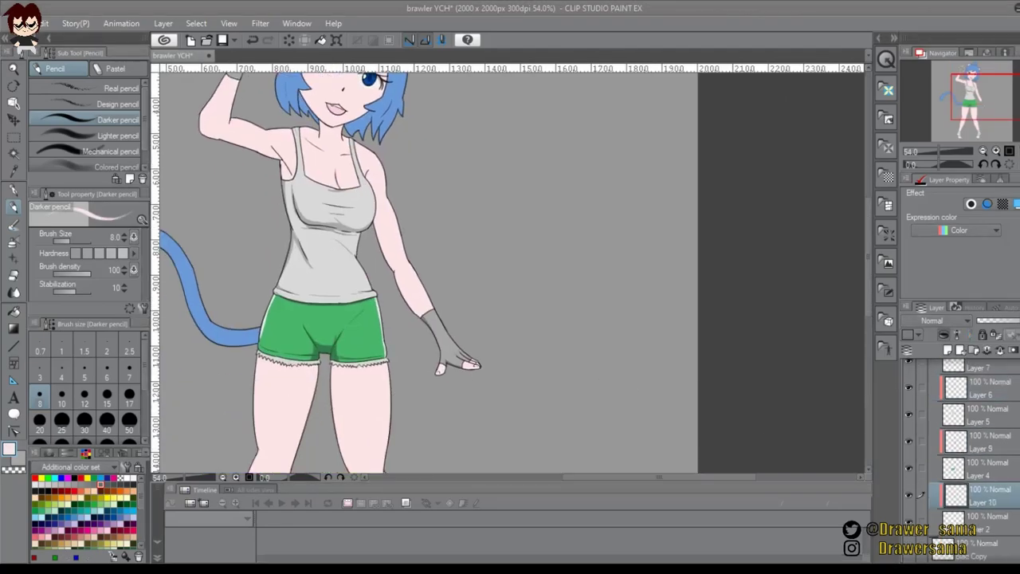
{"action": "key", "text": "Return"}
{"action": "scroll", "coordinate": [403, 191], "scroll_direction": "up", "scroll_amount": 3}
{"action": "mouse_move", "coordinate": [389, 341]}
{"action": "left_mouse_down"}
{"action": "mouse_move", "coordinate": [384, 320]}
{"action": "mouse_move", "coordinate": [430, 380]}
{"action": "left_mouse_up"}
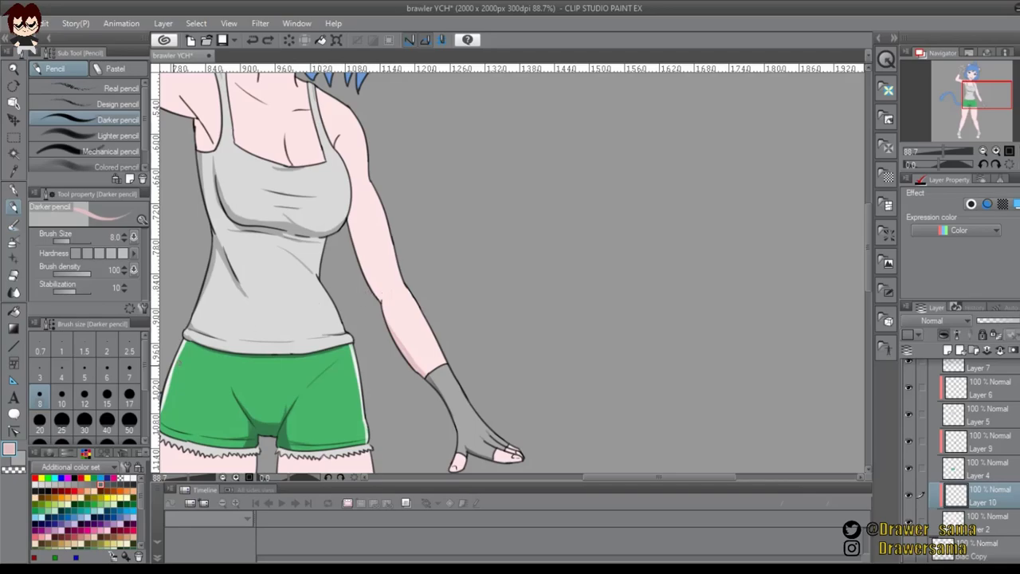
{"action": "key", "text": "bracketright"}
{"action": "key", "text": "ctrl+z"}
Extend the pink shading along the inner edge of the lowered arm, from forearm to upper arm, undoing unwanted strokes
{"action": "left_click_drag", "start_coordinate": [350, 207], "coordinate": [361, 271]}
{"action": "key", "text": "ctrl+z"}
{"action": "left_click_drag", "start_coordinate": [377, 315], "coordinate": [439, 404]}
{"action": "left_click_drag", "start_coordinate": [400, 227], "coordinate": [404, 250]}
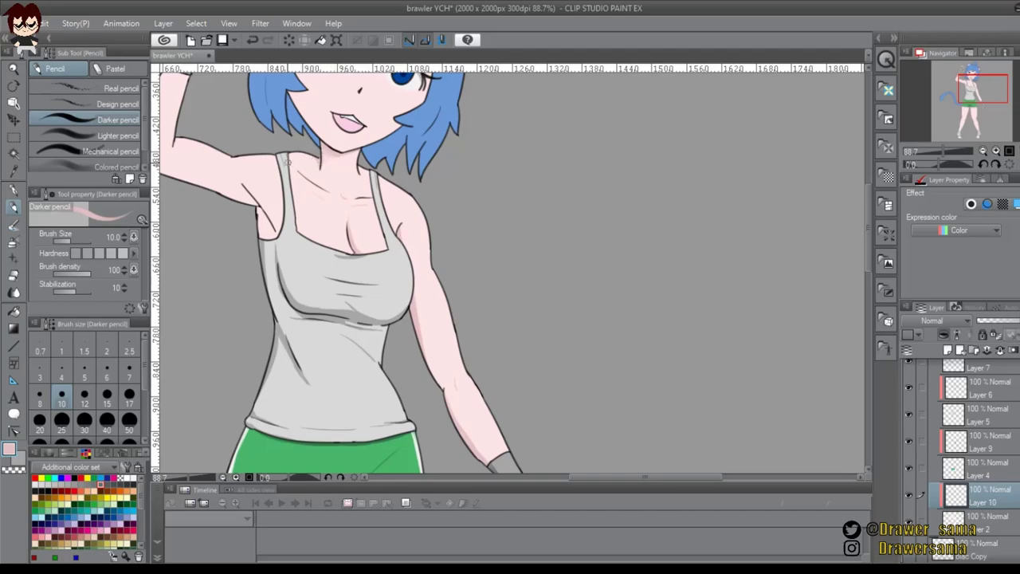
{"action": "key", "text": "ctrl+z"}
{"action": "left_click", "coordinate": [111, 166]}
{"action": "left_click", "coordinate": [112, 134]}
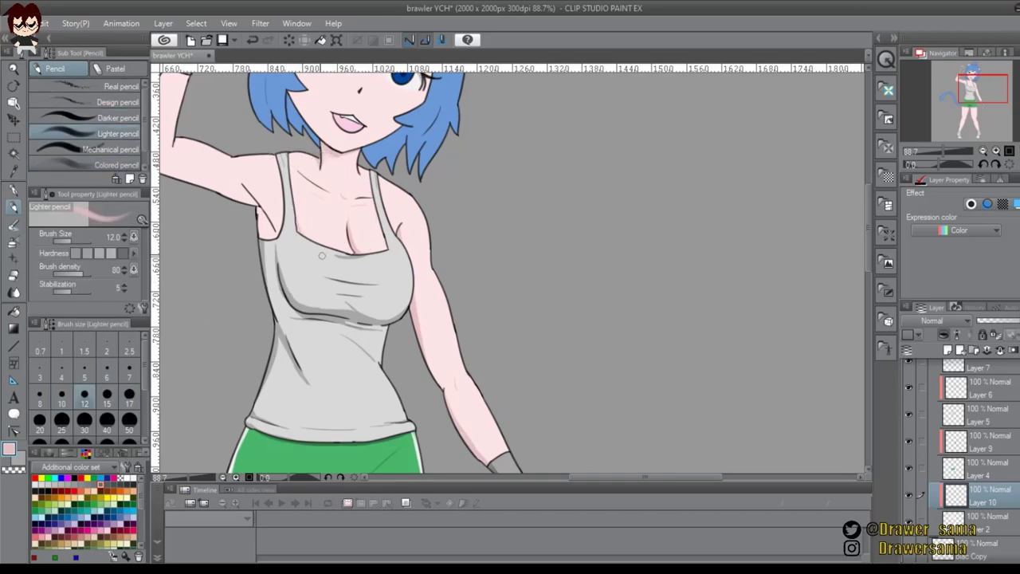
{"action": "left_click", "coordinate": [111, 118]}
Shade the neck, collarbones, armpit and underside of the raised arm in pink with the Darker pencil at size 10
{"action": "left_click_drag", "start_coordinate": [233, 176], "coordinate": [312, 242]}
{"action": "mouse_move", "coordinate": [353, 299]}
{"action": "left_mouse_down"}
{"action": "mouse_move", "coordinate": [334, 268]}
{"action": "mouse_move", "coordinate": [339, 304]}
{"action": "left_mouse_up"}
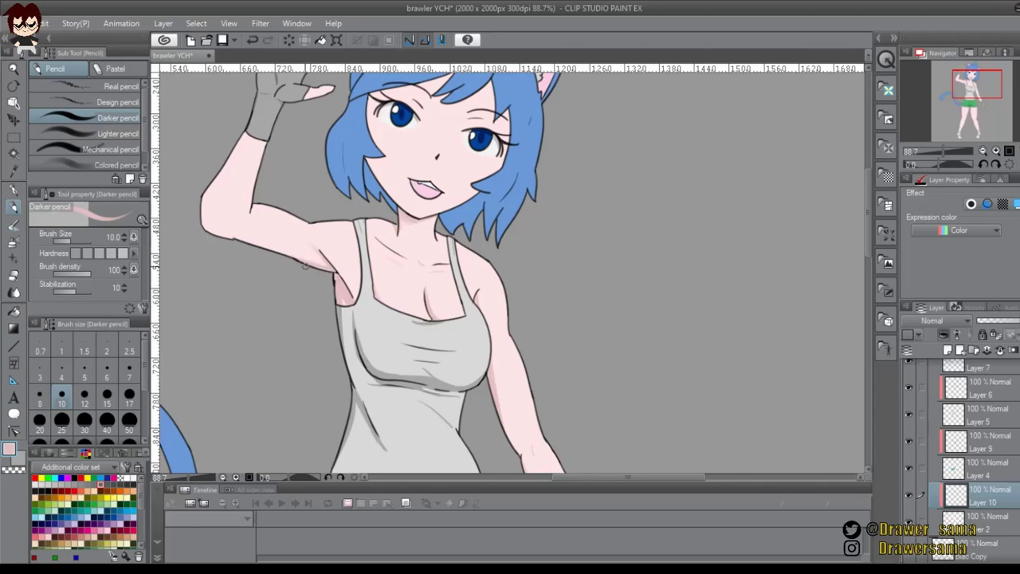
{"action": "key", "text": "ctrl+z"}
{"action": "mouse_move", "coordinate": [232, 219]}
{"action": "left_mouse_down"}
{"action": "mouse_move", "coordinate": [236, 241]}
{"action": "mouse_move", "coordinate": [283, 252]}
{"action": "mouse_move", "coordinate": [275, 247]}
{"action": "left_mouse_up"}
{"action": "key", "text": "ctrl+z"}
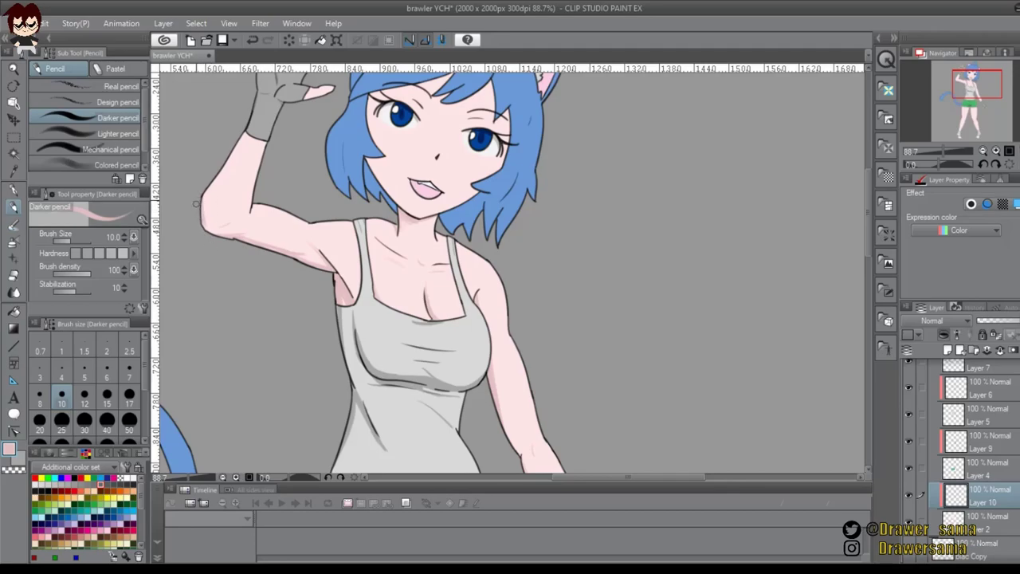
{"action": "left_click_drag", "start_coordinate": [205, 199], "coordinate": [204, 226]}
Try further pink skin shading on the arms and raised hand, undoing the unwanted strokes
{"action": "mouse_move", "coordinate": [560, 459]}
{"action": "left_mouse_down"}
{"action": "mouse_move", "coordinate": [461, 290]}
{"action": "mouse_move", "coordinate": [523, 399]}
{"action": "left_mouse_up"}
{"action": "key", "text": "ctrl+z"}
{"action": "left_click_drag", "start_coordinate": [336, 211], "coordinate": [411, 330]}
{"action": "scroll", "coordinate": [241, 171], "scroll_direction": "up", "scroll_amount": 2}
{"action": "mouse_move", "coordinate": [317, 129]}
{"action": "left_mouse_down"}
{"action": "mouse_move", "coordinate": [331, 161]}
{"action": "mouse_move", "coordinate": [328, 199]}
{"action": "left_mouse_up"}
{"action": "key", "text": "ctrl+z"}
{"action": "left_click_drag", "start_coordinate": [447, 435], "coordinate": [250, 89]}
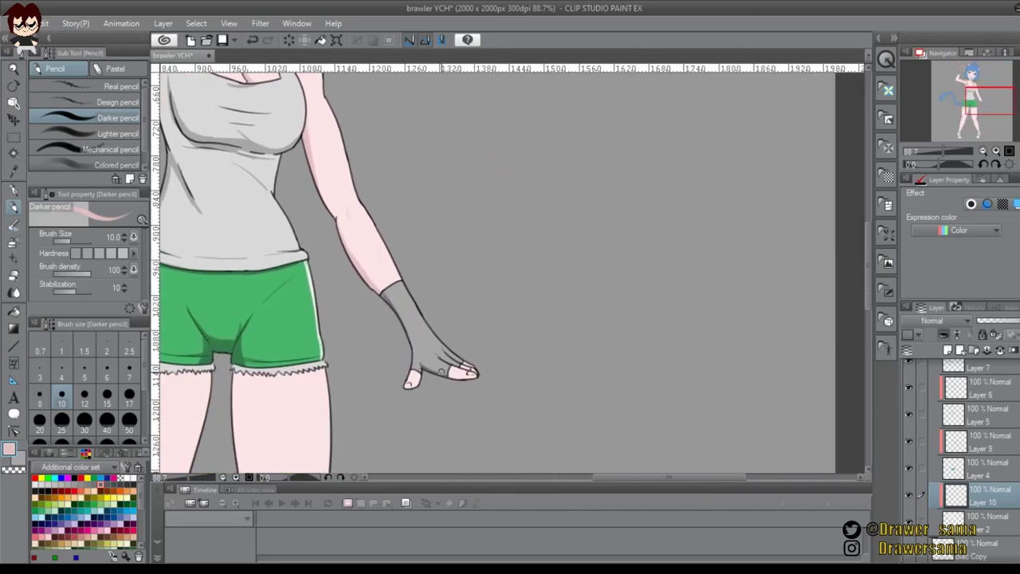
Shade the inner edges of both thighs below the shorts in pink, redrawing strokes as needed
{"action": "scroll", "coordinate": [439, 374], "scroll_direction": "down", "scroll_amount": 3}
{"action": "scroll", "coordinate": [439, 374], "scroll_direction": "left", "scroll_amount": 3}
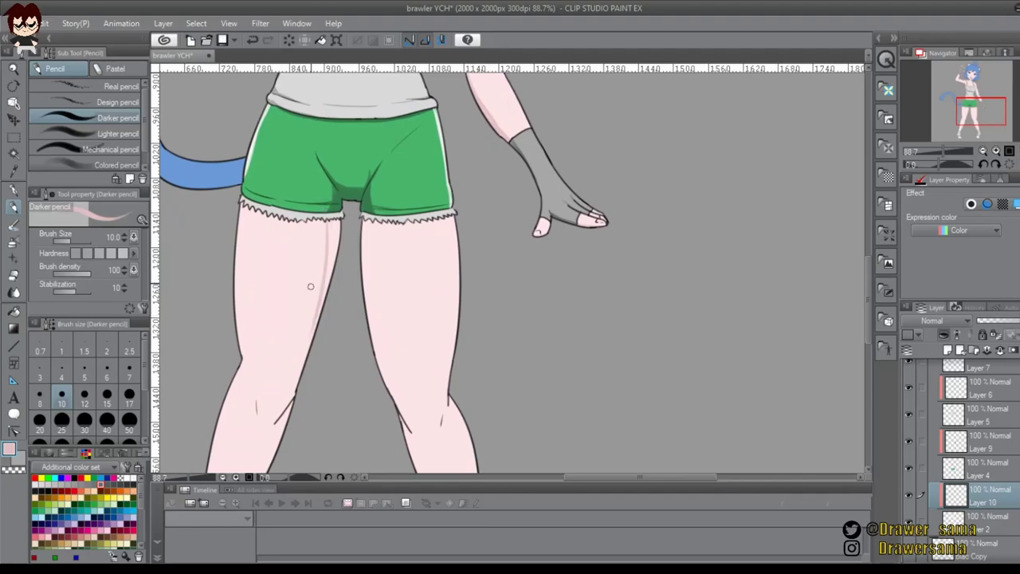
{"action": "key", "text": "ctrl+z"}
{"action": "key", "text": "ctrl+z"}
{"action": "mouse_move", "coordinate": [328, 223]}
{"action": "left_mouse_down"}
{"action": "mouse_move", "coordinate": [325, 300]}
{"action": "mouse_move", "coordinate": [332, 212]}
{"action": "mouse_move", "coordinate": [365, 303]}
{"action": "left_mouse_up"}
{"action": "key", "text": "ctrl+z"}
{"action": "left_click_drag", "start_coordinate": [367, 218], "coordinate": [365, 319]}
Add pink shading around both knees and along the inner calf with the Darker pencil at size 10
{"action": "left_click_drag", "start_coordinate": [247, 369], "coordinate": [269, 259]}
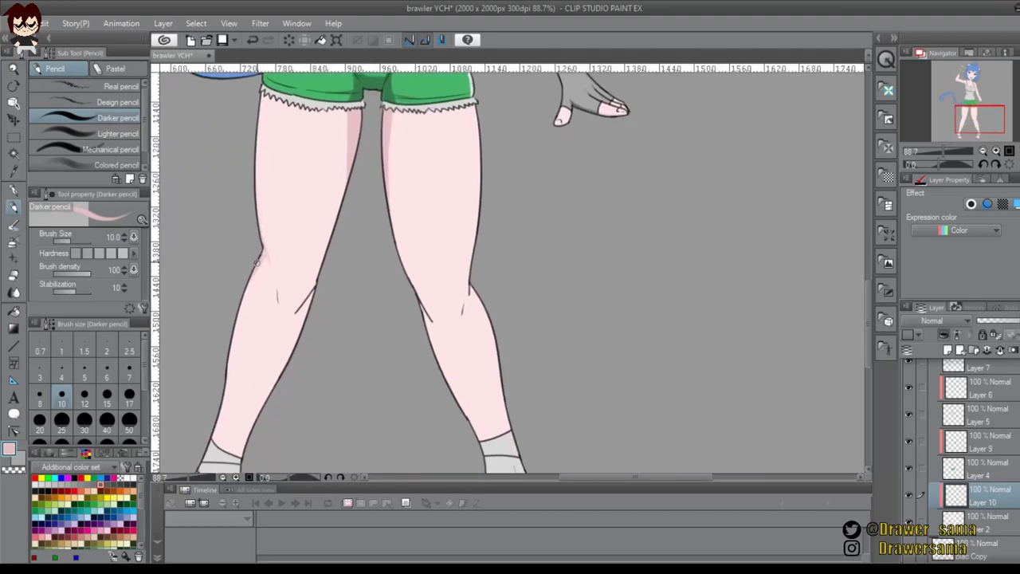
{"action": "left_click_drag", "start_coordinate": [462, 306], "coordinate": [450, 390]}
{"action": "left_click_drag", "start_coordinate": [411, 311], "coordinate": [416, 294]}
{"action": "left_click_drag", "start_coordinate": [326, 265], "coordinate": [322, 283]}
{"action": "key", "text": "ctrl+z"}
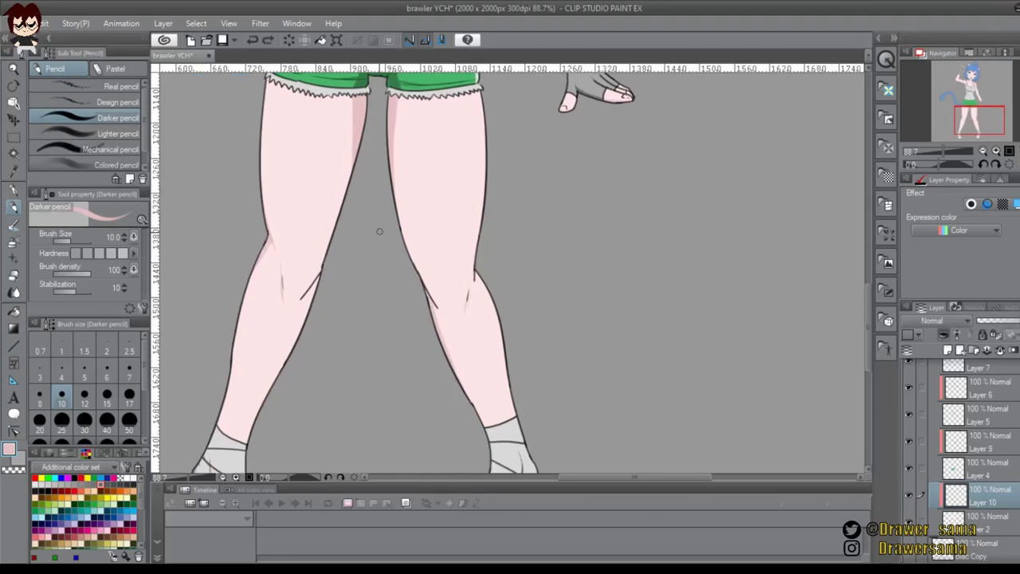
Try a short pink shading stroke on the outer edge of the thigh
{"action": "left_click_drag", "start_coordinate": [433, 114], "coordinate": [425, 168]}
{"action": "left_click_drag", "start_coordinate": [261, 129], "coordinate": [262, 136]}
{"action": "key", "text": "ctrl+z"}
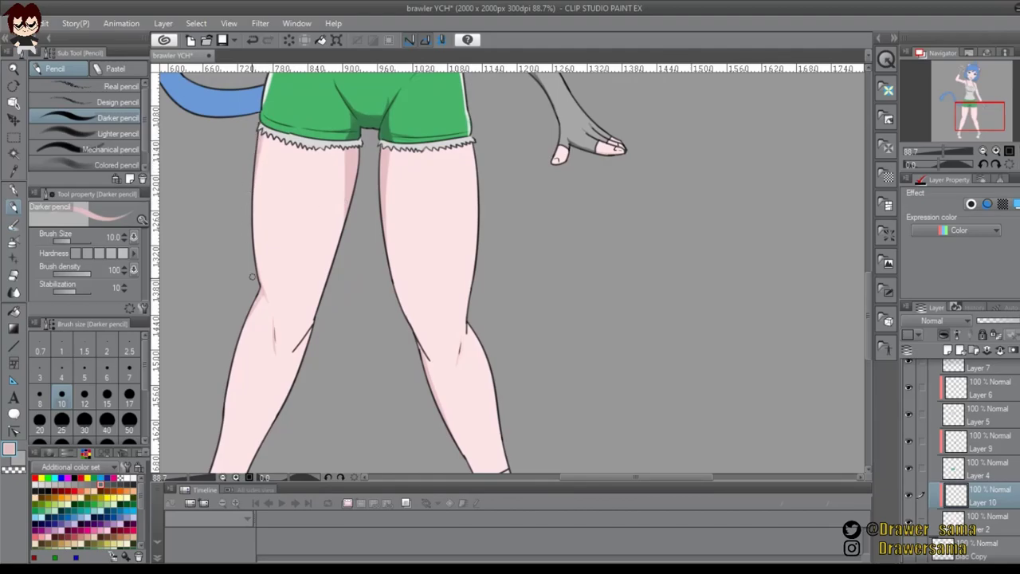
Try pink shading strokes on the face below the fringe and beside the nose, undoing the unwanted ones
{"action": "scroll", "coordinate": [250, 189], "scroll_direction": "down", "scroll_amount": 5}
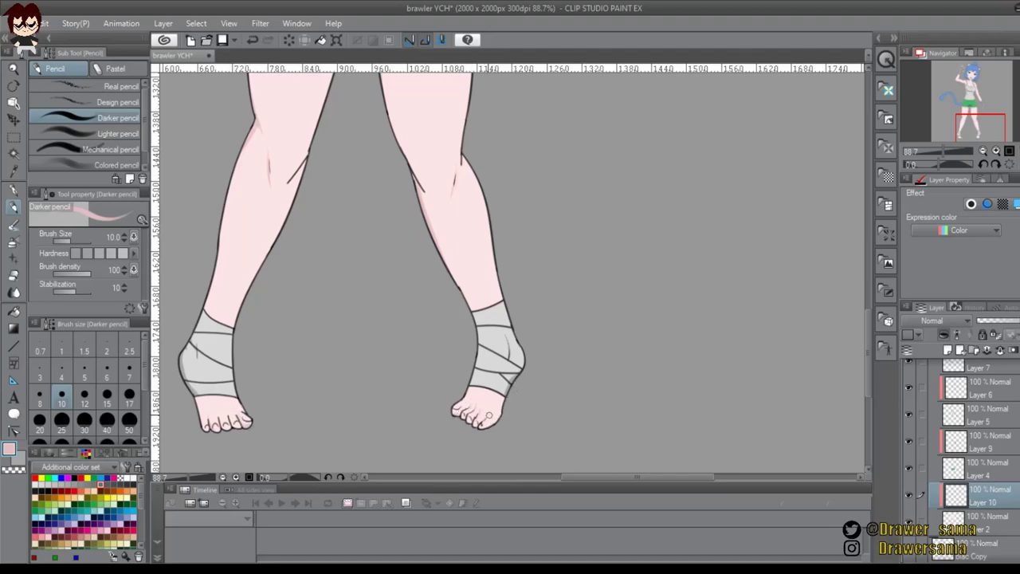
{"action": "scroll", "coordinate": [197, 408], "scroll_direction": "up", "scroll_amount": 15}
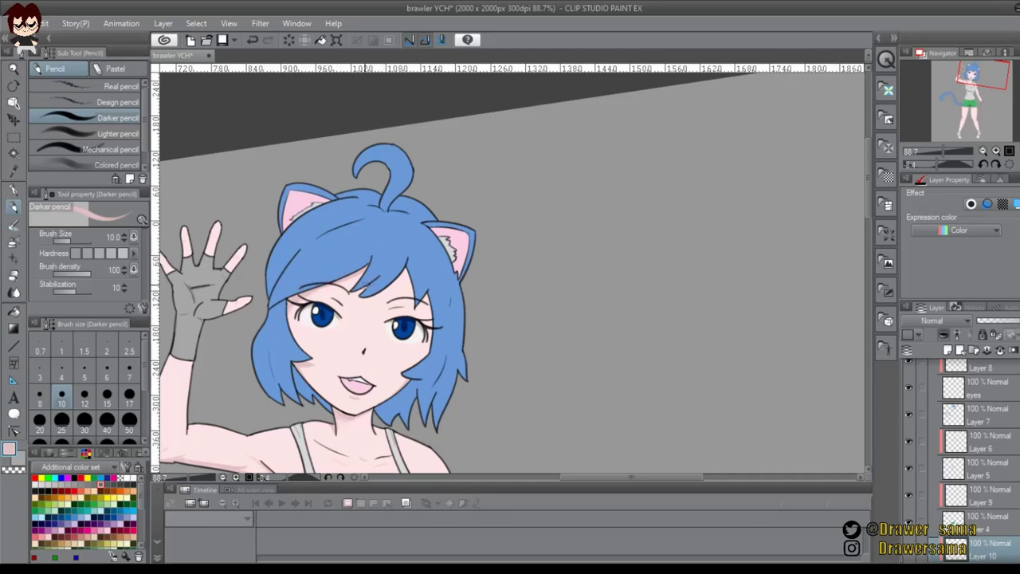
{"action": "left_click_drag", "start_coordinate": [322, 294], "coordinate": [412, 308]}
{"action": "key", "text": "ctrl+z"}
{"action": "key", "text": "ctrl+z"}
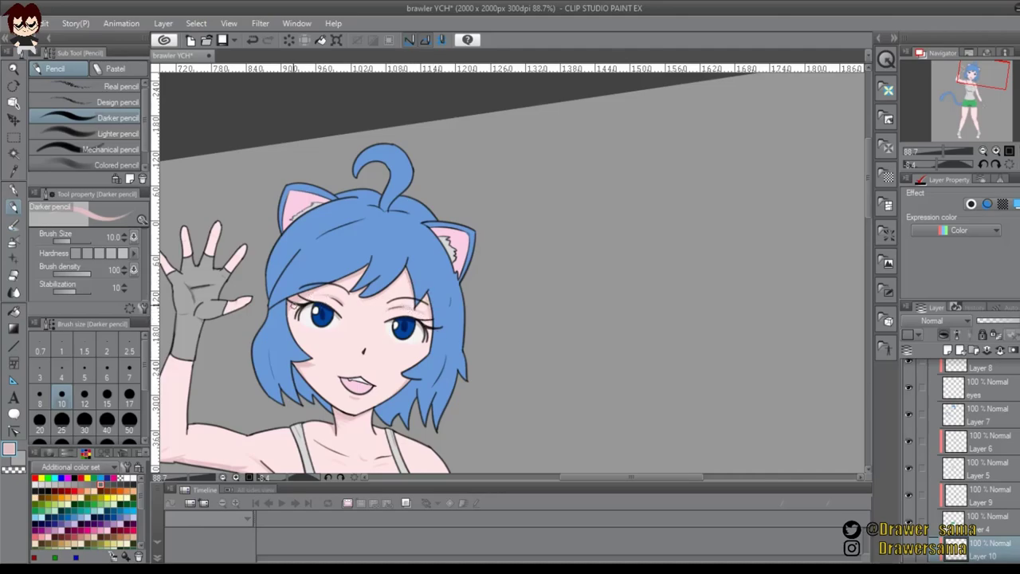
{"action": "key", "text": "ctrl+z"}
{"action": "mouse_move", "coordinate": [365, 355]}
{"action": "left_mouse_down"}
{"action": "mouse_move", "coordinate": [384, 364]}
{"action": "mouse_move", "coordinate": [391, 335]}
{"action": "mouse_move", "coordinate": [396, 350]}
{"action": "left_mouse_up"}
{"action": "key", "text": "ctrl+z"}
{"action": "key", "text": "ctrl+z"}
{"action": "key", "text": "ctrl+z"}
{"action": "key", "text": "ctrl+z"}
{"action": "key", "text": "ctrl+z"}
Select the nose on Layer 3, adjust it with a transform and deselect it
{"action": "key", "text": "m"}
{"action": "key", "text": "ctrl+t"}
{"action": "key", "text": "Return"}
{"action": "key", "text": "ctrl+d"}
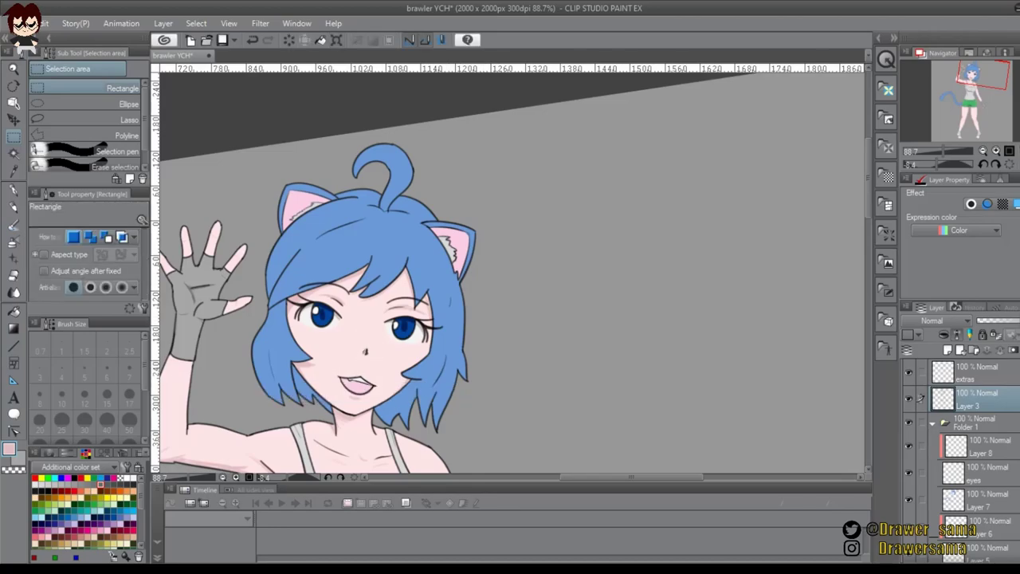
Reselect Layer 10, choose a dark red colour and return to the Darker pencil
{"action": "scroll", "coordinate": [972, 466], "scroll_direction": "down", "scroll_amount": 3}
{"action": "left_click", "coordinate": [980, 495]}
{"action": "key", "text": "x"}
{"action": "key", "text": "p"}
{"action": "key", "text": "x"}
{"action": "key", "text": "x"}
{"action": "left_click", "coordinate": [61, 491]}
{"action": "key", "text": "x"}
{"action": "scroll", "coordinate": [972, 446], "scroll_direction": "up", "scroll_amount": 3}
{"action": "scroll", "coordinate": [960, 446], "scroll_direction": "down", "scroll_amount": 3}
{"action": "left_click", "coordinate": [980, 502]}
{"action": "left_click_drag", "start_coordinate": [367, 351], "coordinate": [407, 318]}
{"action": "key", "text": "p"}
{"action": "left_click_drag", "start_coordinate": [442, 232], "coordinate": [386, 190]}
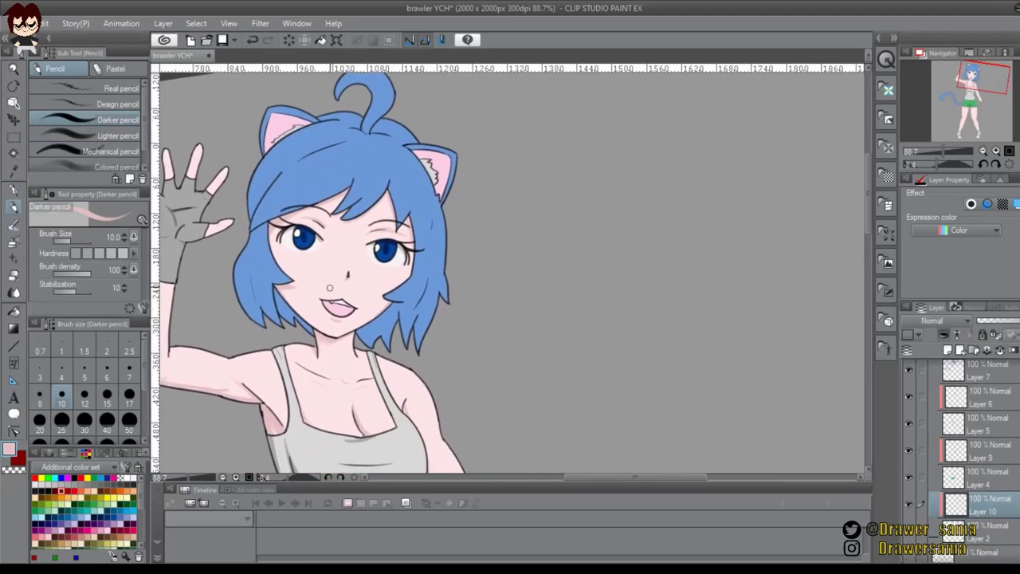
Brush a soft pink tone down the middle of both thighs with the Colored pencil at size 30
{"action": "left_click_drag", "start_coordinate": [373, 454], "coordinate": [397, 76]}
{"action": "mouse_move", "coordinate": [396, 387]}
{"action": "left_mouse_down"}
{"action": "mouse_move", "coordinate": [330, 211]}
{"action": "mouse_move", "coordinate": [316, 264]}
{"action": "left_mouse_up"}
{"action": "left_click", "coordinate": [19, 459]}
{"action": "key", "text": "x"}
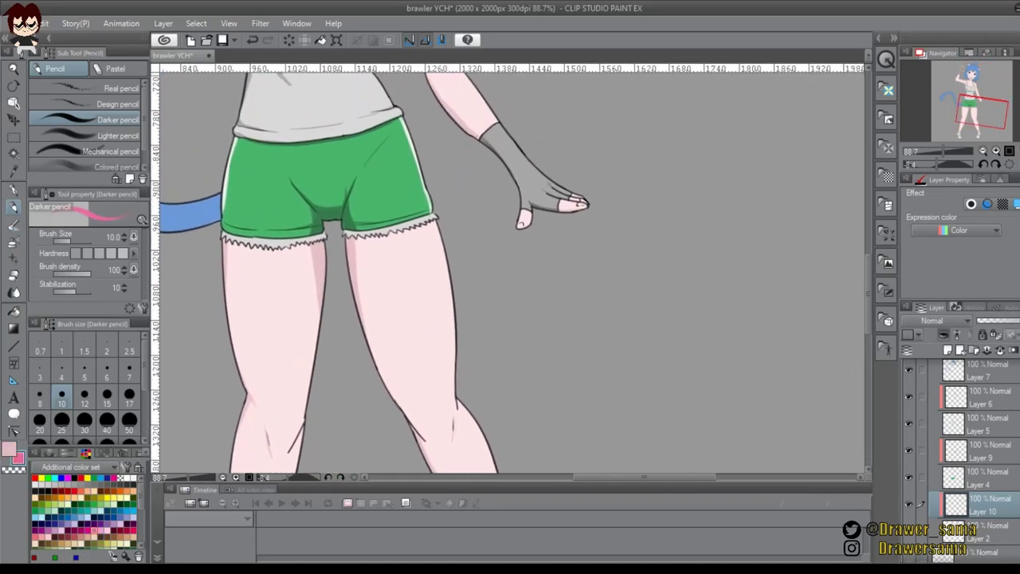
{"action": "left_click", "coordinate": [41, 165]}
{"action": "left_click", "coordinate": [106, 395]}
{"action": "left_click", "coordinate": [61, 421]}
{"action": "key", "text": "bracketright"}
{"action": "left_click_drag", "start_coordinate": [279, 281], "coordinate": [277, 349]}
{"action": "mouse_move", "coordinate": [415, 258]}
{"action": "left_mouse_down"}
{"action": "mouse_move", "coordinate": [424, 348]}
{"action": "mouse_move", "coordinate": [425, 339]}
{"action": "left_mouse_up"}
Add a near-white highlight stroke to the shoulder of the lowered arm with the Mechanical pencil at size 6
{"action": "scroll", "coordinate": [424, 339], "scroll_direction": "up", "scroll_amount": 5}
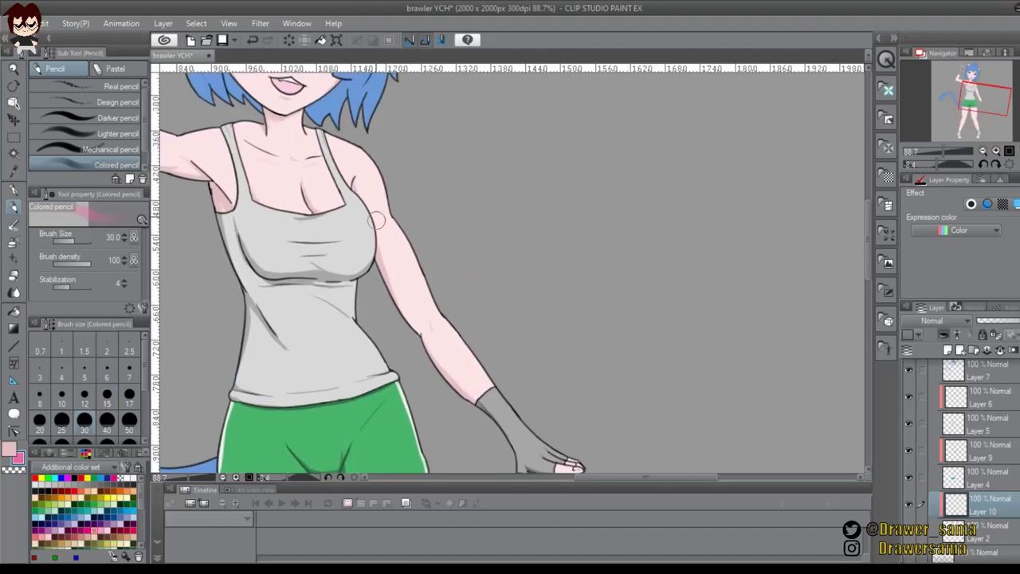
{"action": "scroll", "coordinate": [378, 255], "scroll_direction": "up", "scroll_amount": 2}
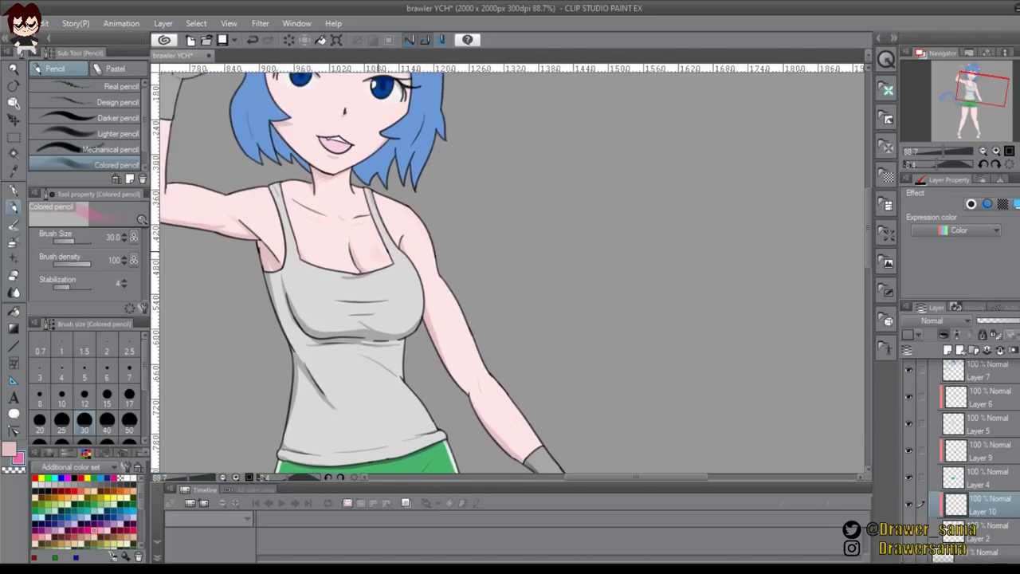
{"action": "left_click", "coordinate": [110, 149]}
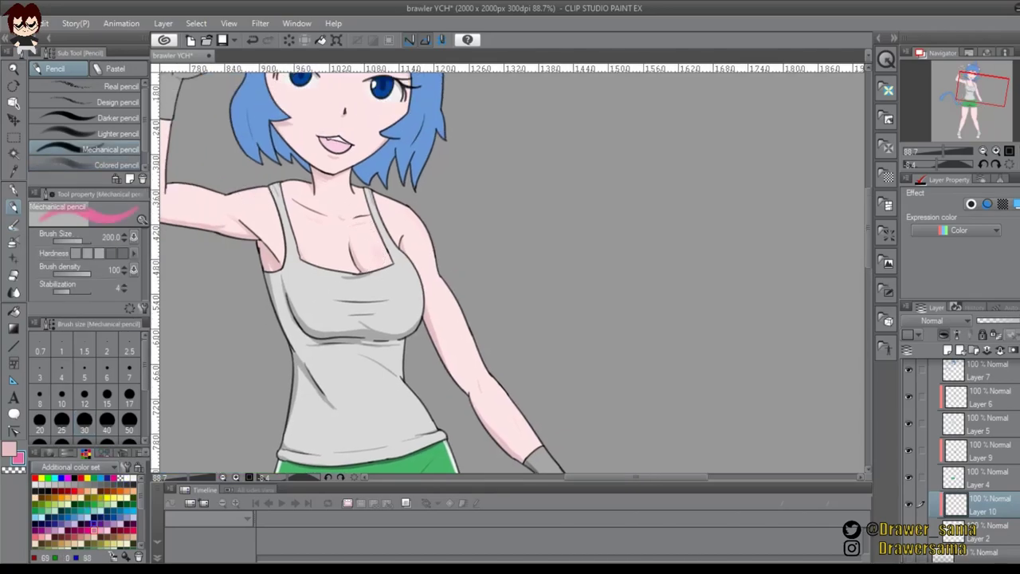
{"action": "left_click", "coordinate": [35, 497]}
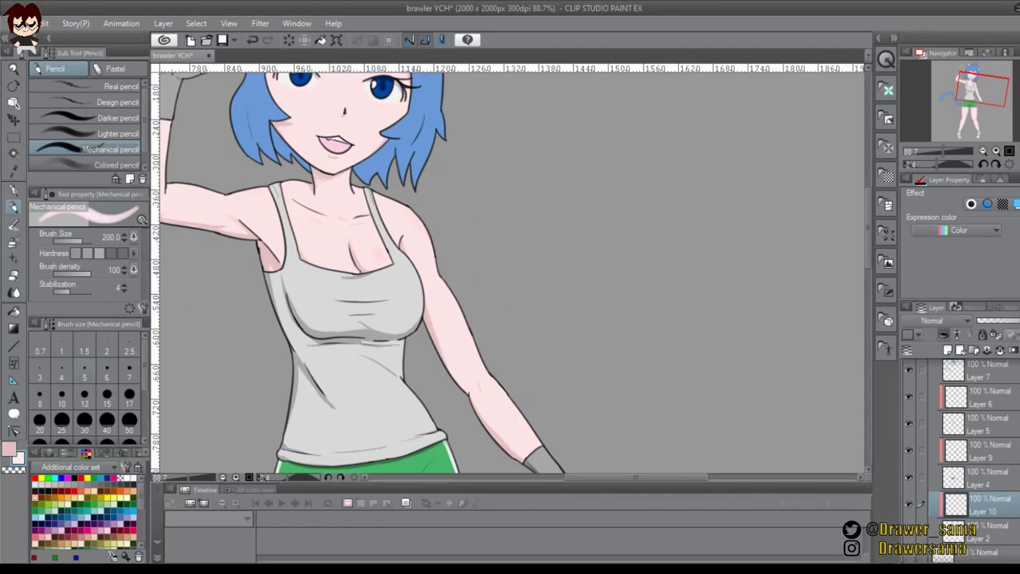
{"action": "left_click", "coordinate": [107, 371]}
{"action": "left_click_drag", "start_coordinate": [411, 213], "coordinate": [418, 223]}
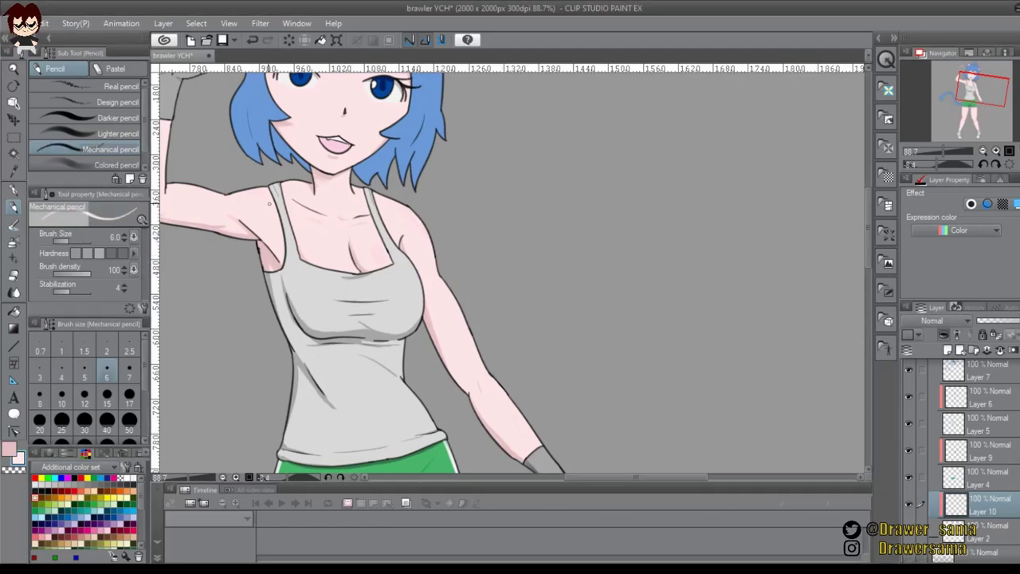
Add a soft pink blush to the knee with the Colored pencil at size 30
{"action": "scroll", "coordinate": [510, 310], "scroll_direction": "down", "scroll_amount": 5}
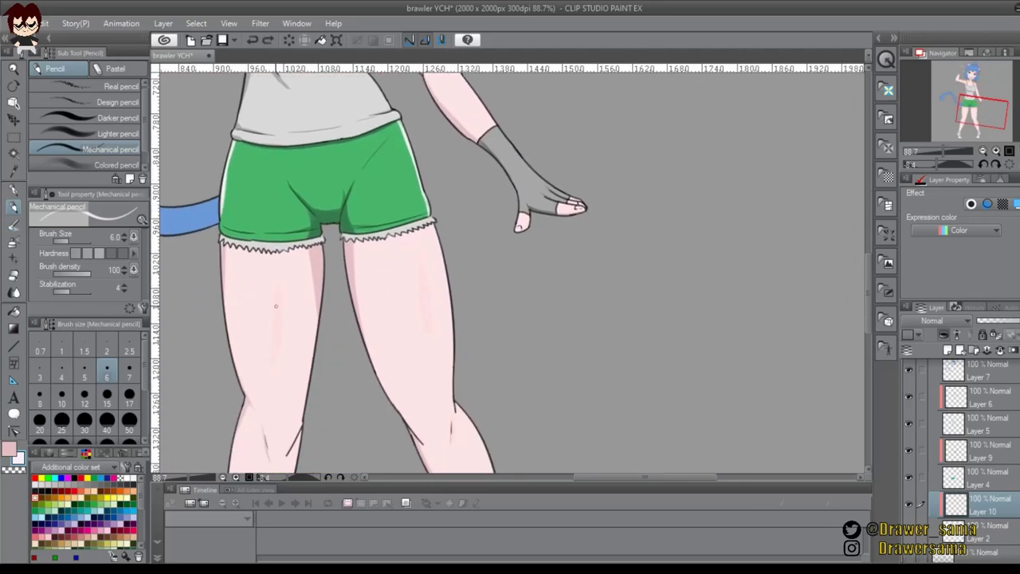
{"action": "scroll", "coordinate": [426, 316], "scroll_direction": "down", "scroll_amount": 3}
{"action": "left_click", "coordinate": [95, 530]}
{"action": "left_click", "coordinate": [112, 165]}
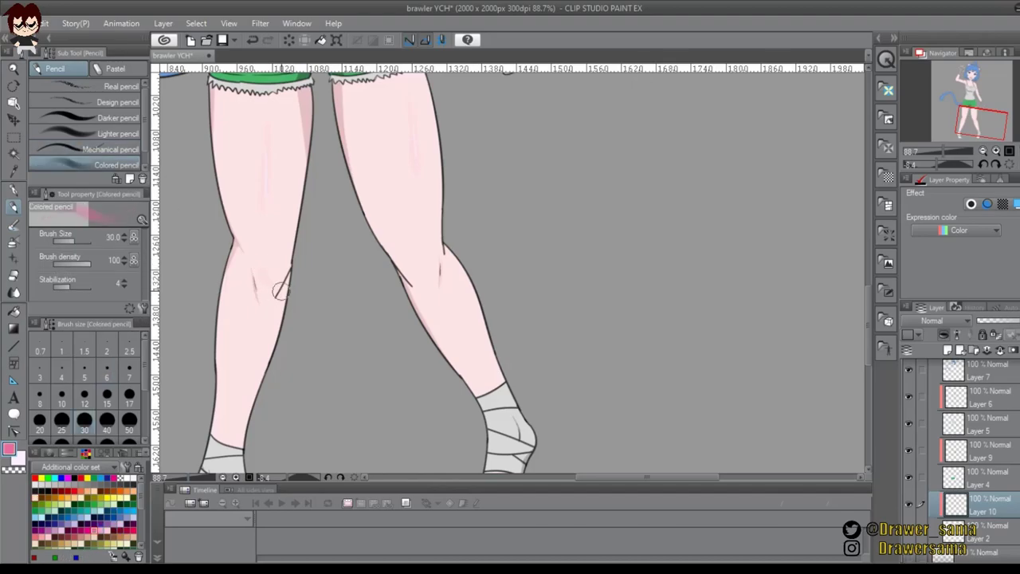
{"action": "left_click_drag", "start_coordinate": [423, 273], "coordinate": [425, 256]}
Try pale highlight dabs on both cheeks with the Lighter pencil at size 12, undoing the unwanted ones
{"action": "left_click", "coordinate": [111, 118]}
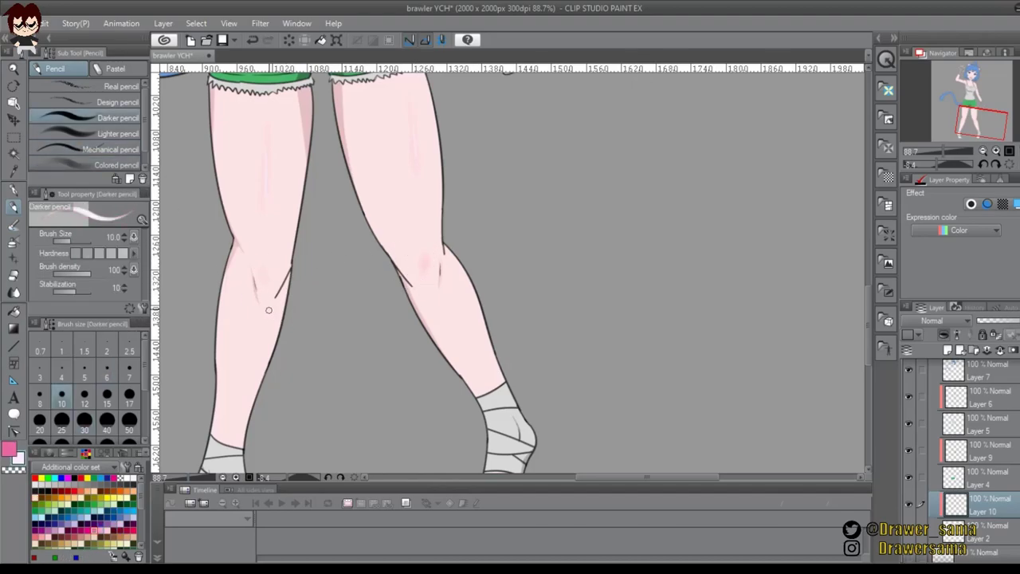
{"action": "left_click_drag", "start_coordinate": [418, 215], "coordinate": [424, 458]}
{"action": "scroll", "coordinate": [424, 447], "scroll_direction": "down", "scroll_amount": 2}
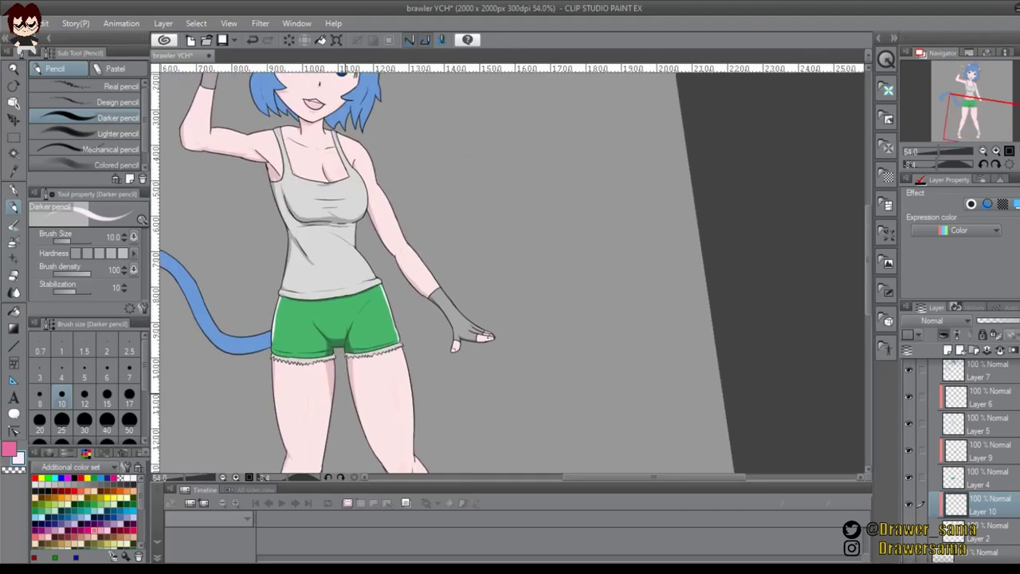
{"action": "left_click_drag", "start_coordinate": [406, 279], "coordinate": [422, 334]}
{"action": "scroll", "coordinate": [401, 145], "scroll_direction": "up", "scroll_amount": 3}
{"action": "left_click_drag", "start_coordinate": [259, 177], "coordinate": [196, 171]}
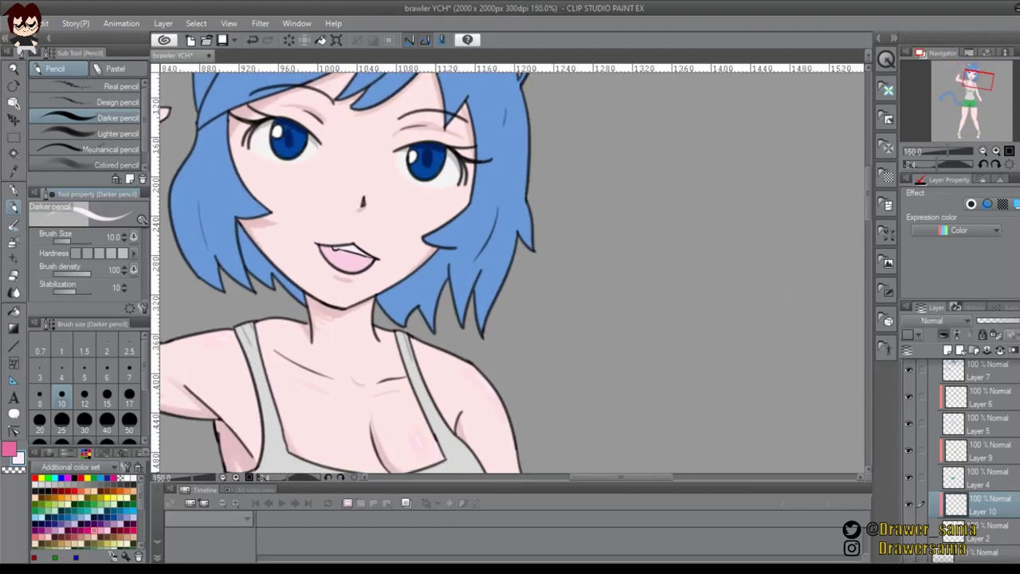
{"action": "left_click", "coordinate": [111, 134]}
{"action": "left_click", "coordinate": [107, 530]}
{"action": "key", "text": "ctrl+z"}
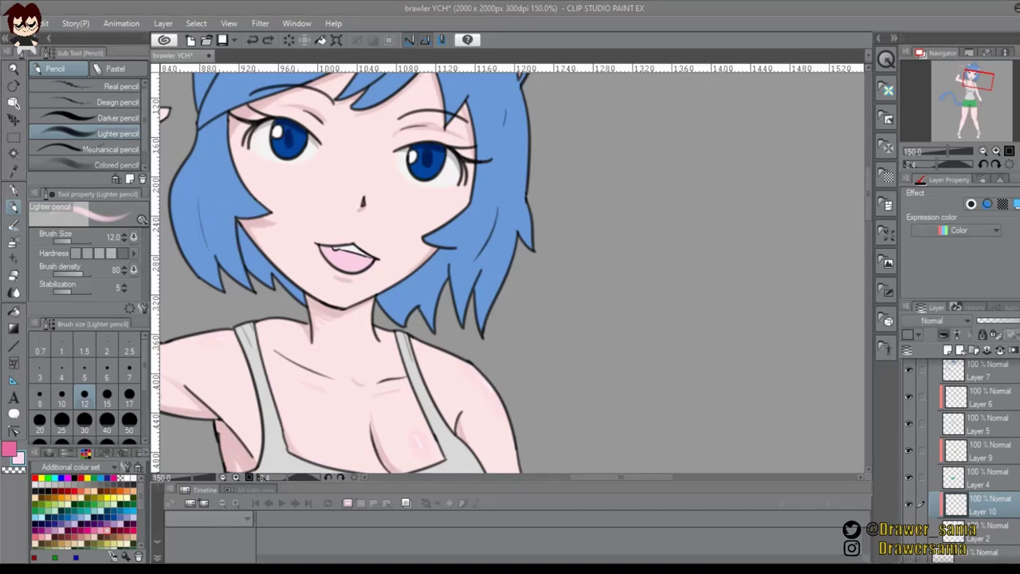
{"action": "left_click", "coordinate": [329, 177]}
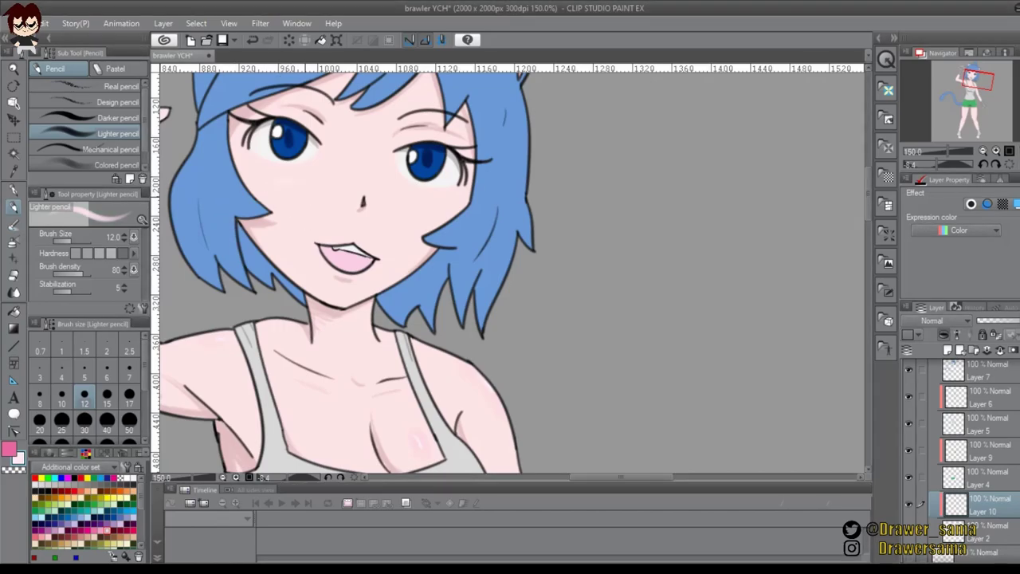
{"action": "key", "text": "ctrl+z"}
{"action": "left_click", "coordinate": [451, 208]}
{"action": "key", "text": "ctrl+z"}
Select Layer 8 and brighten both irises with light blue using the Colored pencil
{"action": "scroll", "coordinate": [423, 275], "scroll_direction": "down", "scroll_amount": 6}
{"action": "scroll", "coordinate": [388, 292], "scroll_direction": "up", "scroll_amount": 2}
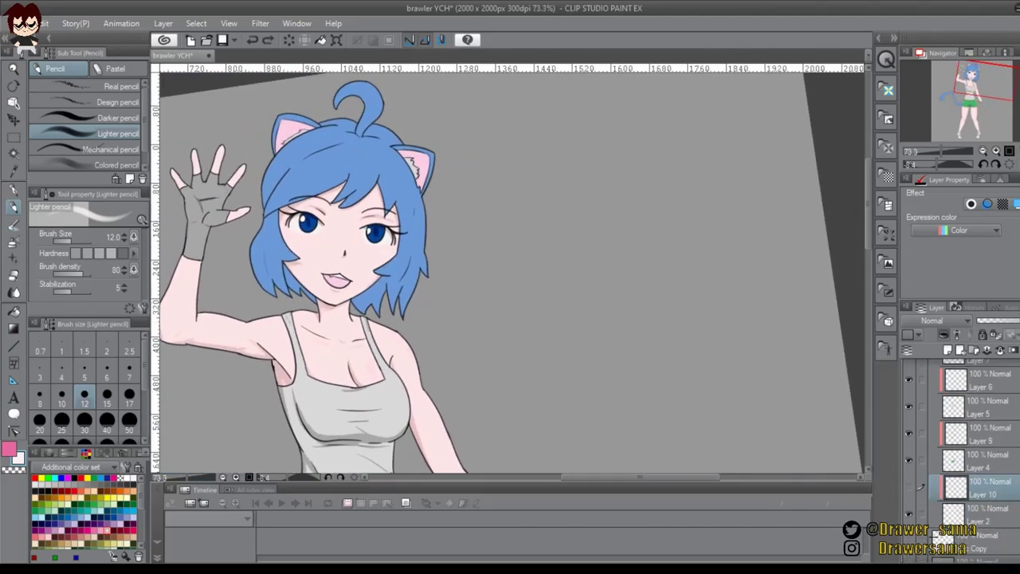
{"action": "scroll", "coordinate": [972, 422], "scroll_direction": "up", "scroll_amount": 2}
{"action": "left_click", "coordinate": [986, 401]}
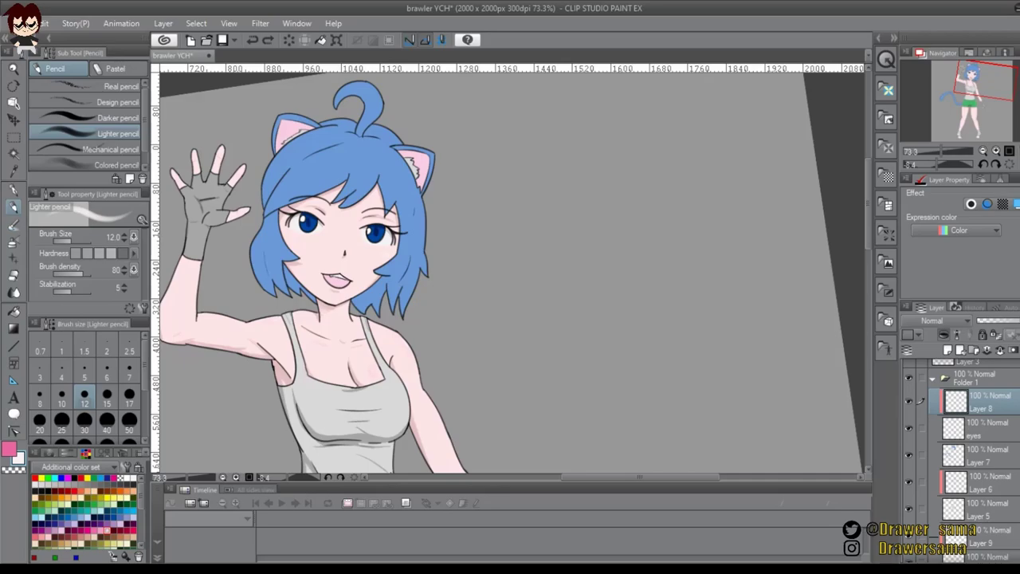
{"action": "scroll", "coordinate": [362, 236], "scroll_direction": "up", "scroll_amount": 3}
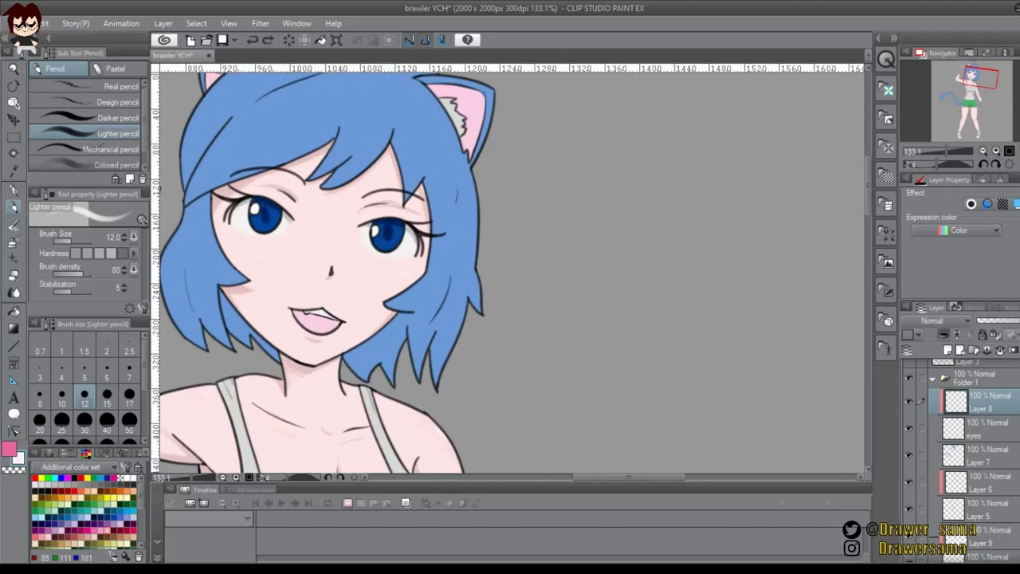
{"action": "left_click", "coordinate": [112, 165]}
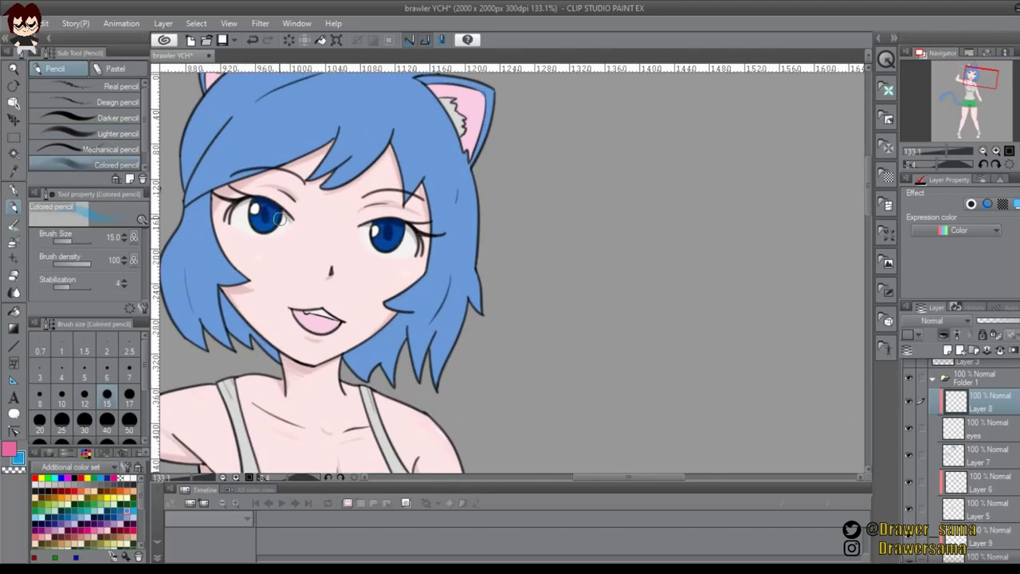
{"action": "left_click_drag", "start_coordinate": [257, 222], "coordinate": [271, 221]}
{"action": "left_click_drag", "start_coordinate": [381, 240], "coordinate": [393, 240]}
{"action": "scroll", "coordinate": [346, 290], "scroll_direction": "down", "scroll_amount": 3}
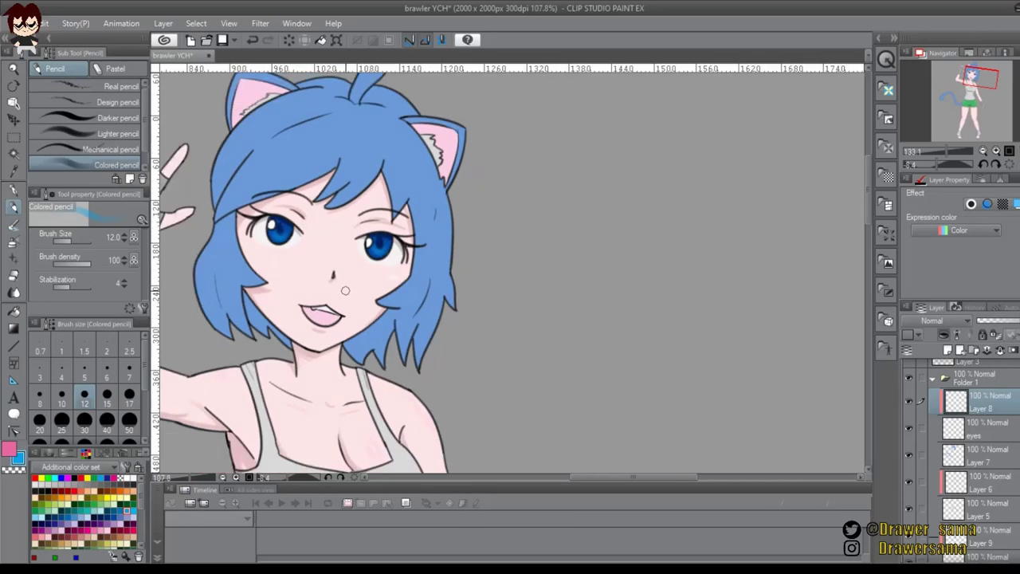
Select Layer 10 and shade the pink inside of both cat ears with the Darker pencil at size 10, redrawing unwanted strokes
{"action": "scroll", "coordinate": [919, 401], "scroll_direction": "down", "scroll_amount": 2}
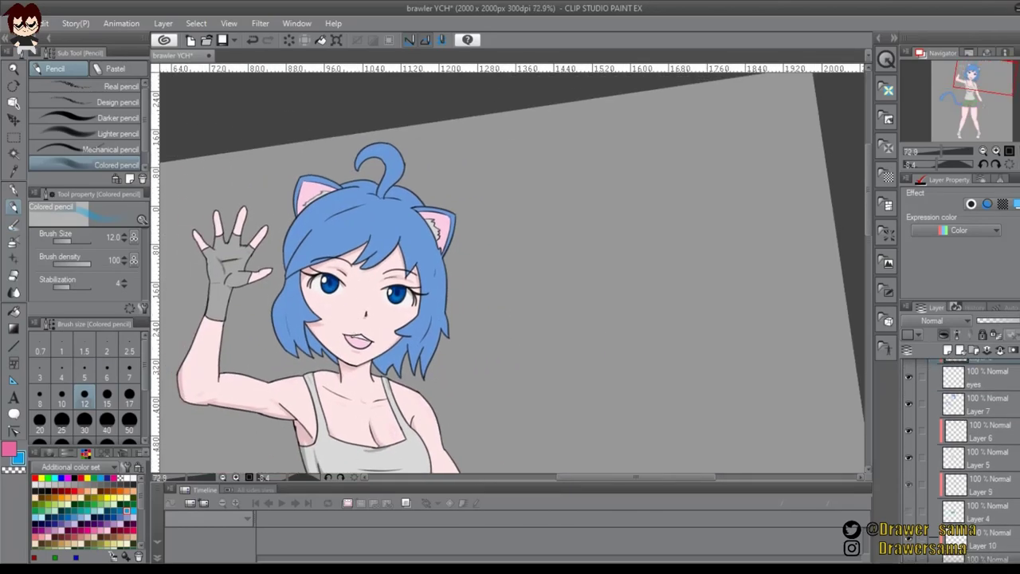
{"action": "scroll", "coordinate": [921, 384], "scroll_direction": "up", "scroll_amount": 1}
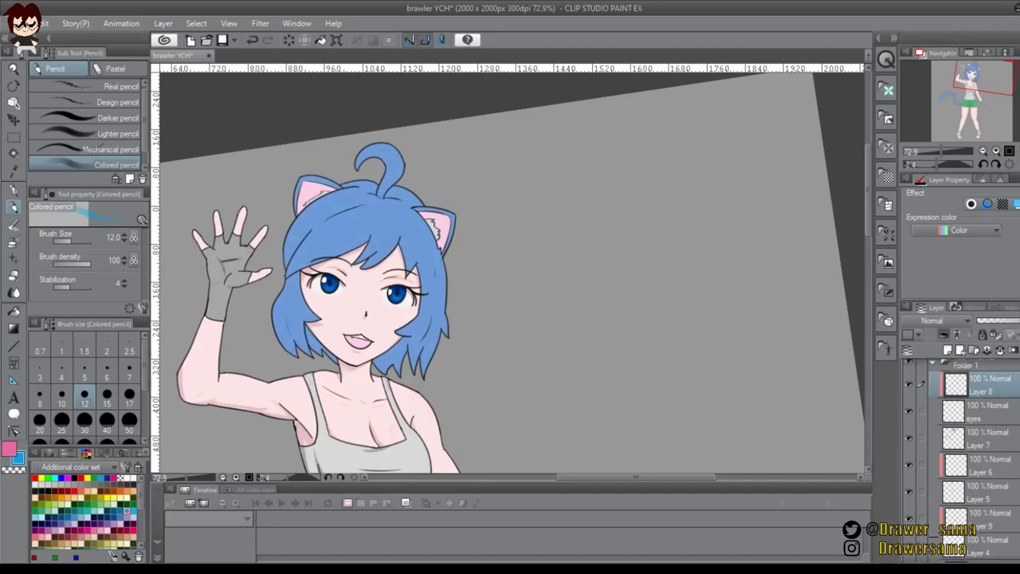
{"action": "scroll", "coordinate": [956, 447], "scroll_direction": "down", "scroll_amount": 3}
{"action": "left_click", "coordinate": [982, 488]}
{"action": "scroll", "coordinate": [373, 171], "scroll_direction": "up", "scroll_amount": 6}
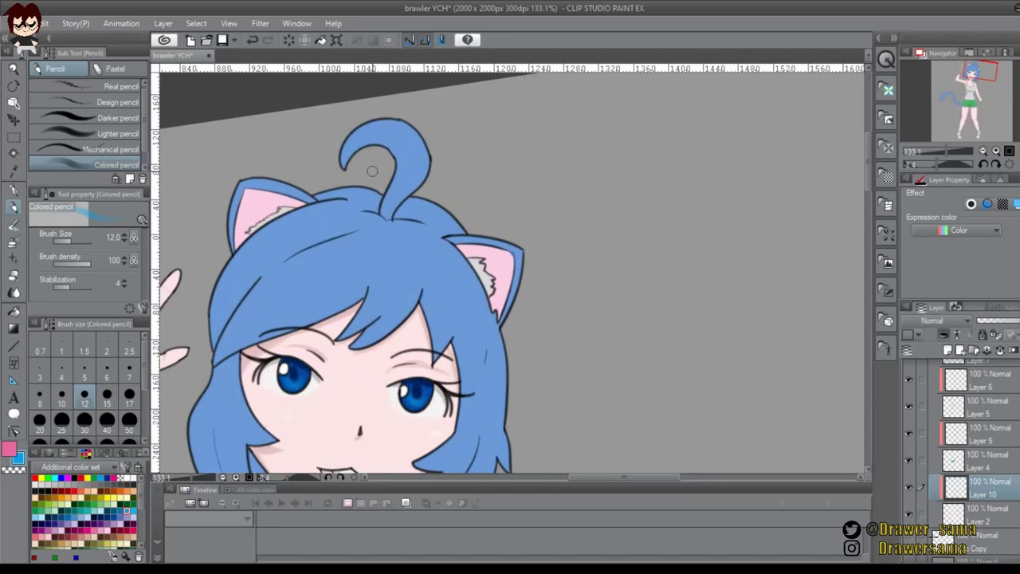
{"action": "left_click", "coordinate": [100, 530]}
{"action": "left_click", "coordinate": [117, 117]}
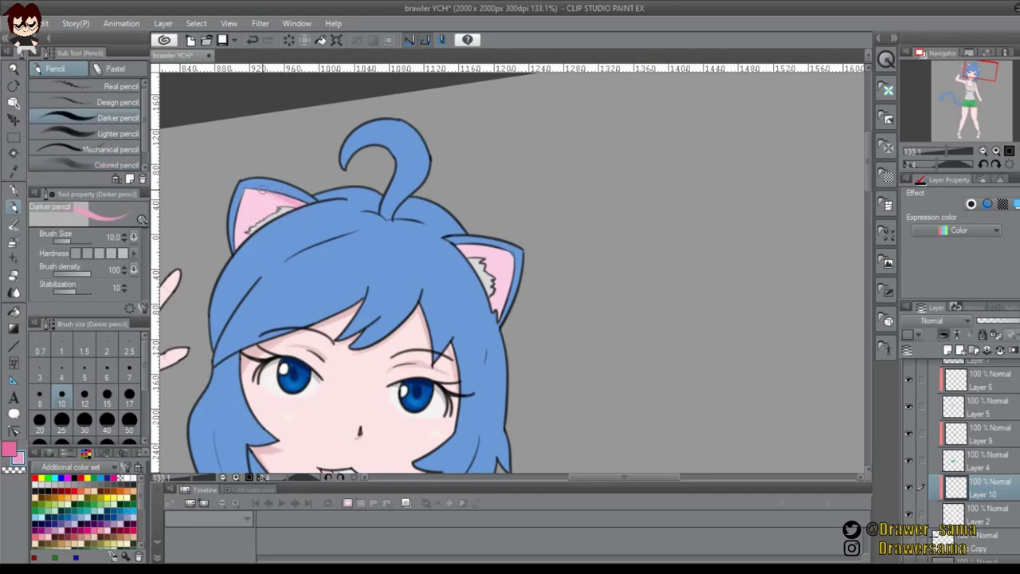
{"action": "mouse_move", "coordinate": [466, 239]}
{"action": "left_mouse_down"}
{"action": "mouse_move", "coordinate": [389, 254]}
{"action": "mouse_move", "coordinate": [409, 267]}
{"action": "mouse_move", "coordinate": [438, 259]}
{"action": "left_mouse_up"}
{"action": "key", "text": "ctrl+z"}
{"action": "key", "text": "ctrl+z"}
{"action": "left_click_drag", "start_coordinate": [378, 266], "coordinate": [486, 223]}
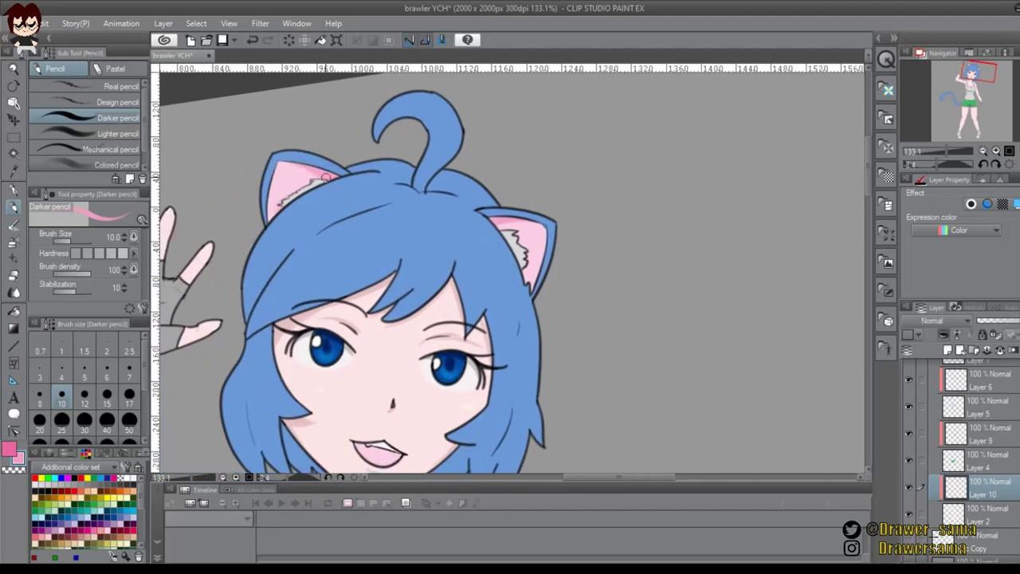
{"action": "left_click_drag", "start_coordinate": [334, 185], "coordinate": [275, 128]}
Add a new layer above Layer 7 and clip it to the layer below for hair shading
{"action": "scroll", "coordinate": [979, 447], "scroll_direction": "up", "scroll_amount": 3}
{"action": "left_click", "coordinate": [980, 435]}
{"action": "key", "text": "ctrl+shift+n"}
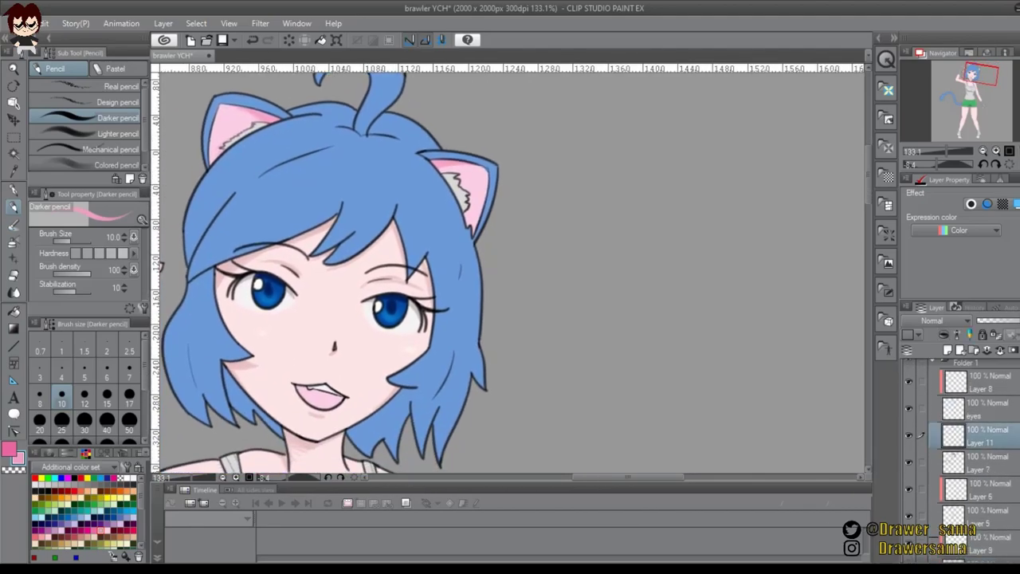
{"action": "left_click", "coordinate": [944, 334]}
{"action": "left_click", "coordinate": [563, 245]}
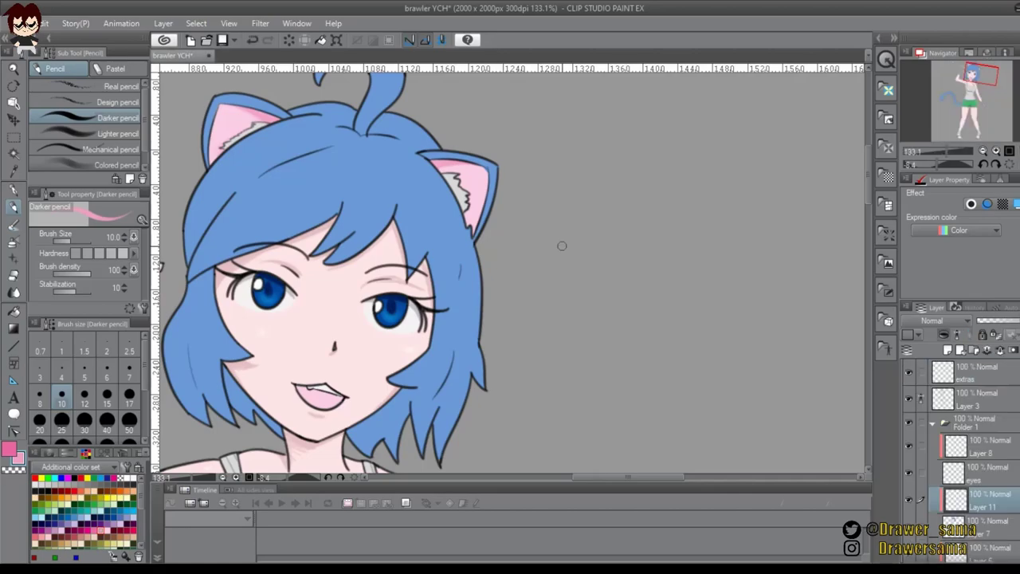
Sample the hair's blue as the drawing colour and save the drawing
{"action": "scroll", "coordinate": [562, 245], "scroll_direction": "down", "scroll_amount": 4}
{"action": "left_click", "coordinate": [353, 283], "text": "alt"}
{"action": "scroll", "coordinate": [356, 292], "scroll_direction": "up", "scroll_amount": 3}
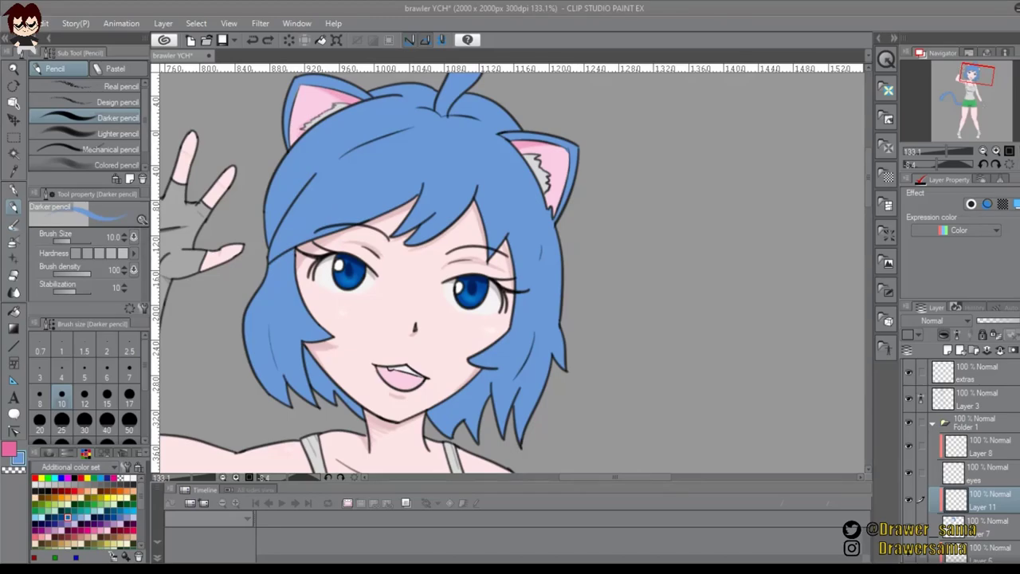
{"action": "key", "text": "ctrl+s"}
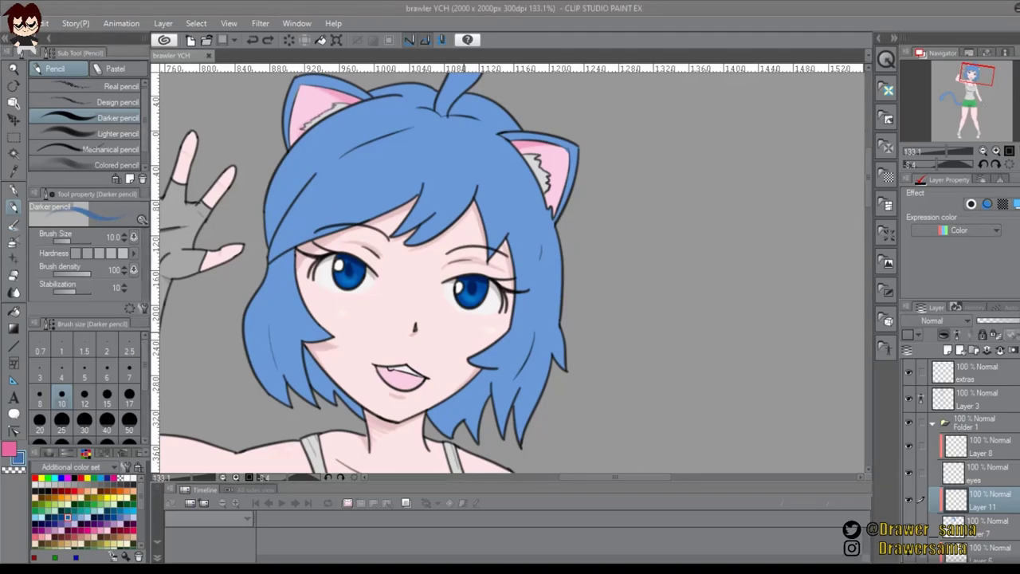
Shade the inner hair locks on both sides of the jaw in darker blue, undoing unwanted strokes
{"action": "left_click_drag", "start_coordinate": [464, 333], "coordinate": [518, 277]}
{"action": "mouse_move", "coordinate": [361, 298]}
{"action": "left_mouse_down"}
{"action": "mouse_move", "coordinate": [383, 340]}
{"action": "mouse_move", "coordinate": [363, 313]}
{"action": "mouse_move", "coordinate": [376, 346]}
{"action": "mouse_move", "coordinate": [376, 322]}
{"action": "mouse_move", "coordinate": [414, 361]}
{"action": "left_mouse_up"}
{"action": "key", "text": "ctrl+z"}
{"action": "key", "text": "p"}
{"action": "key", "text": "ctrl+z"}
{"action": "mouse_move", "coordinate": [532, 319]}
{"action": "left_mouse_down"}
{"action": "mouse_move", "coordinate": [502, 381]}
{"action": "mouse_move", "coordinate": [501, 346]}
{"action": "mouse_move", "coordinate": [520, 332]}
{"action": "left_mouse_up"}
{"action": "key", "text": "ctrl+z"}
Pick a darker blue and rework the shading of the inner hair locks beside the jaw, undoing an unwanted pen stroke
{"action": "left_click", "coordinate": [9, 449]}
{"action": "left_click", "coordinate": [81, 517]}
{"action": "left_click", "coordinate": [61, 517]}
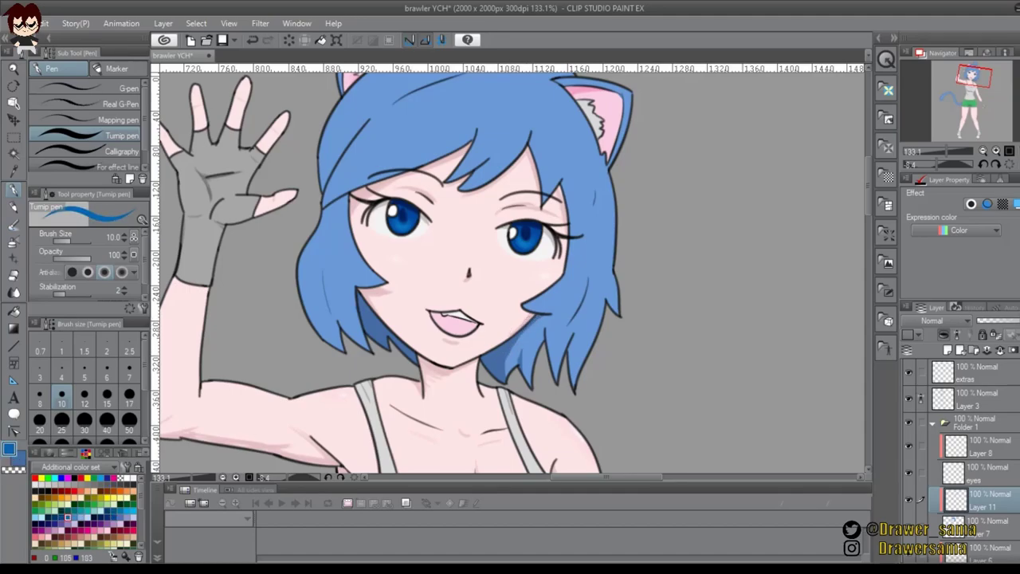
{"action": "left_click_drag", "start_coordinate": [362, 296], "coordinate": [418, 364]}
{"action": "key", "text": "ctrl+z"}
{"action": "key", "text": "ctrl+z"}
{"action": "key", "text": "x"}
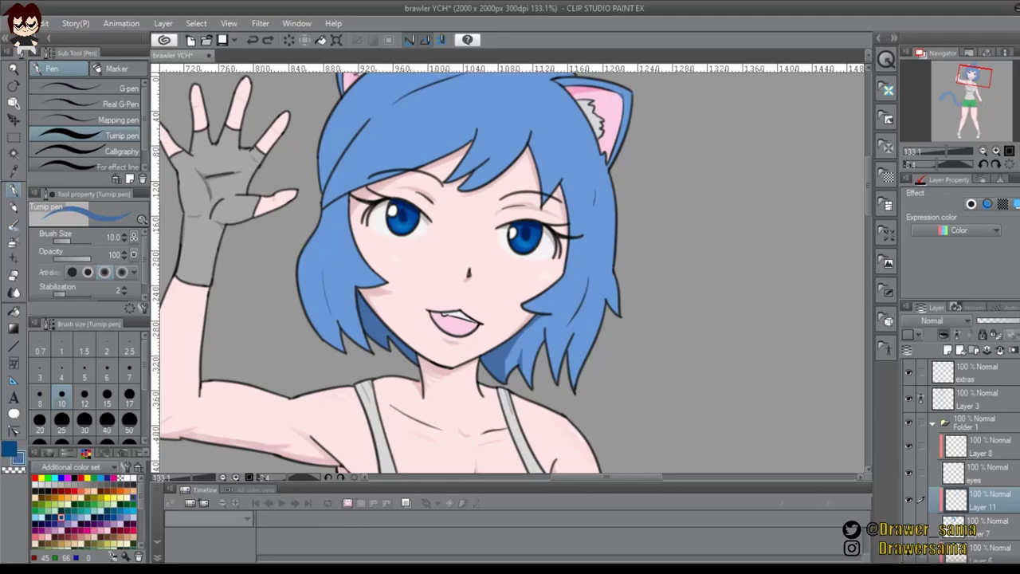
Set a brighter blue as the main colour and touch up the inner lock right of the jaw in the darker blue
{"action": "key", "text": "x"}
{"action": "key", "text": "x"}
{"action": "mouse_move", "coordinate": [331, 268]}
{"action": "left_mouse_down"}
{"action": "mouse_move", "coordinate": [335, 303]}
{"action": "mouse_move", "coordinate": [330, 267]}
{"action": "left_mouse_up"}
{"action": "key", "text": "x"}
{"action": "left_click", "coordinate": [75, 517]}
{"action": "key", "text": "x"}
{"action": "left_click_drag", "start_coordinate": [444, 301], "coordinate": [404, 339]}
{"action": "left_click_drag", "start_coordinate": [504, 357], "coordinate": [507, 378]}
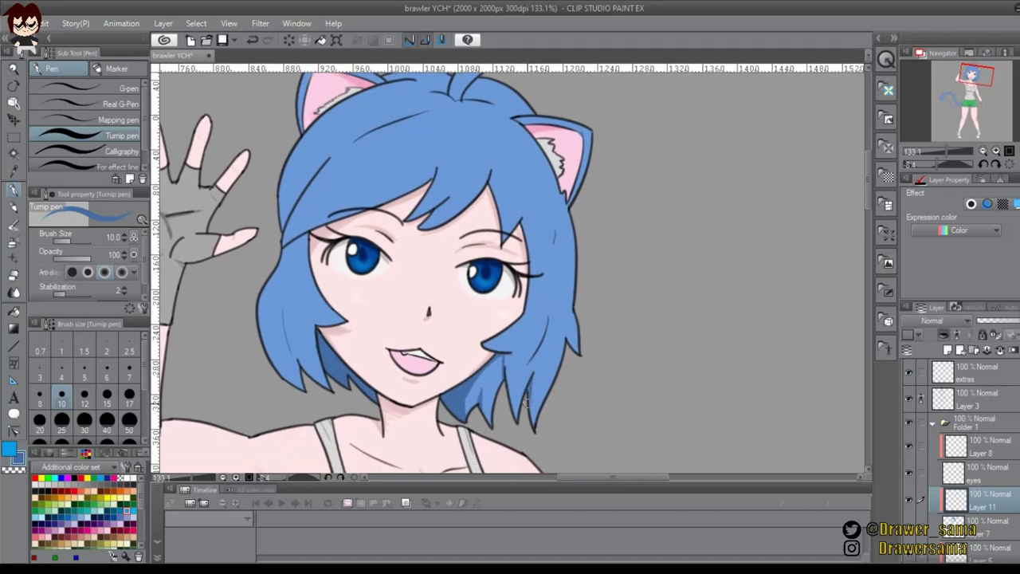
Shade the fringe edges and side locks in darker blue with the Darker pencil at size 10, undoing unwanted strokes
{"action": "key", "text": "p"}
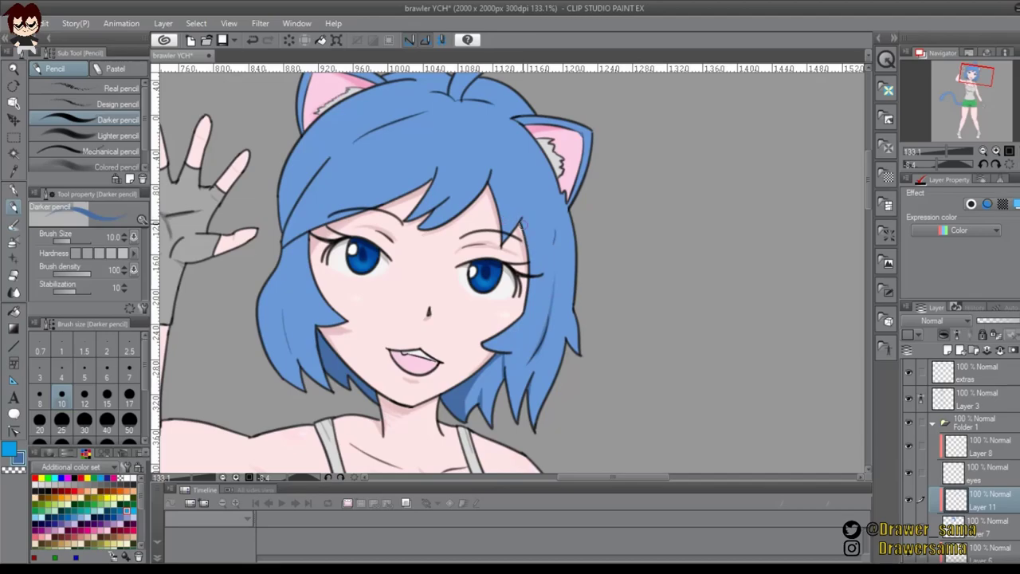
{"action": "mouse_move", "coordinate": [489, 173]}
{"action": "left_mouse_down"}
{"action": "mouse_move", "coordinate": [503, 237]}
{"action": "mouse_move", "coordinate": [494, 187]}
{"action": "left_mouse_up"}
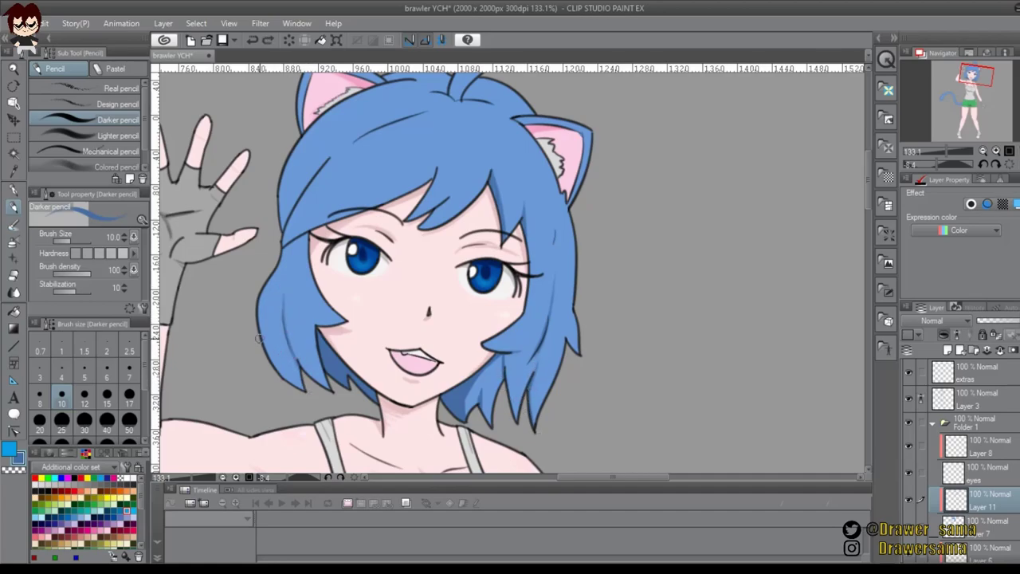
{"action": "key", "text": "ctrl+z"}
{"action": "mouse_move", "coordinate": [275, 365]}
{"action": "left_mouse_down"}
{"action": "mouse_move", "coordinate": [301, 388]}
{"action": "mouse_move", "coordinate": [328, 387]}
{"action": "left_mouse_up"}
{"action": "left_click_drag", "start_coordinate": [286, 308], "coordinate": [303, 363]}
{"action": "key", "text": "ctrl+z"}
{"action": "left_click_drag", "start_coordinate": [316, 324], "coordinate": [347, 326]}
{"action": "key", "text": "ctrl+z"}
{"action": "mouse_move", "coordinate": [321, 159]}
{"action": "left_mouse_down"}
{"action": "mouse_move", "coordinate": [370, 214]}
{"action": "mouse_move", "coordinate": [330, 280]}
{"action": "mouse_move", "coordinate": [413, 189]}
{"action": "left_mouse_up"}
{"action": "key", "text": "ctrl+z"}
{"action": "key", "text": "ctrl+z"}
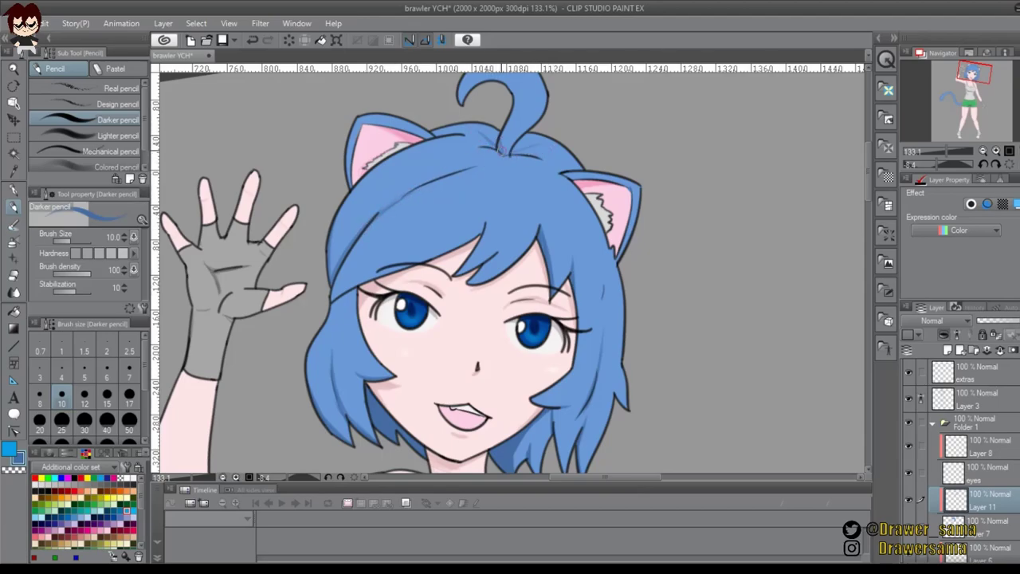
{"action": "left_click_drag", "start_coordinate": [329, 248], "coordinate": [345, 202]}
Try blue swatches on the curled hair tuft and choose a pale light blue as the highlight colour
{"action": "mouse_move", "coordinate": [341, 409]}
{"action": "left_mouse_down"}
{"action": "mouse_move", "coordinate": [307, 371]}
{"action": "mouse_move", "coordinate": [287, 392]}
{"action": "left_mouse_up"}
{"action": "left_click_drag", "start_coordinate": [443, 129], "coordinate": [416, 254]}
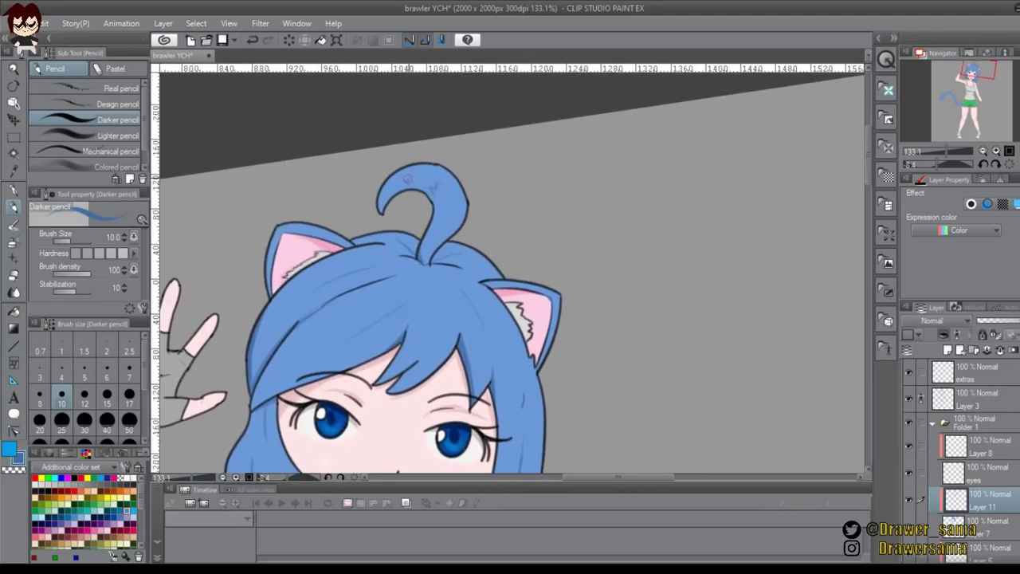
{"action": "key", "text": "x"}
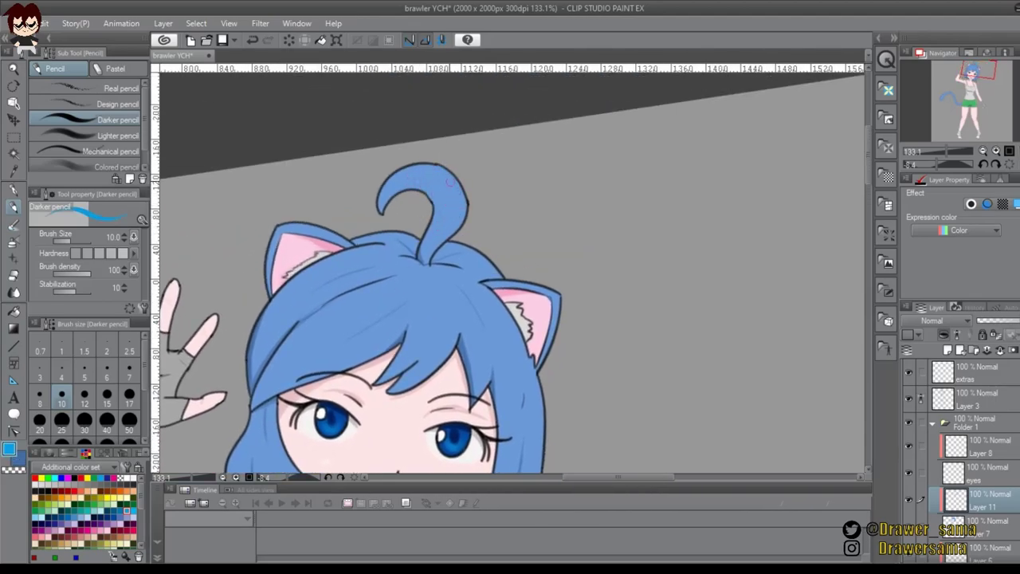
{"action": "left_click", "coordinate": [74, 515]}
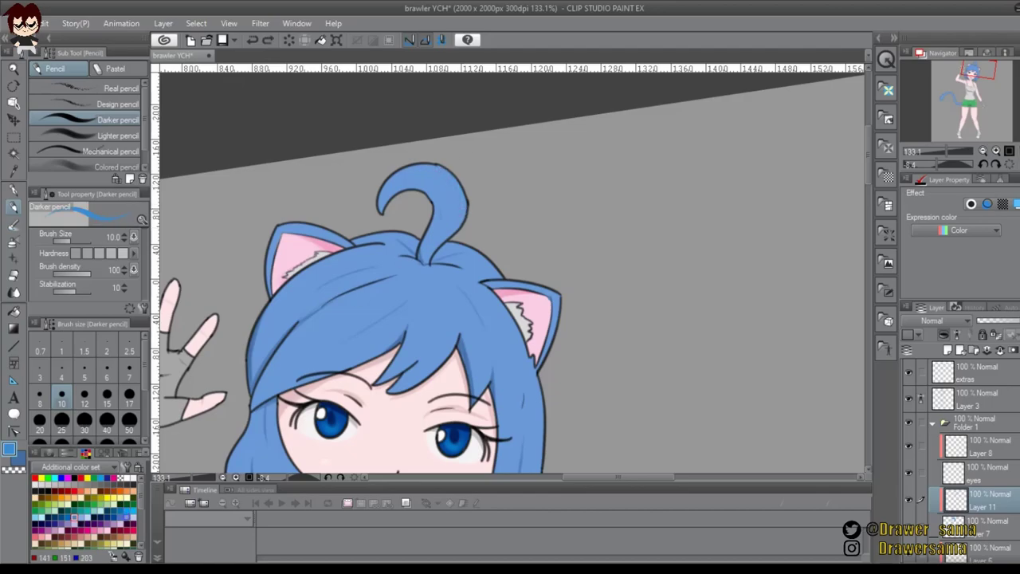
{"action": "mouse_move", "coordinate": [141, 495]}
{"action": "left_mouse_down"}
{"action": "mouse_move", "coordinate": [141, 514]}
{"action": "mouse_move", "coordinate": [141, 496]}
{"action": "left_mouse_up"}
{"action": "left_click", "coordinate": [41, 517]}
{"action": "key", "text": "ctrl+z"}
Draw pale blue highlights on the curled hair tuft and the crown between the ears, undoing the unwanted stroke
{"action": "left_click_drag", "start_coordinate": [423, 176], "coordinate": [461, 202]}
{"action": "left_click_drag", "start_coordinate": [428, 173], "coordinate": [407, 176]}
{"action": "left_click_drag", "start_coordinate": [464, 213], "coordinate": [460, 193]}
{"action": "left_click_drag", "start_coordinate": [461, 231], "coordinate": [451, 211]}
{"action": "left_click_drag", "start_coordinate": [493, 266], "coordinate": [474, 244]}
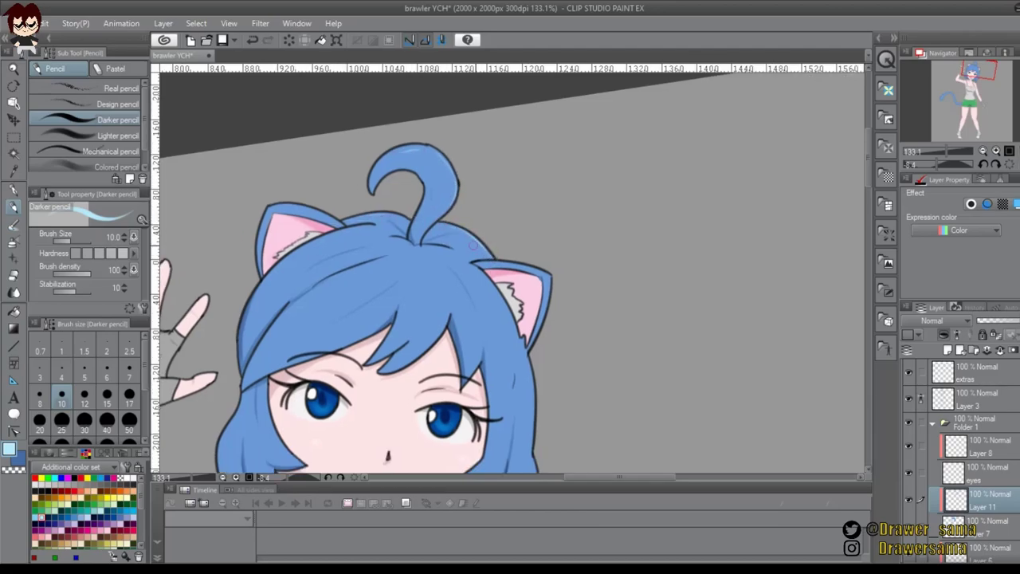
{"action": "left_click_drag", "start_coordinate": [432, 248], "coordinate": [463, 258]}
{"action": "left_click", "coordinate": [476, 252], "text": "alt"}
{"action": "key", "text": "x"}
{"action": "key", "text": "ctrl+z"}
{"action": "left_click", "coordinate": [112, 136]}
{"action": "left_click_drag", "start_coordinate": [263, 291], "coordinate": [328, 246]}
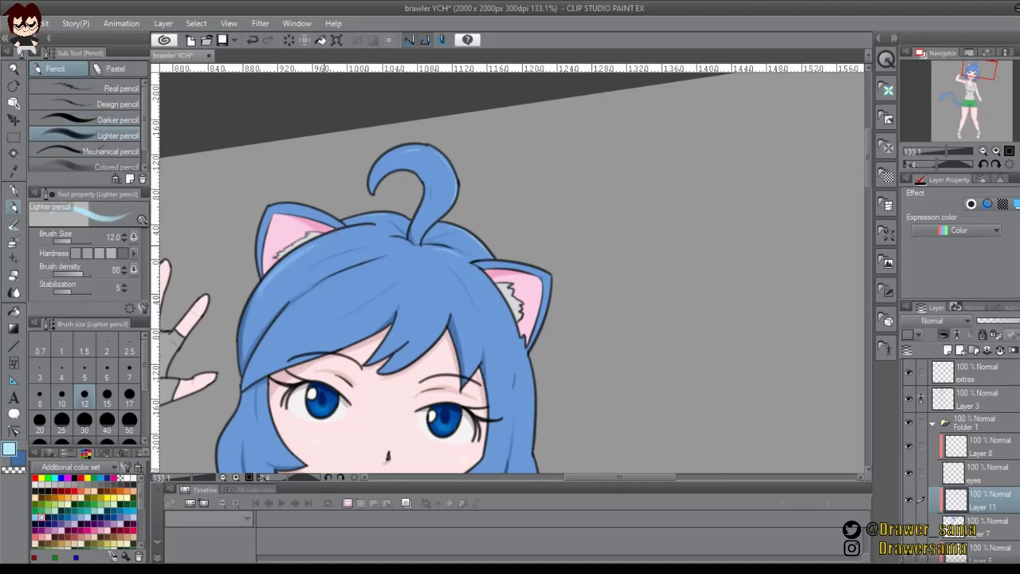
{"action": "key", "text": "ctrl+z"}
{"action": "left_click", "coordinate": [112, 120]}
Draw pale blue highlight strokes along the hair just below the left cat ear, undoing unwanted ones
{"action": "left_click_drag", "start_coordinate": [268, 276], "coordinate": [328, 247]}
{"action": "left_click_drag", "start_coordinate": [260, 299], "coordinate": [325, 245]}
{"action": "key", "text": "ctrl+z"}
{"action": "mouse_move", "coordinate": [275, 305]}
{"action": "left_mouse_down"}
{"action": "mouse_move", "coordinate": [328, 273]}
{"action": "mouse_move", "coordinate": [285, 279]}
{"action": "left_mouse_up"}
{"action": "key", "text": "ctrl+z"}
{"action": "key", "text": "ctrl+z"}
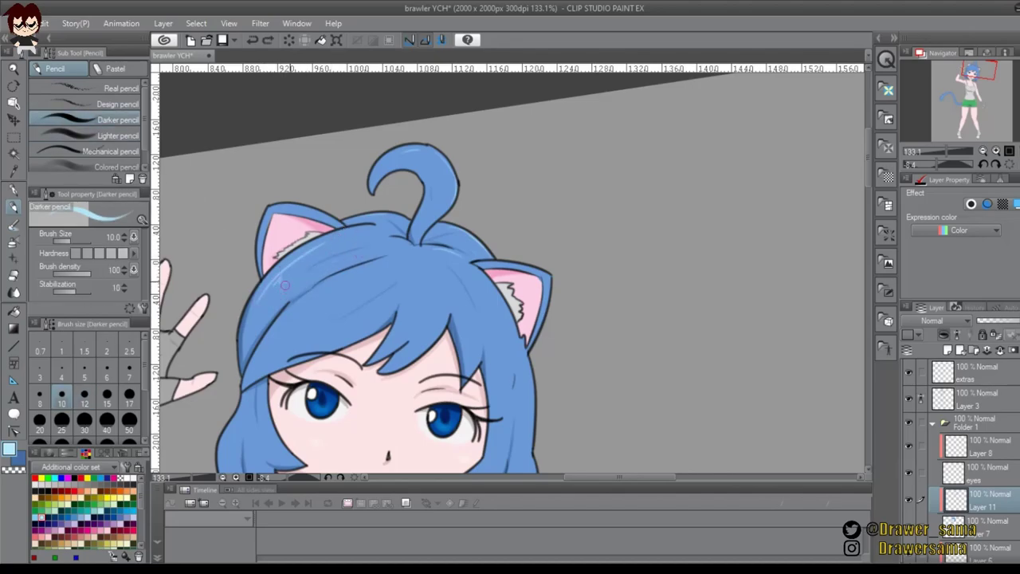
Add a long pale highlight across the bangs and short ones below the hair tuft, undoing unwanted strokes
{"action": "mouse_move", "coordinate": [287, 343]}
{"action": "left_mouse_down"}
{"action": "mouse_move", "coordinate": [373, 274]}
{"action": "mouse_move", "coordinate": [344, 290]}
{"action": "mouse_move", "coordinate": [398, 267]}
{"action": "left_mouse_up"}
{"action": "key", "text": "ctrl+z"}
{"action": "mouse_move", "coordinate": [409, 260]}
{"action": "left_mouse_down"}
{"action": "mouse_move", "coordinate": [456, 264]}
{"action": "mouse_move", "coordinate": [408, 266]}
{"action": "left_mouse_up"}
{"action": "key", "text": "ctrl+z"}
{"action": "key", "text": "ctrl+z"}
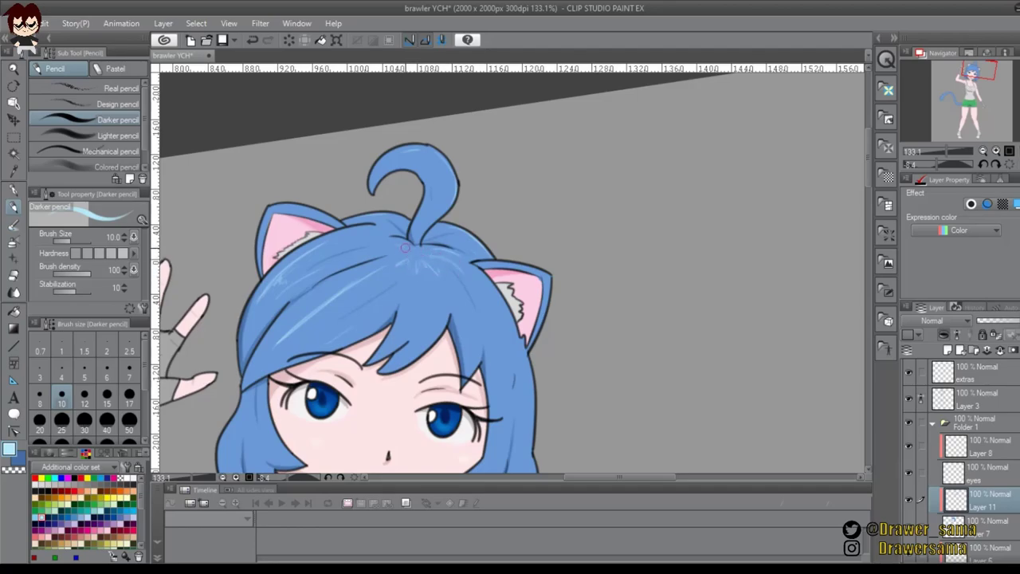
Add pale blue highlights down the hair on the right side of the face, undoing unwanted strokes
{"action": "left_click_drag", "start_coordinate": [488, 357], "coordinate": [473, 236]}
{"action": "key", "text": "ctrl+z"}
{"action": "mouse_move", "coordinate": [518, 303]}
{"action": "left_mouse_down"}
{"action": "mouse_move", "coordinate": [516, 247]}
{"action": "mouse_move", "coordinate": [516, 330]}
{"action": "left_mouse_up"}
{"action": "key", "text": "ctrl+z"}
{"action": "left_click_drag", "start_coordinate": [491, 256], "coordinate": [488, 326]}
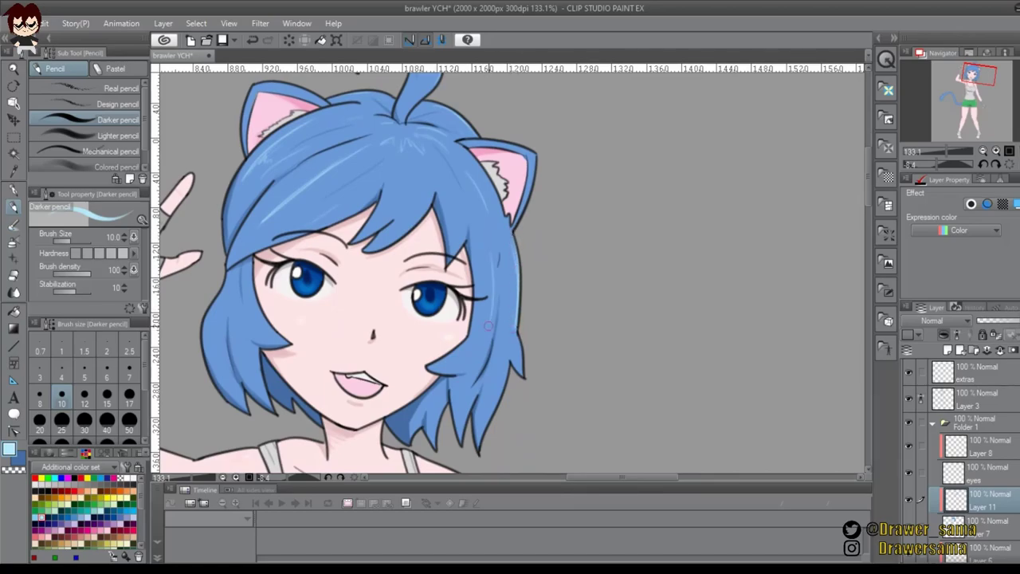
Detail the fringe tips in darker and pale blue, and replace the long highlight across the bangs with finer strokes
{"action": "left_click", "coordinate": [402, 199], "text": "alt"}
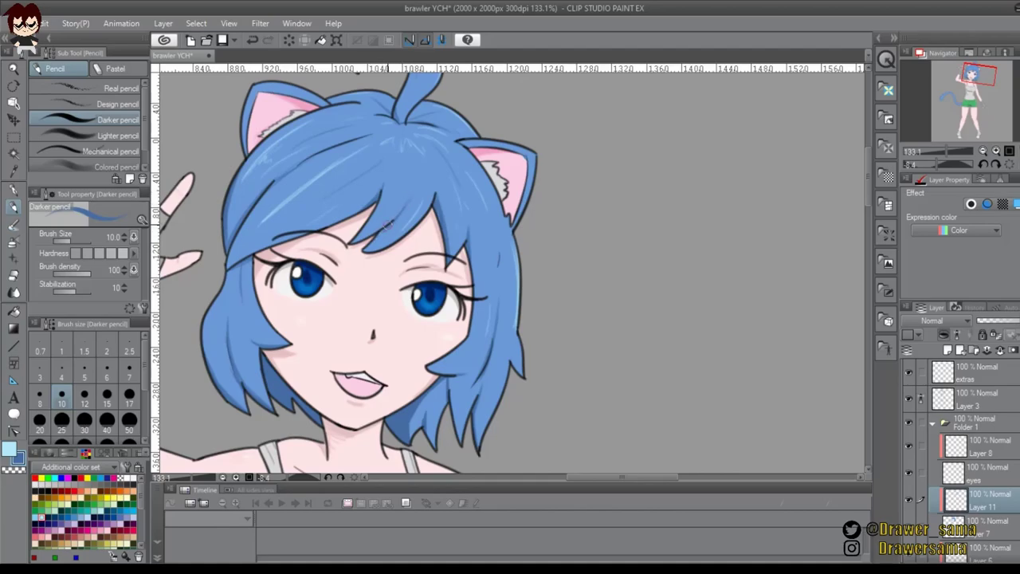
{"action": "key", "text": "x"}
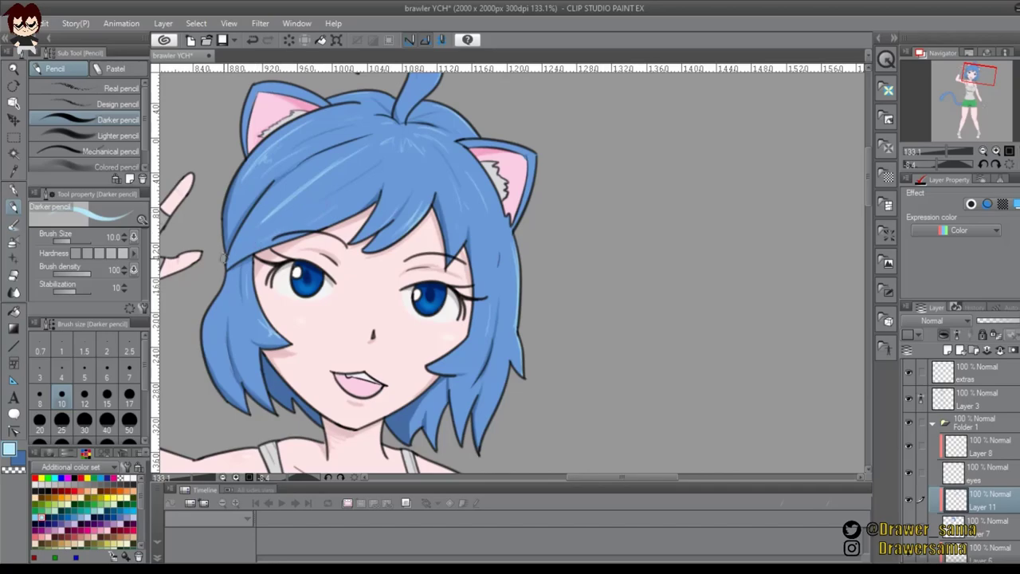
{"action": "key", "text": "e"}
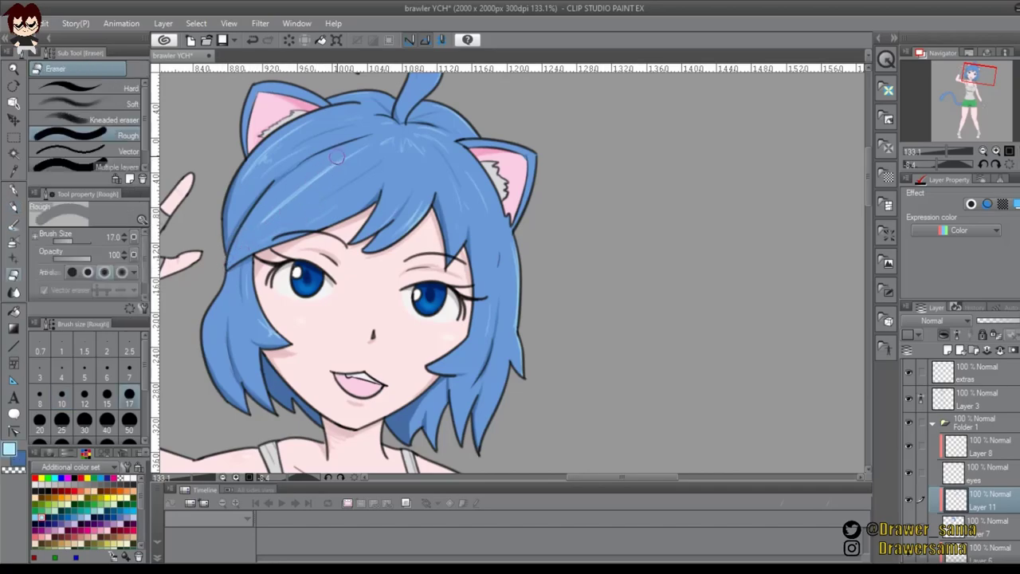
{"action": "key", "text": "p"}
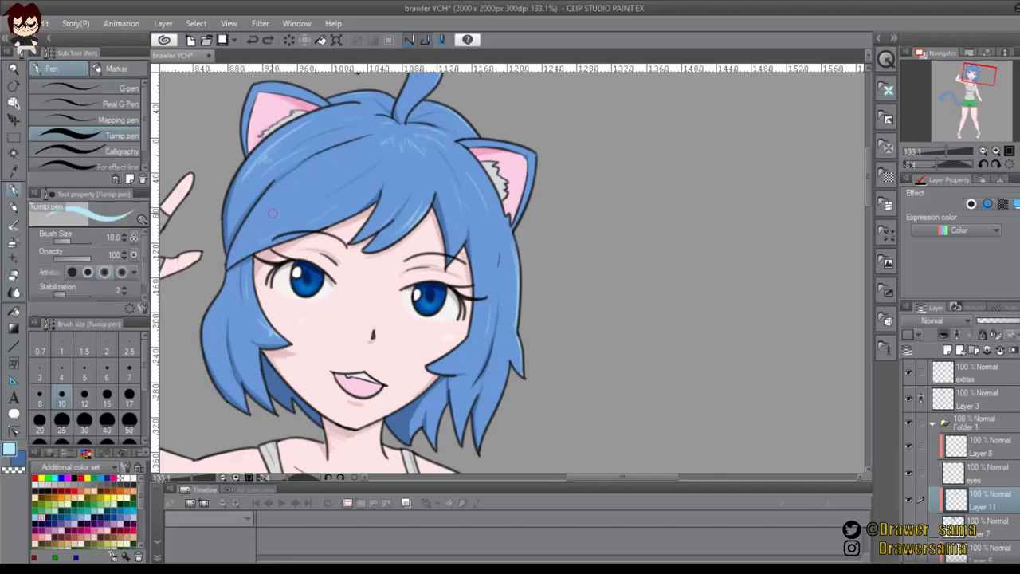
{"action": "key", "text": "p"}
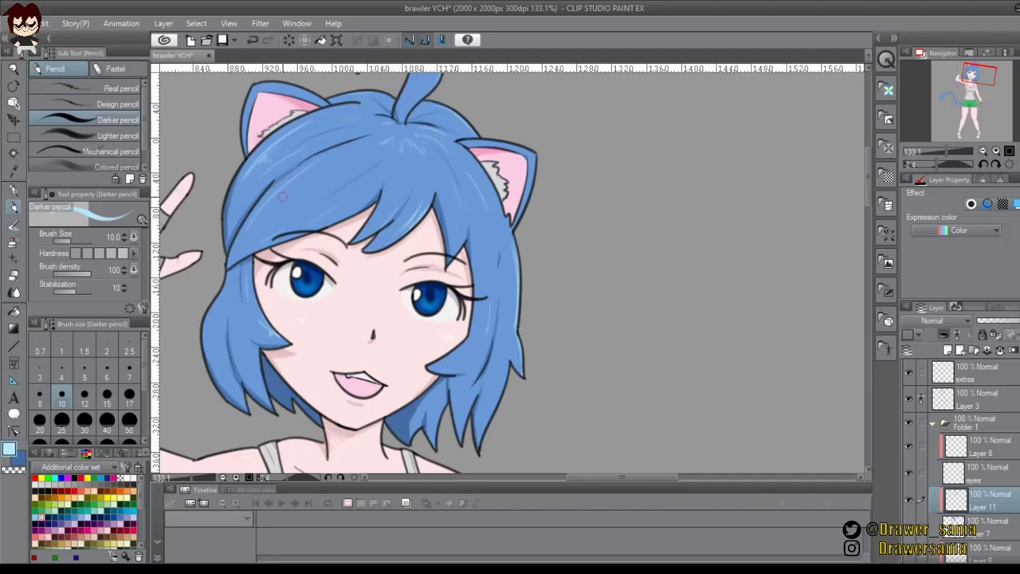
{"action": "left_click_drag", "start_coordinate": [336, 176], "coordinate": [324, 187]}
{"action": "left_click_drag", "start_coordinate": [300, 221], "coordinate": [319, 197]}
{"action": "key", "text": "x"}
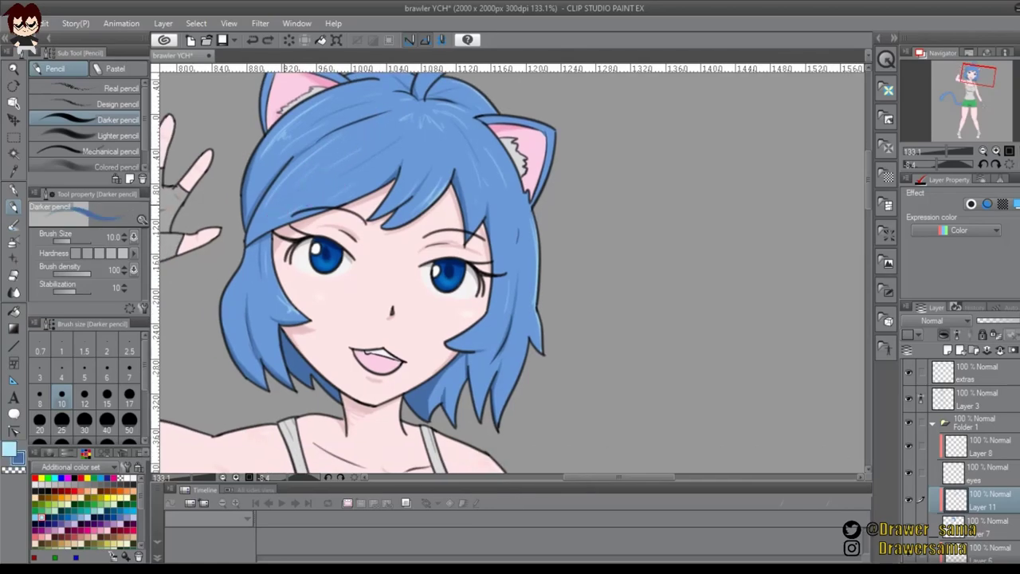
Draw pale blue highlights on the tail's tip and along its upper edge, undoing the unwanted stroke
{"action": "key", "text": "x"}
{"action": "left_click_drag", "start_coordinate": [374, 386], "coordinate": [467, 149]}
{"action": "left_click_drag", "start_coordinate": [271, 422], "coordinate": [643, 117]}
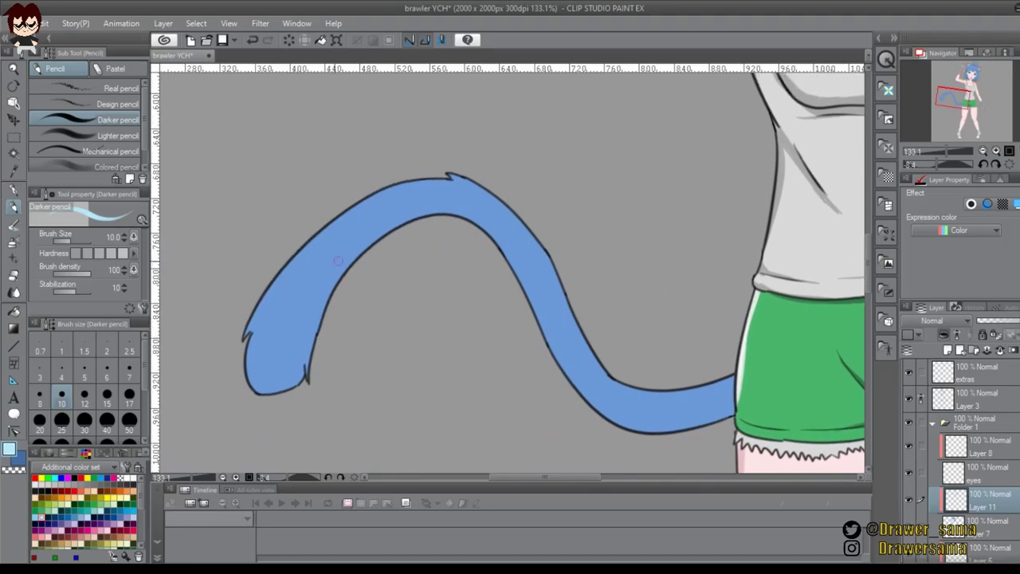
{"action": "left_click_drag", "start_coordinate": [263, 317], "coordinate": [266, 367]}
{"action": "left_click_drag", "start_coordinate": [510, 213], "coordinate": [469, 182]}
{"action": "left_click_drag", "start_coordinate": [566, 306], "coordinate": [542, 249]}
{"action": "key", "text": "ctrl+z"}
Shade the tail's underside in darker blue from the hip to the tip, undoing unwanted strokes
{"action": "left_click_drag", "start_coordinate": [606, 267], "coordinate": [540, 195]}
{"action": "key", "text": "x"}
{"action": "mouse_move", "coordinate": [669, 329]}
{"action": "left_mouse_down"}
{"action": "mouse_move", "coordinate": [617, 354]}
{"action": "mouse_move", "coordinate": [558, 354]}
{"action": "left_mouse_up"}
{"action": "left_click_drag", "start_coordinate": [635, 349], "coordinate": [579, 356]}
{"action": "key", "text": "ctrl+z"}
{"action": "mouse_move", "coordinate": [514, 324]}
{"action": "left_mouse_down"}
{"action": "mouse_move", "coordinate": [594, 356]}
{"action": "mouse_move", "coordinate": [627, 348]}
{"action": "left_mouse_up"}
{"action": "key", "text": "ctrl+z"}
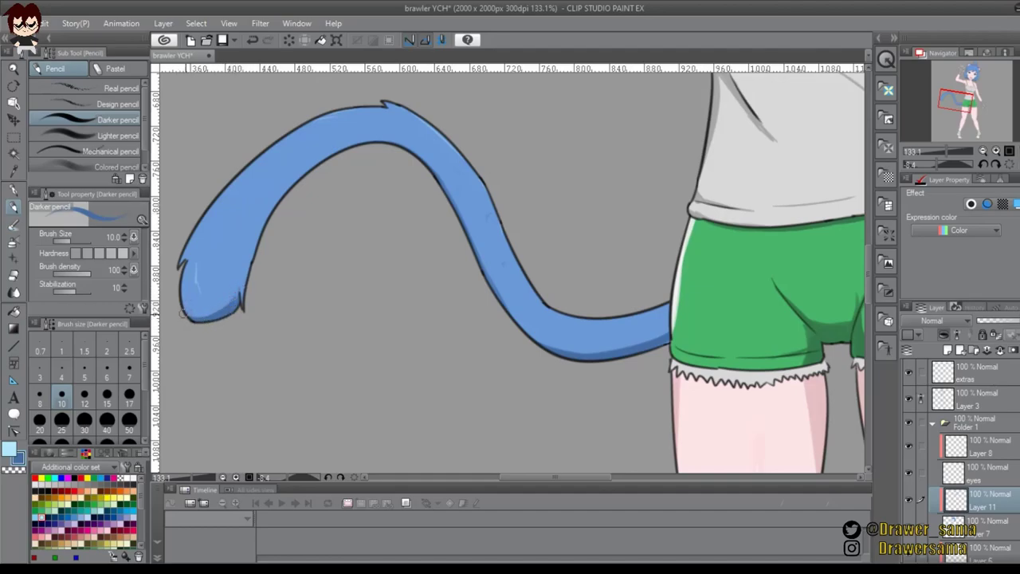
{"action": "mouse_move", "coordinate": [246, 274]}
{"action": "left_mouse_down"}
{"action": "mouse_move", "coordinate": [312, 170]}
{"action": "mouse_move", "coordinate": [290, 199]}
{"action": "mouse_move", "coordinate": [332, 153]}
{"action": "left_mouse_up"}
{"action": "key", "text": "ctrl+z"}
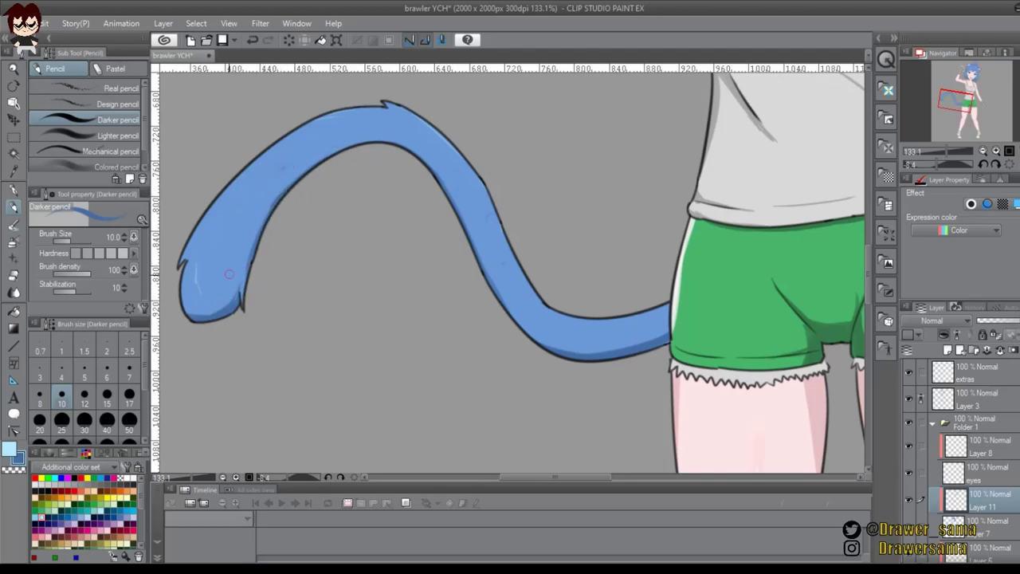
{"action": "key", "text": "e"}
{"action": "key", "text": "p"}
Add pale blue highlights along the outer curve near the tail's tip, redrawing and erasing excess strokes
{"action": "key", "text": "x"}
{"action": "key", "text": "ctrl+z"}
{"action": "mouse_move", "coordinate": [339, 114]}
{"action": "left_mouse_down"}
{"action": "mouse_move", "coordinate": [293, 134]}
{"action": "mouse_move", "coordinate": [221, 203]}
{"action": "left_mouse_up"}
{"action": "key", "text": "ctrl+z"}
{"action": "left_click_drag", "start_coordinate": [267, 152], "coordinate": [221, 204]}
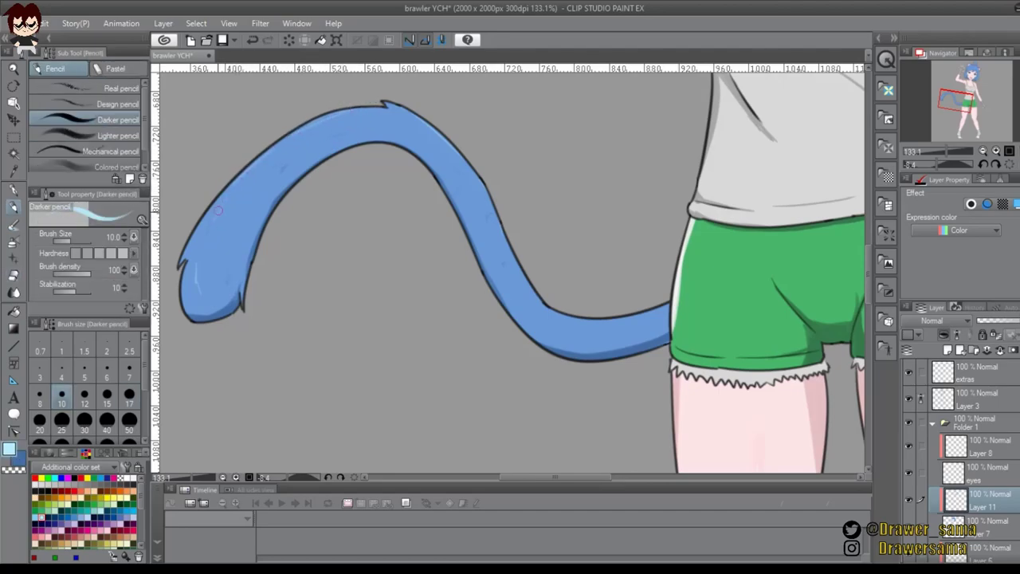
{"action": "key", "text": "e"}
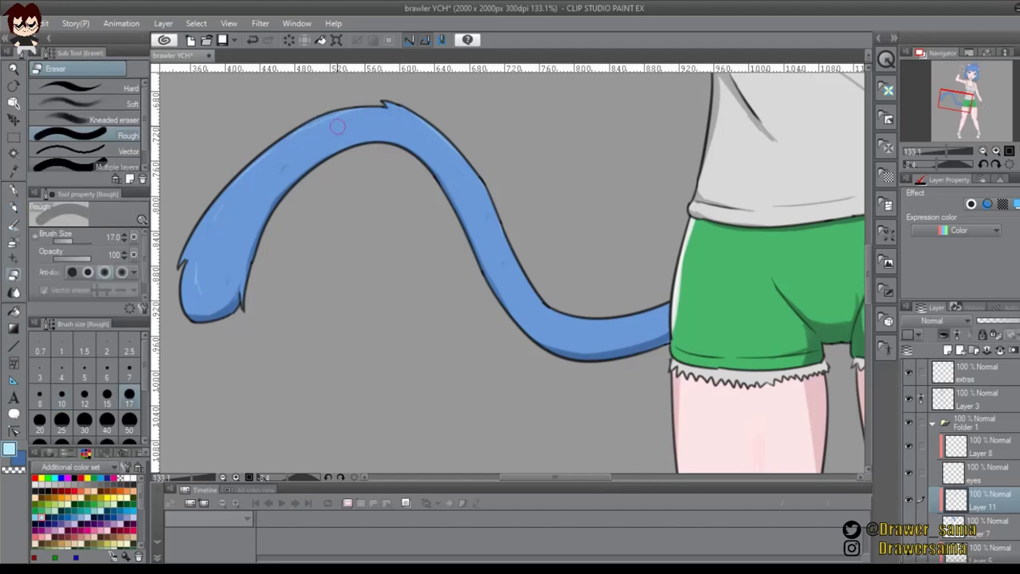
{"action": "key", "text": "p"}
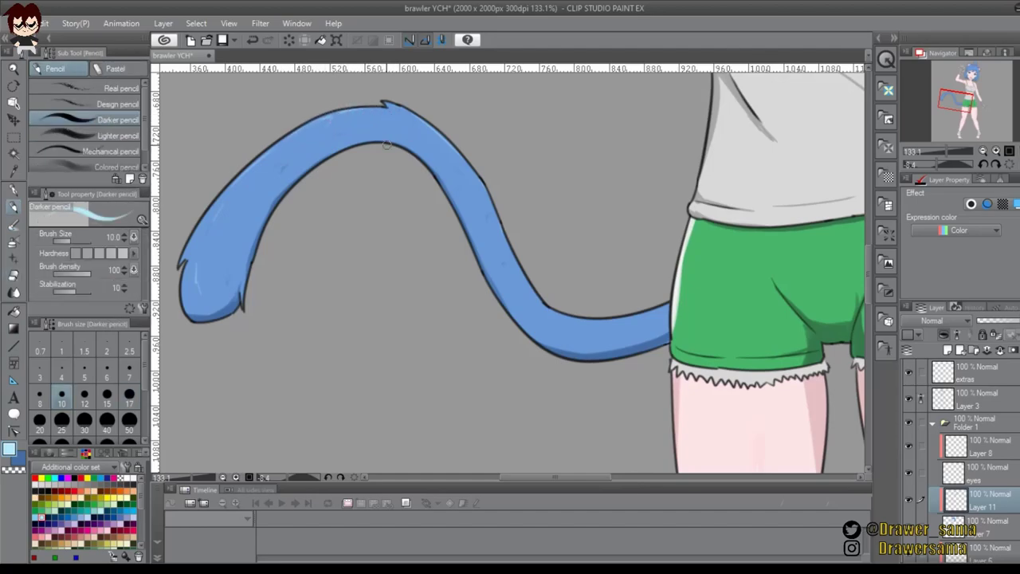
Sample the blue at the left cat ear to touch up the ears, and save the drawing
{"action": "scroll", "coordinate": [538, 196], "scroll_direction": "down", "scroll_amount": 8}
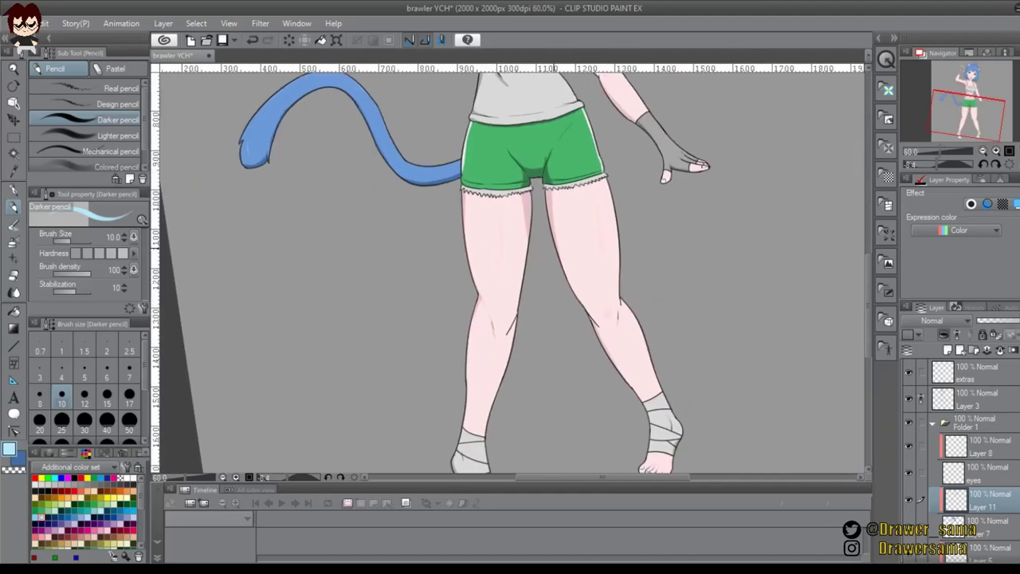
{"action": "left_click_drag", "start_coordinate": [566, 84], "coordinate": [510, 375]}
{"action": "scroll", "coordinate": [510, 320], "scroll_direction": "down", "scroll_amount": 4}
{"action": "scroll", "coordinate": [525, 195], "scroll_direction": "up", "scroll_amount": 8}
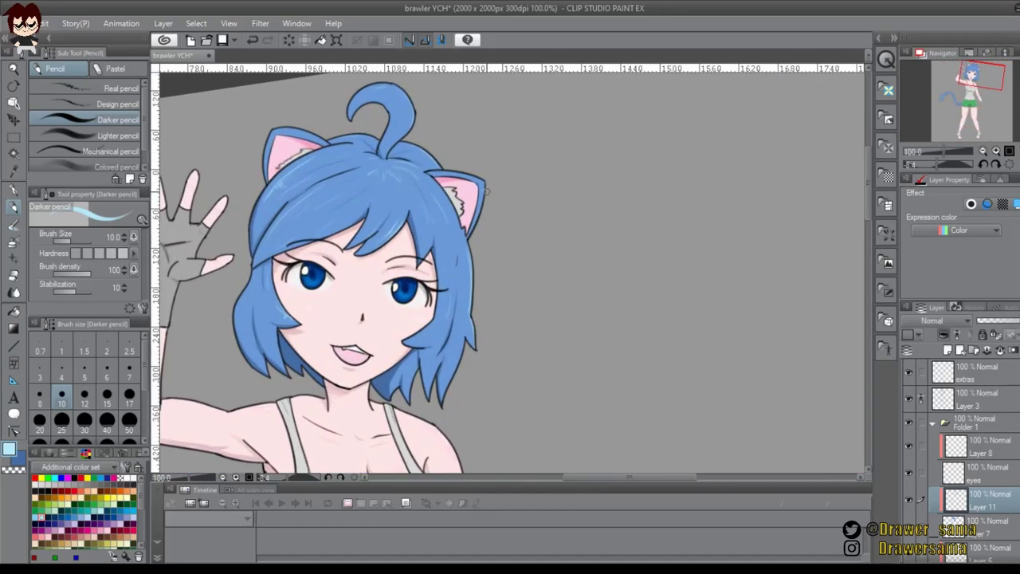
{"action": "left_click", "coordinate": [261, 169], "text": "alt"}
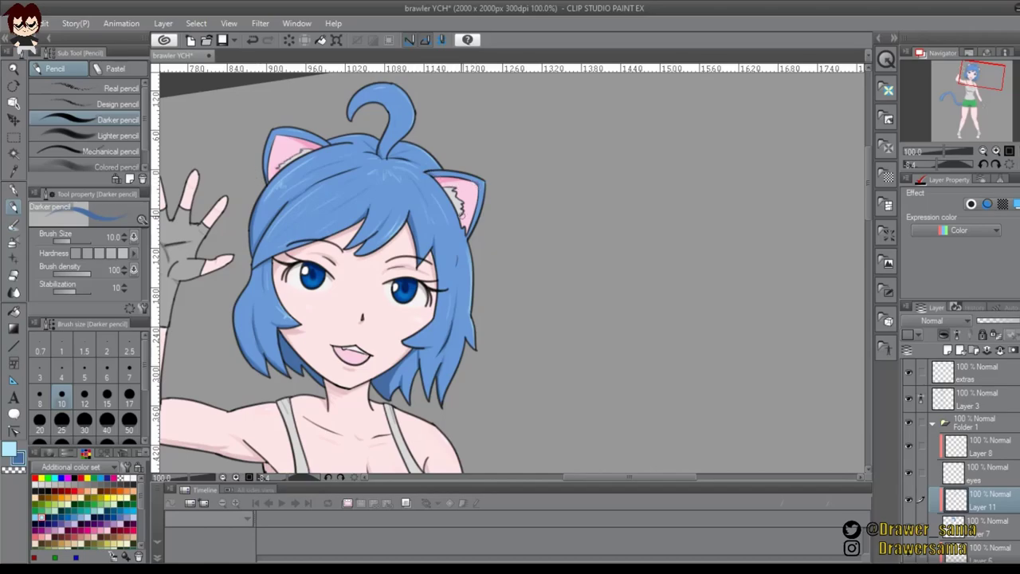
{"action": "scroll", "coordinate": [548, 248], "scroll_direction": "up", "scroll_amount": 1}
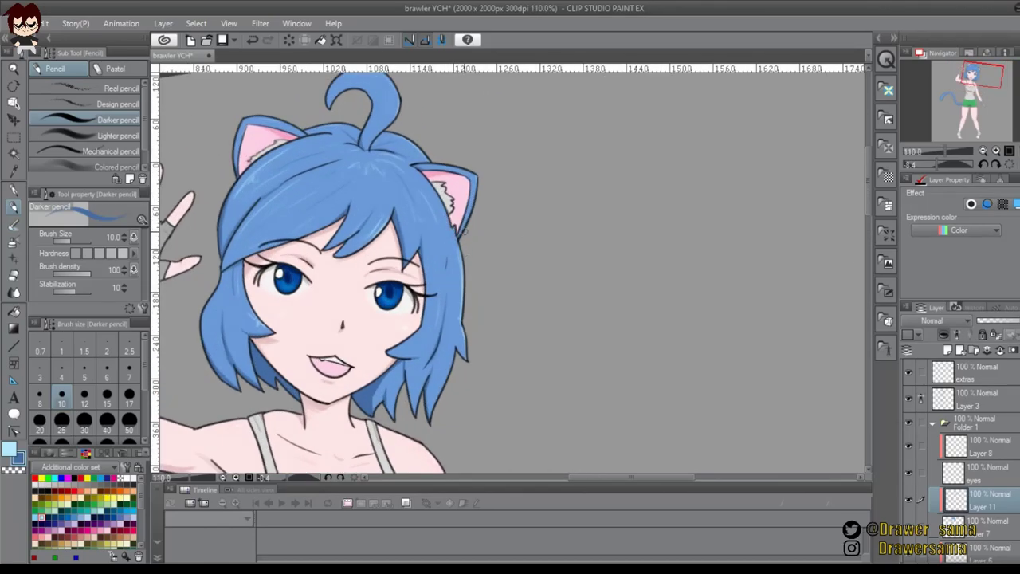
{"action": "scroll", "coordinate": [462, 231], "scroll_direction": "down", "scroll_amount": 5}
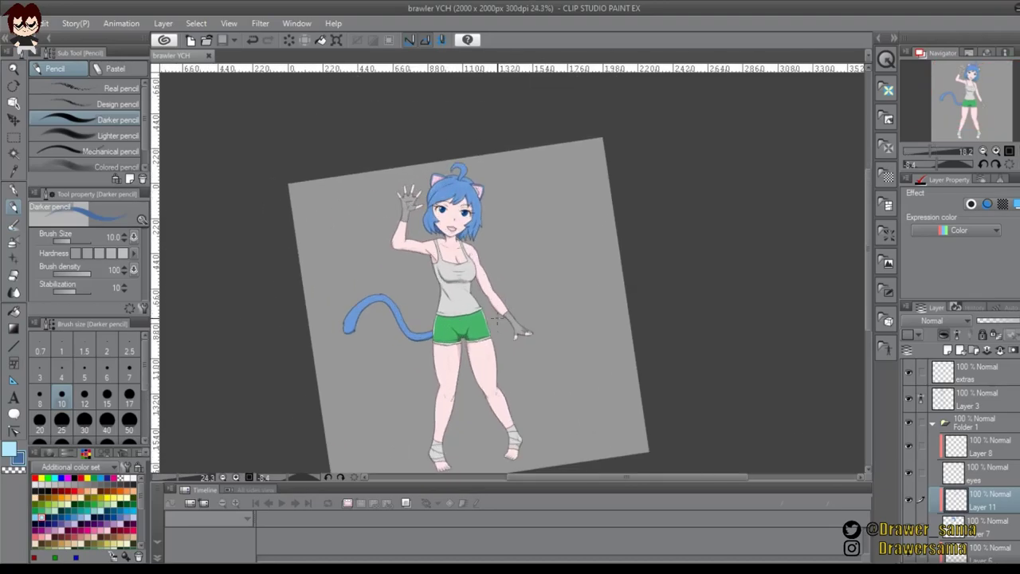
{"action": "scroll", "coordinate": [961, 494], "scroll_direction": "down", "scroll_amount": 3}
Hide the grey background layer, collapse Folder 1 and select the layer directly beneath it
{"action": "left_click", "coordinate": [909, 549]}
{"action": "scroll", "coordinate": [960, 510], "scroll_direction": "up", "scroll_amount": 1}
{"action": "scroll", "coordinate": [960, 510], "scroll_direction": "down", "scroll_amount": 1}
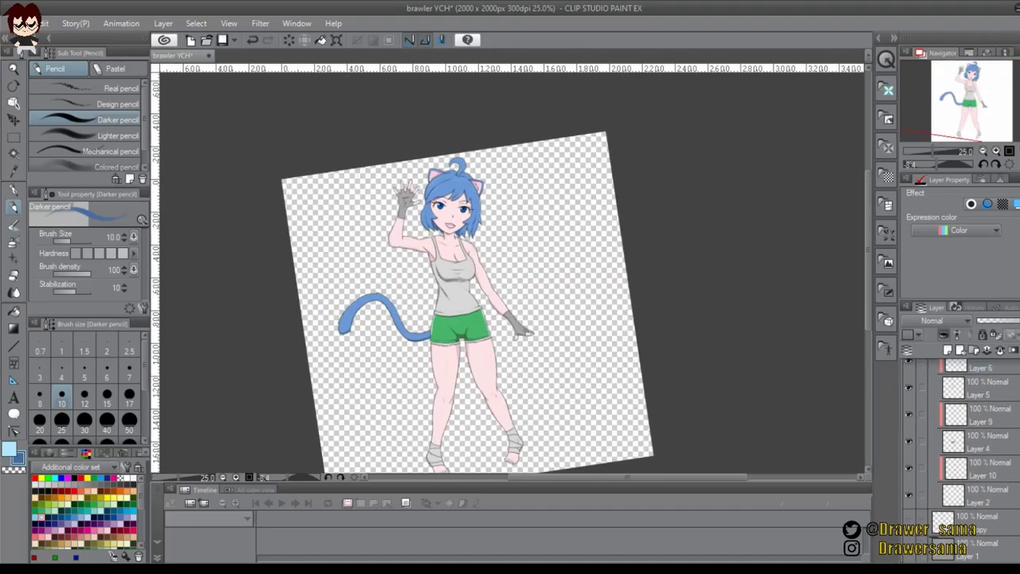
{"action": "left_click", "coordinate": [976, 523]}
{"action": "left_click", "coordinate": [976, 550], "text": "ctrl"}
{"action": "scroll", "coordinate": [972, 478], "scroll_direction": "up", "scroll_amount": 3}
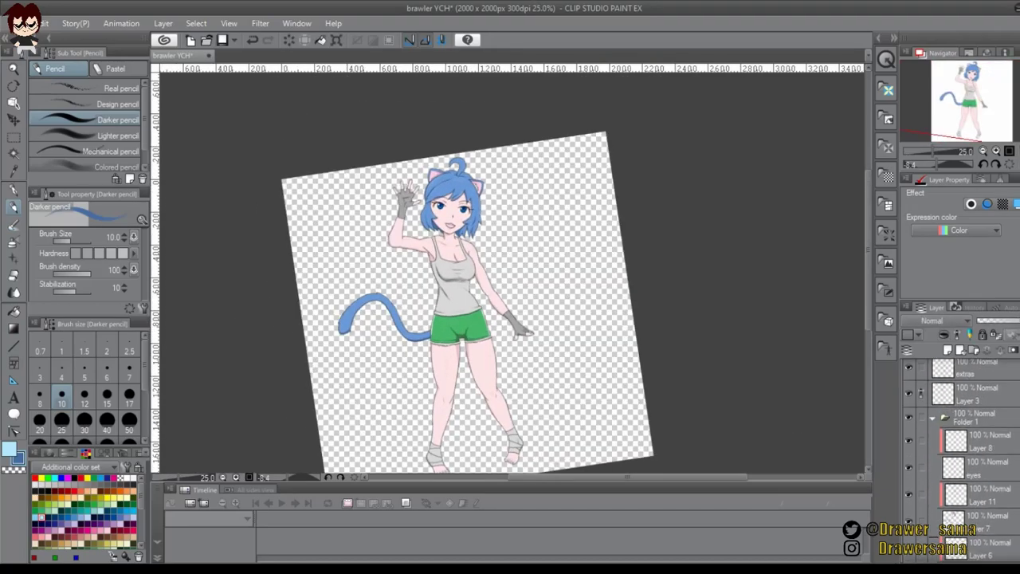
{"action": "left_click", "coordinate": [973, 422]}
{"action": "left_click", "coordinate": [933, 423]}
{"action": "left_click", "coordinate": [982, 446]}
Bring the starburst from the comic templates effects1 file into the brawler YCH drawing beneath Folder 1 and scale it down
{"action": "left_click_drag", "start_coordinate": [467, 318], "coordinate": [456, 272]}
{"action": "left_click_drag", "start_coordinate": [939, 164], "coordinate": [938, 164]}
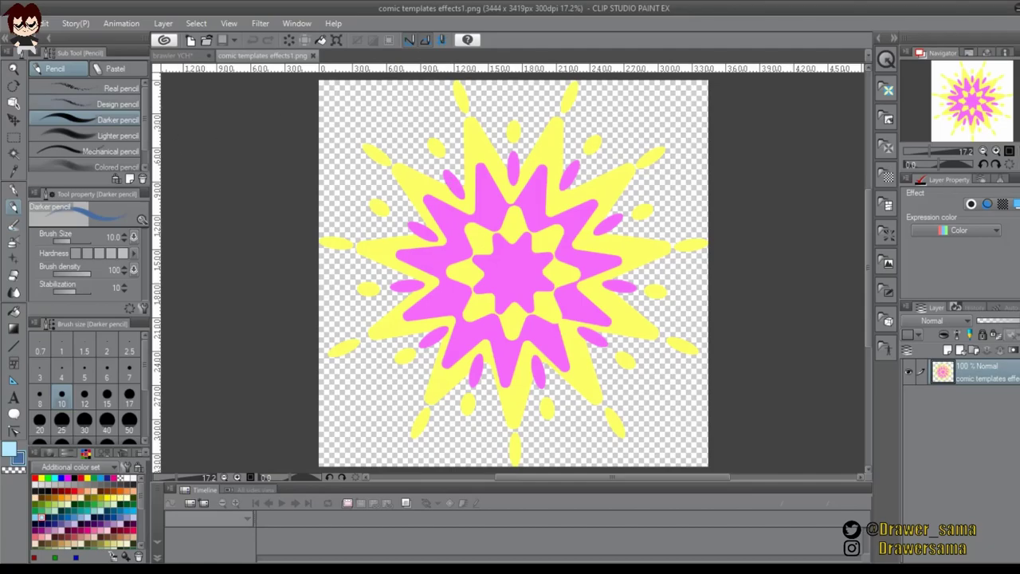
{"action": "key", "text": "m"}
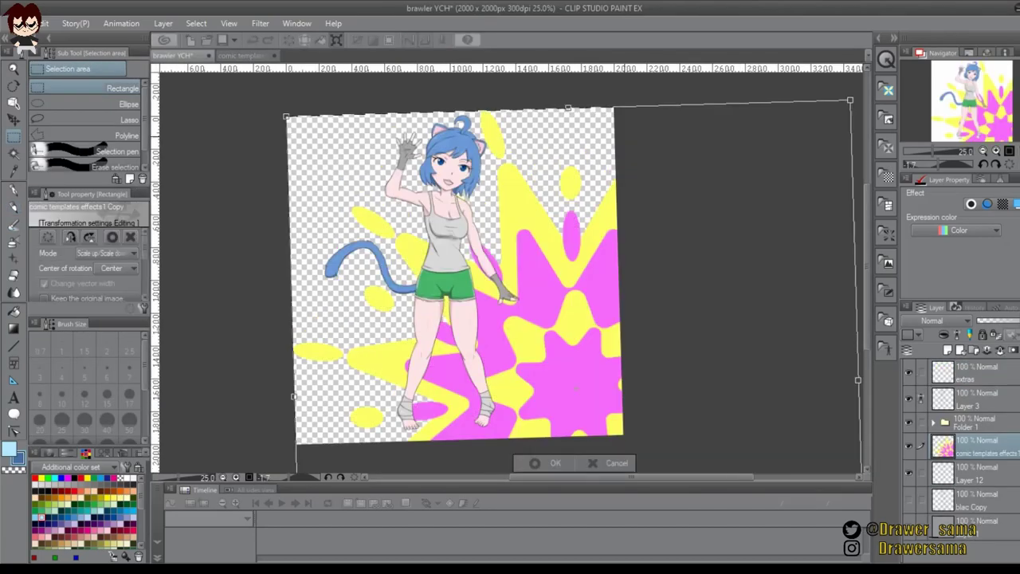
{"action": "left_click_drag", "start_coordinate": [850, 100], "coordinate": [540, 430]}
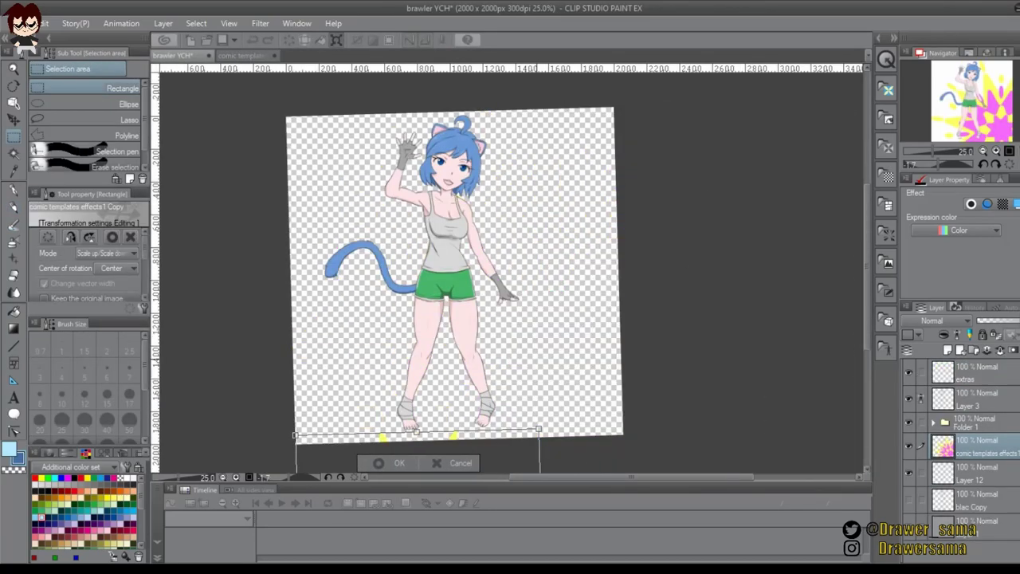
Move the starburst behind the cat-girl's upper body, fine-tune its size, tilt it slightly clockwise and apply the transformation
{"action": "left_click_drag", "start_coordinate": [426, 456], "coordinate": [455, 177]}
{"action": "left_click_drag", "start_coordinate": [599, 335], "coordinate": [612, 274]}
{"action": "left_click_drag", "start_coordinate": [505, 215], "coordinate": [499, 196]}
{"action": "left_click_drag", "start_coordinate": [594, 191], "coordinate": [603, 233]}
{"action": "left_click_drag", "start_coordinate": [510, 199], "coordinate": [514, 203]}
{"action": "left_click_drag", "start_coordinate": [567, 121], "coordinate": [581, 109]}
{"action": "left_click_drag", "start_coordinate": [603, 227], "coordinate": [606, 244]}
{"action": "left_click_drag", "start_coordinate": [510, 203], "coordinate": [514, 212]}
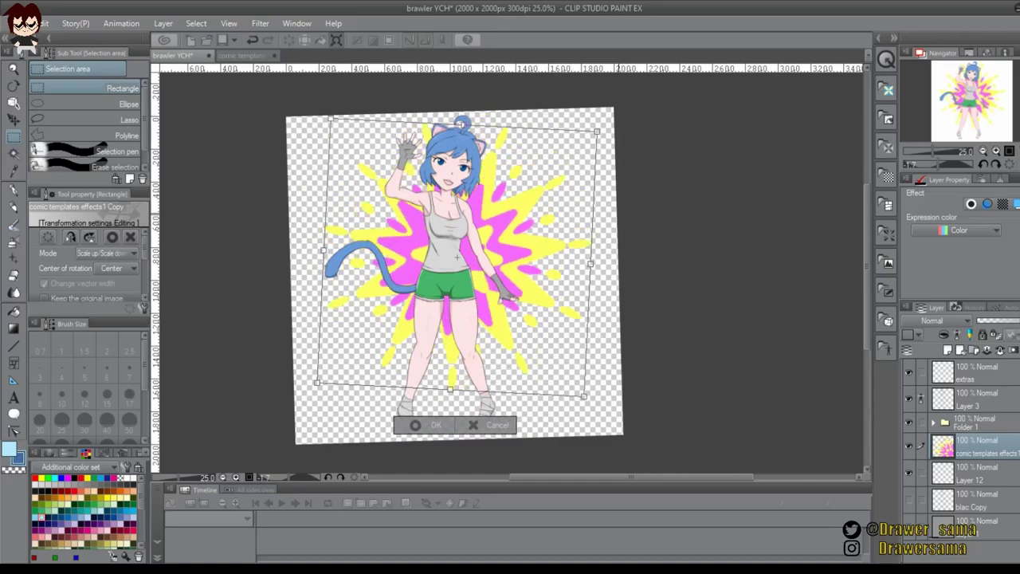
{"action": "key", "text": "Return"}
{"action": "left_click_drag", "start_coordinate": [938, 165], "coordinate": [938, 165]}
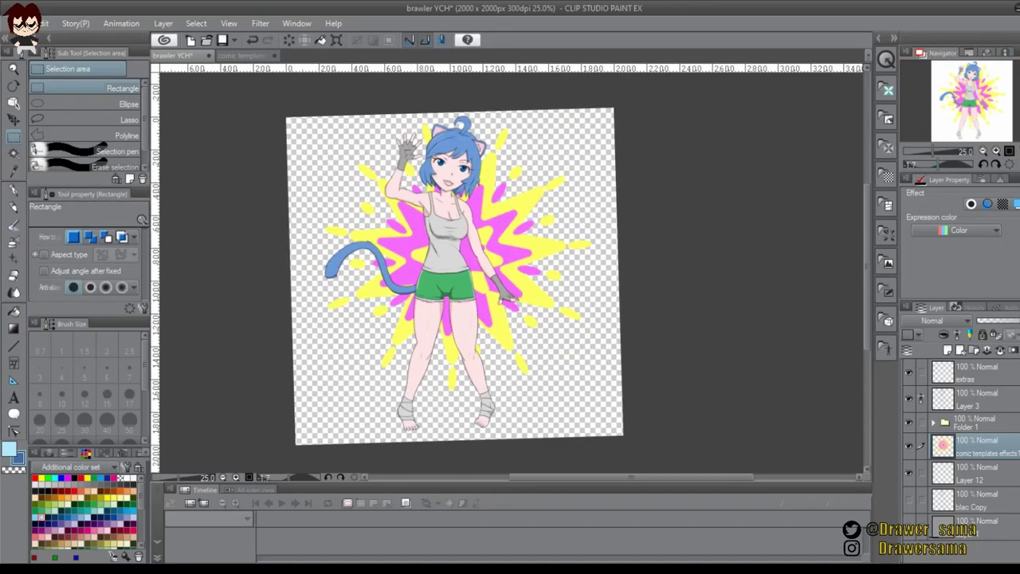
Fill Layer 12 with white as the backdrop, with the fill referring only to the editing layer
{"action": "left_click", "coordinate": [970, 474]}
{"action": "key", "text": "g"}
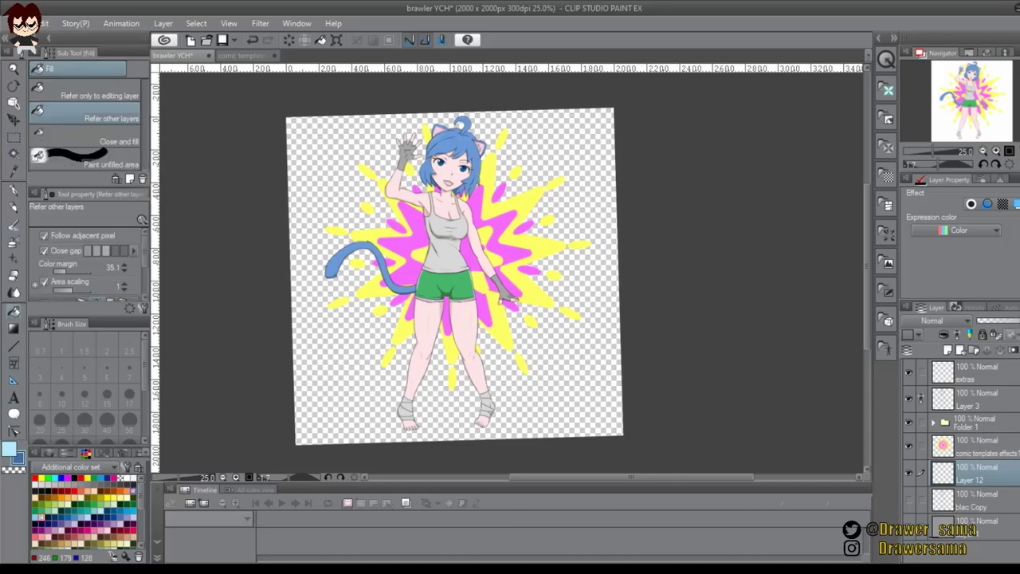
{"action": "left_click", "coordinate": [96, 94]}
{"action": "left_click", "coordinate": [317, 131]}
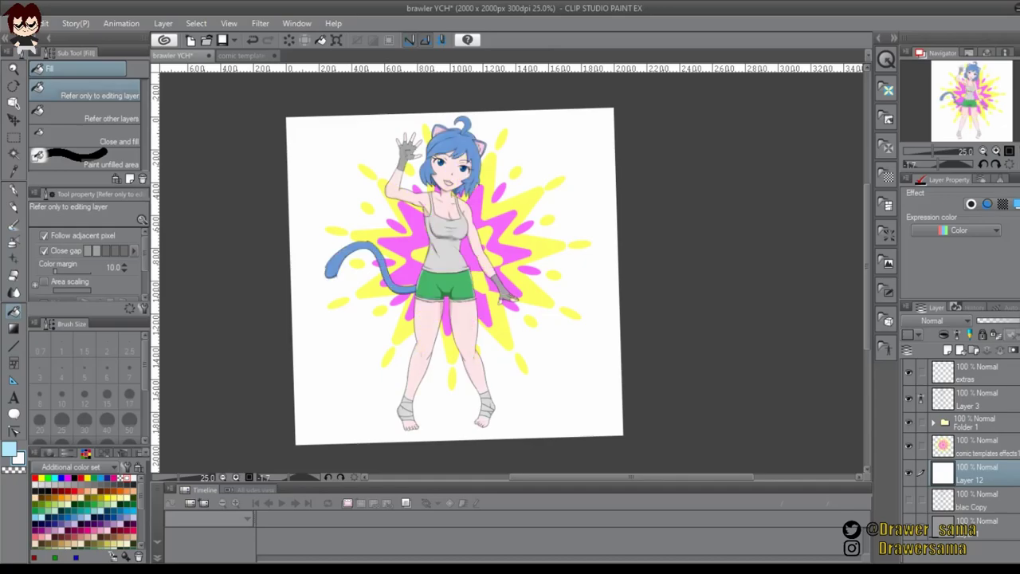
Paint a light grey ground shadow beneath the feet on Layer 12 with an enlarged Colored pencil
{"action": "key", "text": "p"}
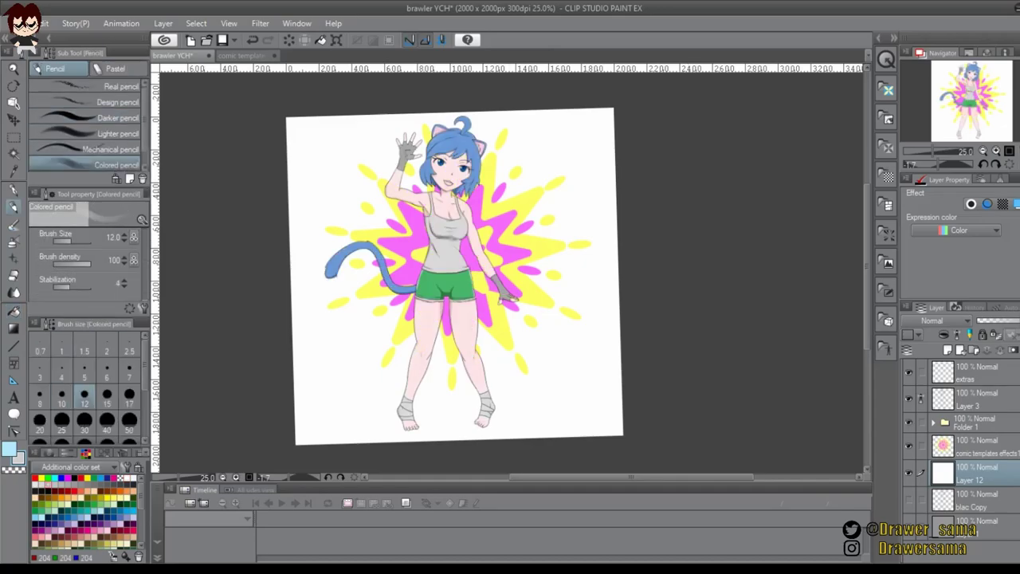
{"action": "key", "text": "bracketright"}
{"action": "key", "text": "bracketright"}
{"action": "key", "text": "bracketright"}
{"action": "key", "text": "bracketright"}
{"action": "key", "text": "bracketright"}
{"action": "key", "text": "bracketright"}
{"action": "key", "text": "bracketright"}
{"action": "key", "text": "bracketright"}
{"action": "key", "text": "bracketright"}
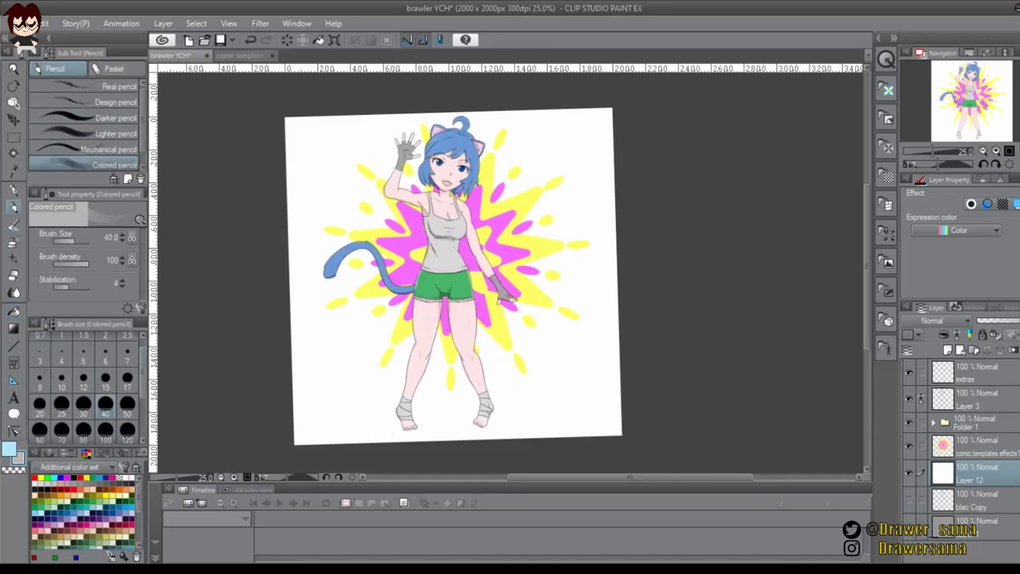
{"action": "mouse_move", "coordinate": [420, 416]}
{"action": "left_mouse_down"}
{"action": "mouse_move", "coordinate": [380, 426]}
{"action": "mouse_move", "coordinate": [471, 419]}
{"action": "mouse_move", "coordinate": [380, 423]}
{"action": "mouse_move", "coordinate": [432, 424]}
{"action": "left_mouse_up"}
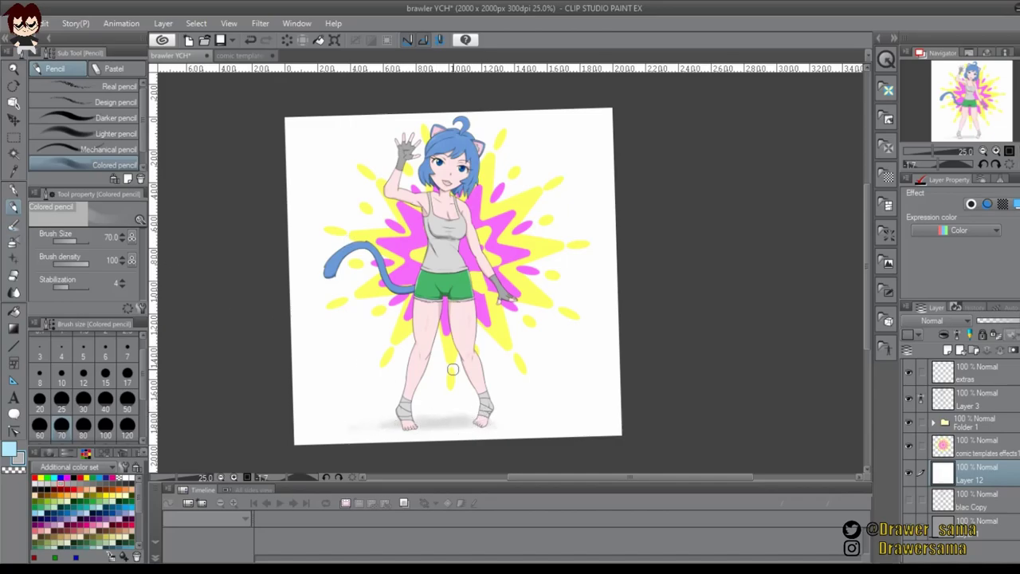
Soften the grey ground shadow around the feet with the Emphasizing texture watercolor brush at size 60
{"action": "scroll", "coordinate": [453, 369], "scroll_direction": "up", "scroll_amount": 2}
{"action": "key", "text": "b"}
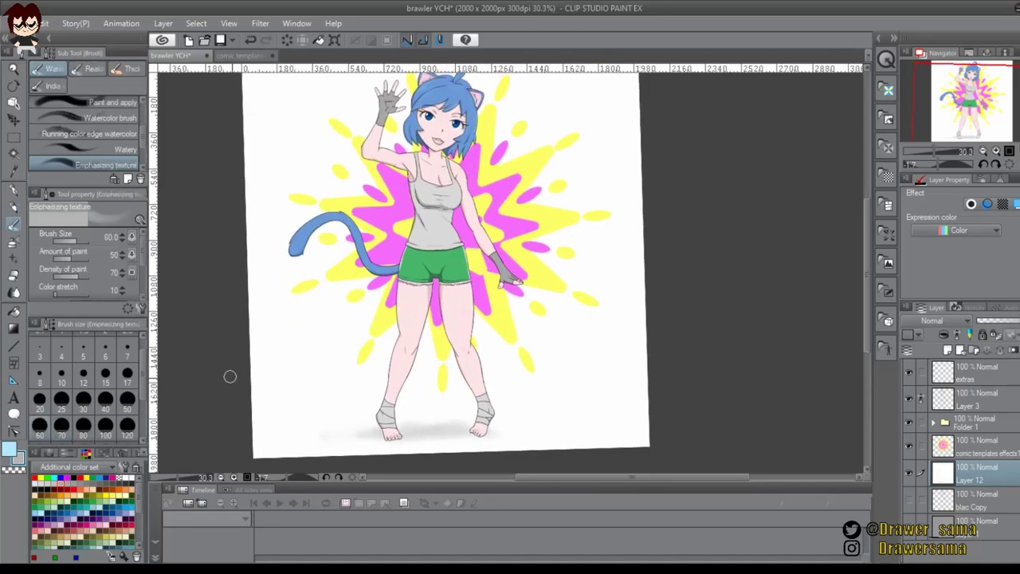
{"action": "left_click_drag", "start_coordinate": [391, 423], "coordinate": [397, 426]}
{"action": "scroll", "coordinate": [463, 443], "scroll_direction": "down", "scroll_amount": 2}
{"action": "scroll", "coordinate": [483, 376], "scroll_direction": "up", "scroll_amount": 1}
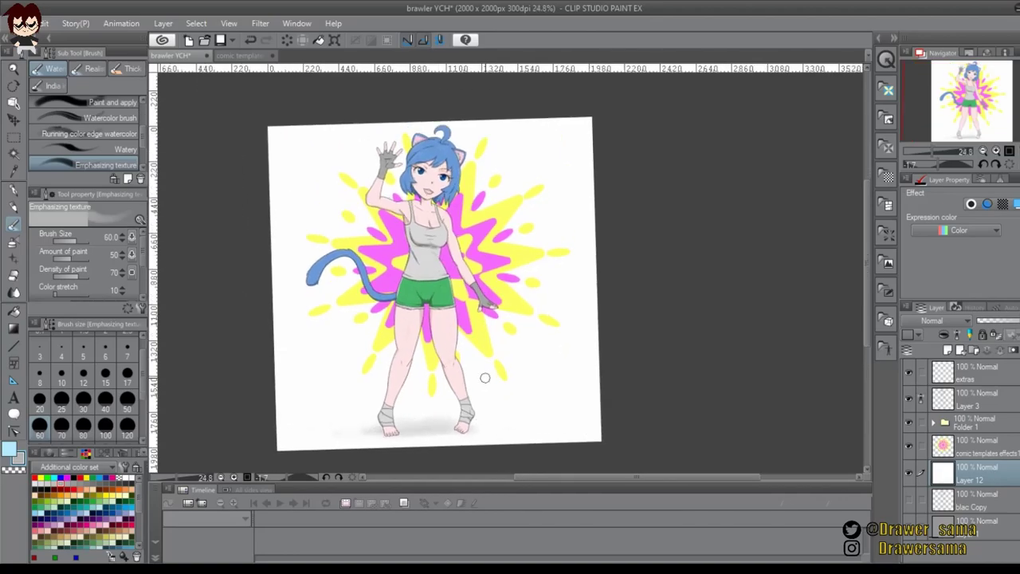
Draw five small light yellow arcs around the starburst with the Turnip pen at size 30
{"action": "key", "text": "p"}
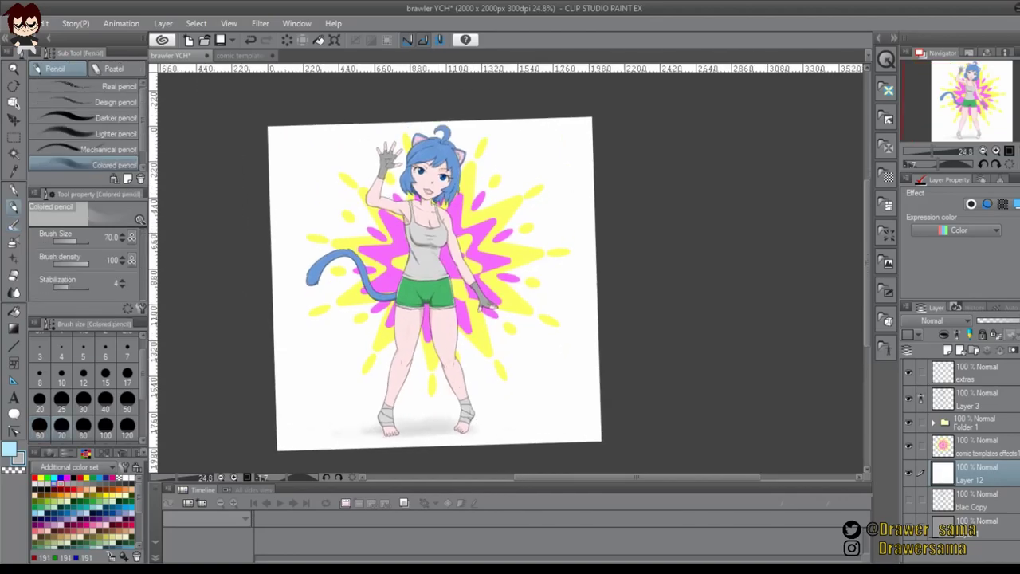
{"action": "scroll", "coordinate": [80, 467], "scroll_direction": "down", "scroll_amount": 1}
{"action": "left_click", "coordinate": [80, 478]}
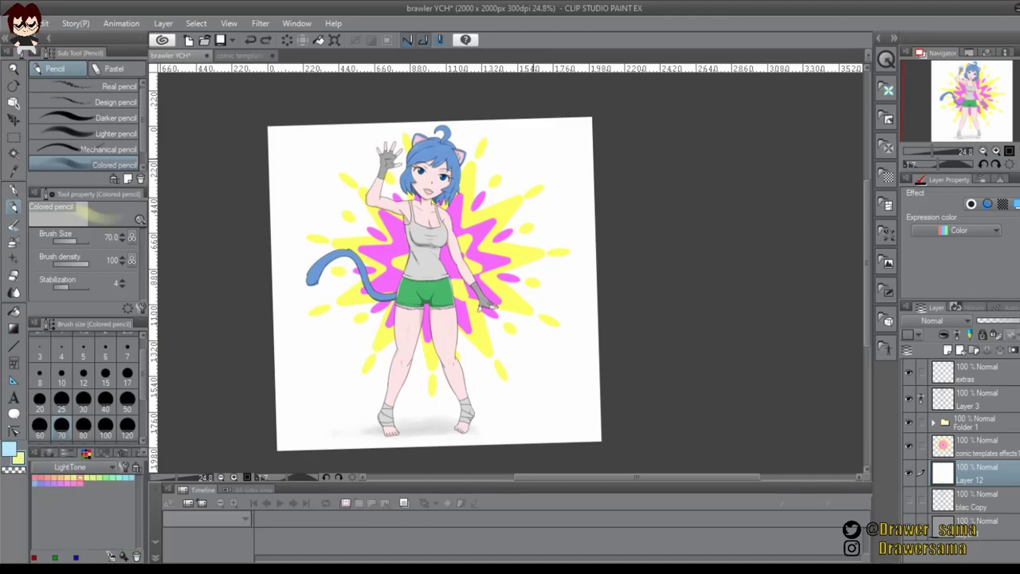
{"action": "key", "text": "p"}
{"action": "left_click", "coordinate": [83, 401]}
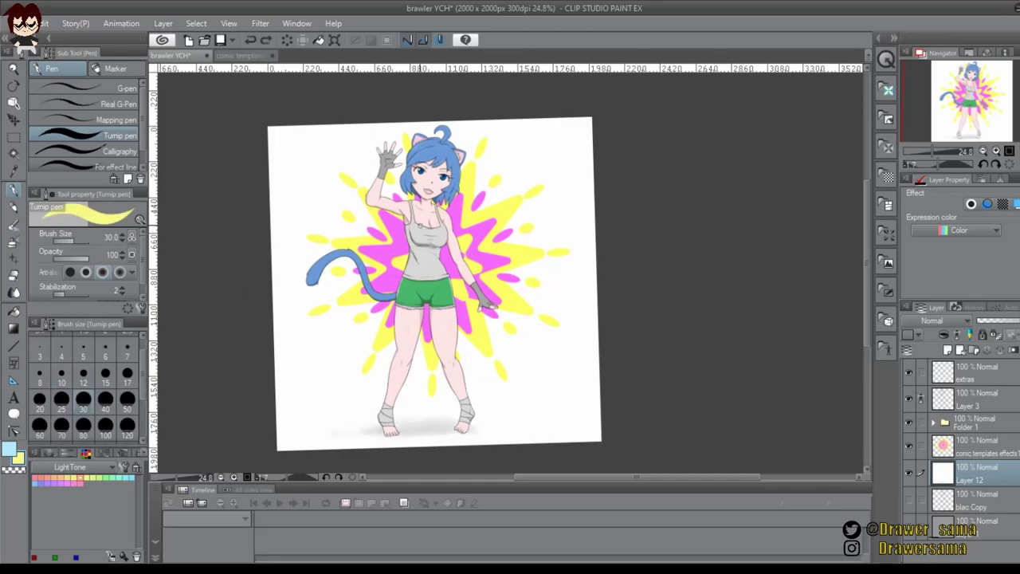
{"action": "scroll", "coordinate": [443, 133], "scroll_direction": "up", "scroll_amount": 1}
{"action": "left_click_drag", "start_coordinate": [313, 159], "coordinate": [336, 154]}
{"action": "left_click_drag", "start_coordinate": [279, 207], "coordinate": [271, 227]}
{"action": "left_click_drag", "start_coordinate": [242, 356], "coordinate": [233, 385]}
{"action": "left_click_drag", "start_coordinate": [318, 414], "coordinate": [313, 438]}
{"action": "left_click_drag", "start_coordinate": [570, 416], "coordinate": [575, 443]}
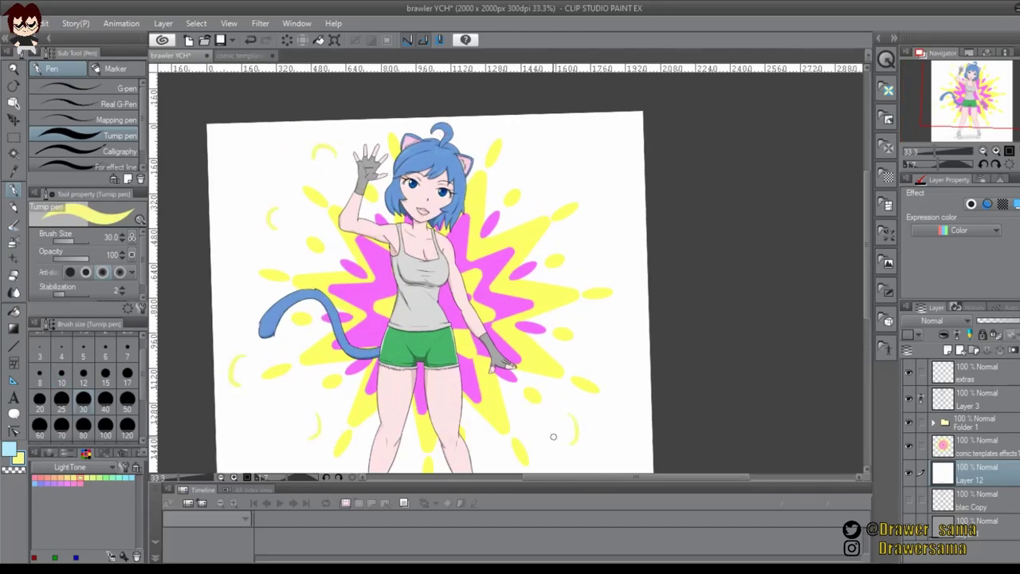
Sample the starburst's pink and draw a small heart beside the cat ear on the side away from the raised hand
{"action": "key", "text": "x"}
{"action": "left_click", "coordinate": [476, 260], "text": "alt"}
{"action": "scroll", "coordinate": [554, 152], "scroll_direction": "up", "scroll_amount": 3}
{"action": "key", "text": "ctrl+z"}
{"action": "left_click_drag", "start_coordinate": [472, 183], "coordinate": [476, 192]}
{"action": "left_click_drag", "start_coordinate": [481, 183], "coordinate": [471, 197]}
Draw a matching pink heart beside the raised hand with the Turnip pen at size 25, undoing unwanted strokes
{"action": "left_click_drag", "start_coordinate": [229, 198], "coordinate": [234, 206]}
{"action": "key", "text": "bracketleft"}
{"action": "key", "text": "ctrl+z"}
{"action": "key", "text": "ctrl+z"}
{"action": "key", "text": "ctrl+z"}
{"action": "key", "text": "ctrl+z"}
{"action": "left_click_drag", "start_coordinate": [230, 198], "coordinate": [229, 195]}
{"action": "key", "text": "ctrl+z"}
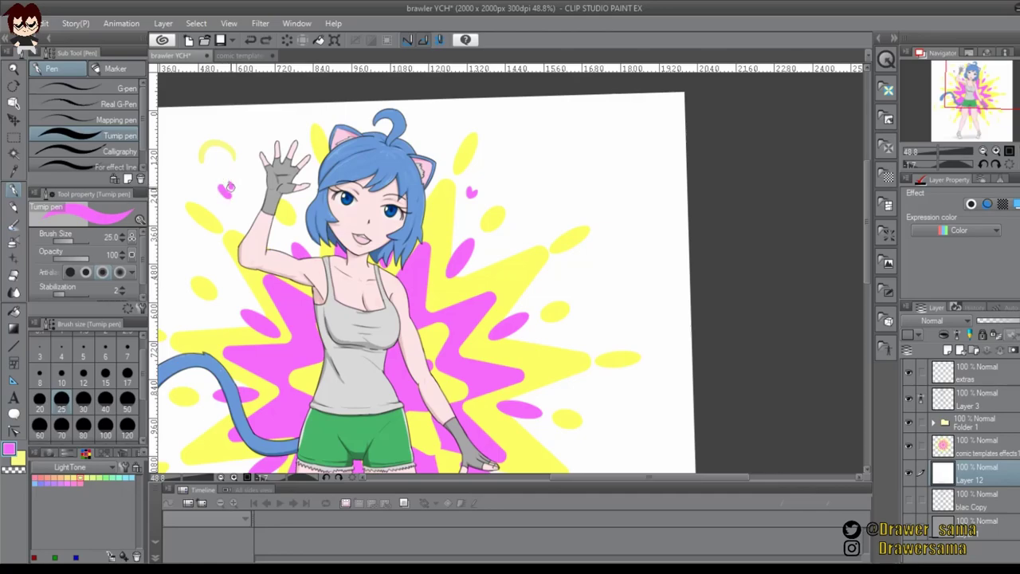
Check the whole composition and save the drawing
{"action": "scroll", "coordinate": [306, 177], "scroll_direction": "down", "scroll_amount": 7}
{"action": "scroll", "coordinate": [423, 355], "scroll_direction": "up", "scroll_amount": 1}
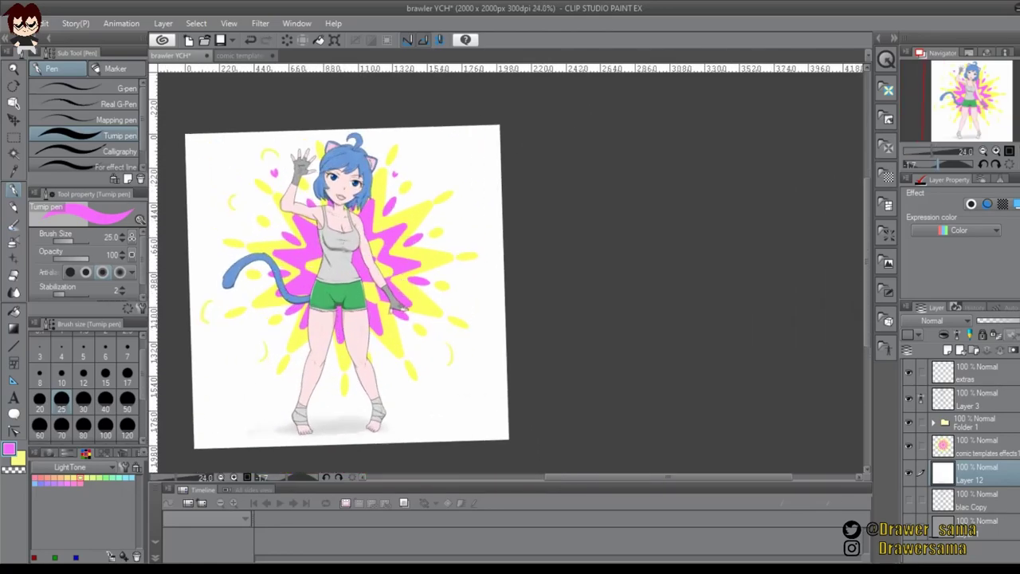
{"action": "left_click_drag", "start_coordinate": [480, 291], "coordinate": [534, 286]}
{"action": "key", "text": "ctrl+s"}
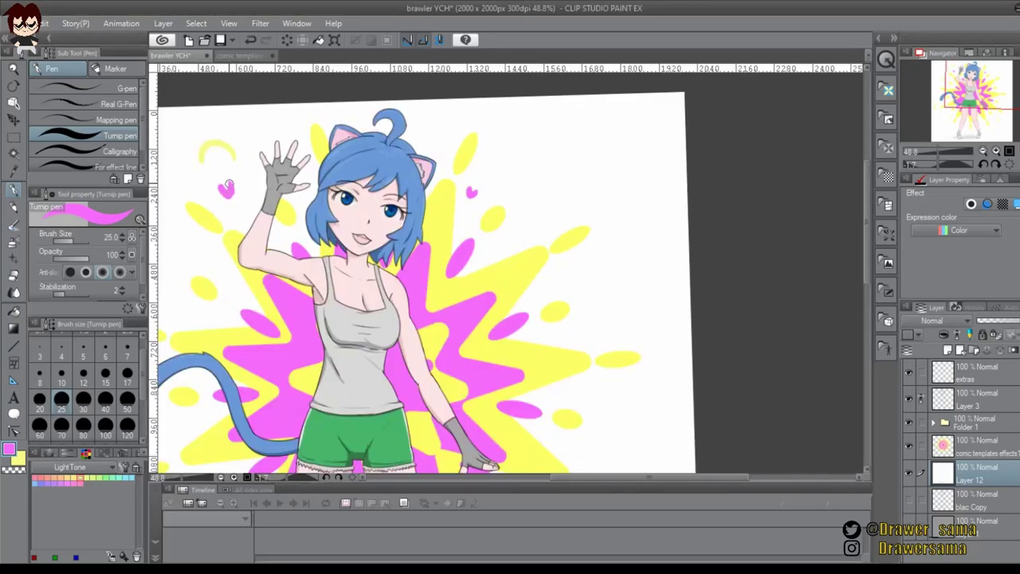
{"action": "scroll", "coordinate": [303, 179], "scroll_direction": "down", "scroll_amount": 3}
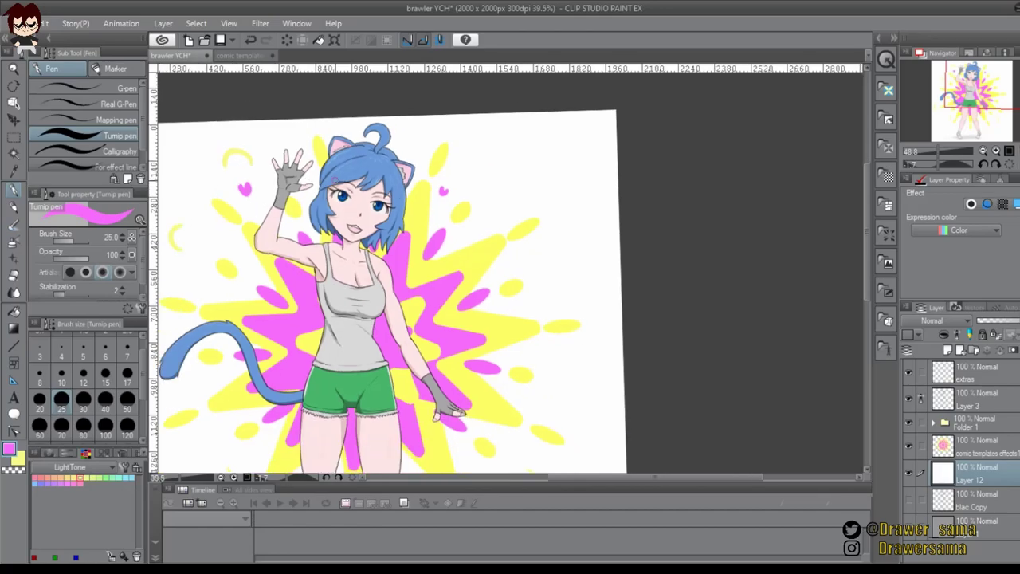
{"action": "scroll", "coordinate": [339, 239], "scroll_direction": "down", "scroll_amount": 2}
{"action": "scroll", "coordinate": [344, 247], "scroll_direction": "up", "scroll_amount": 3}
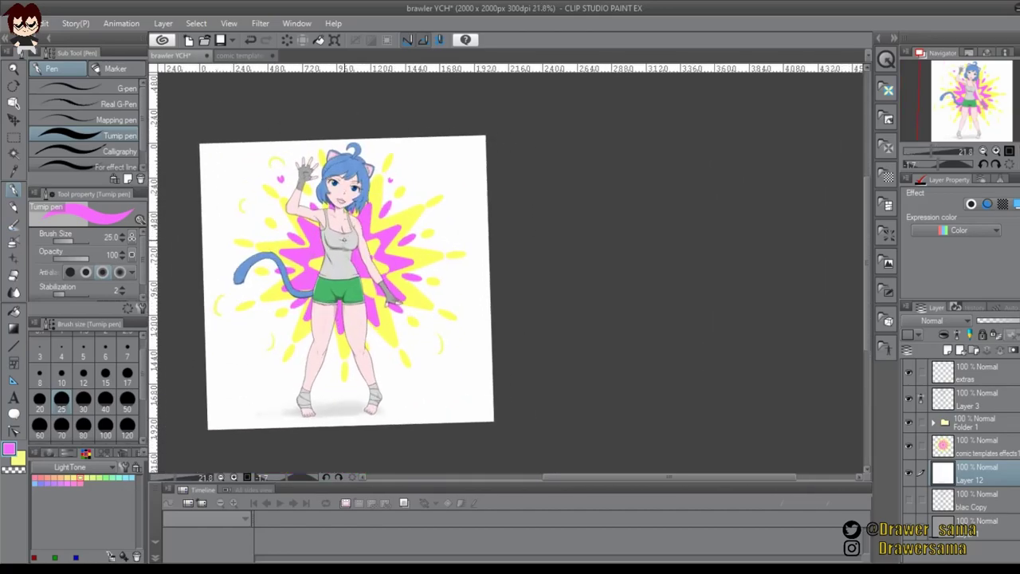
{"action": "left_click_drag", "start_coordinate": [343, 248], "coordinate": [400, 240]}
{"action": "key", "text": "ctrl+s"}
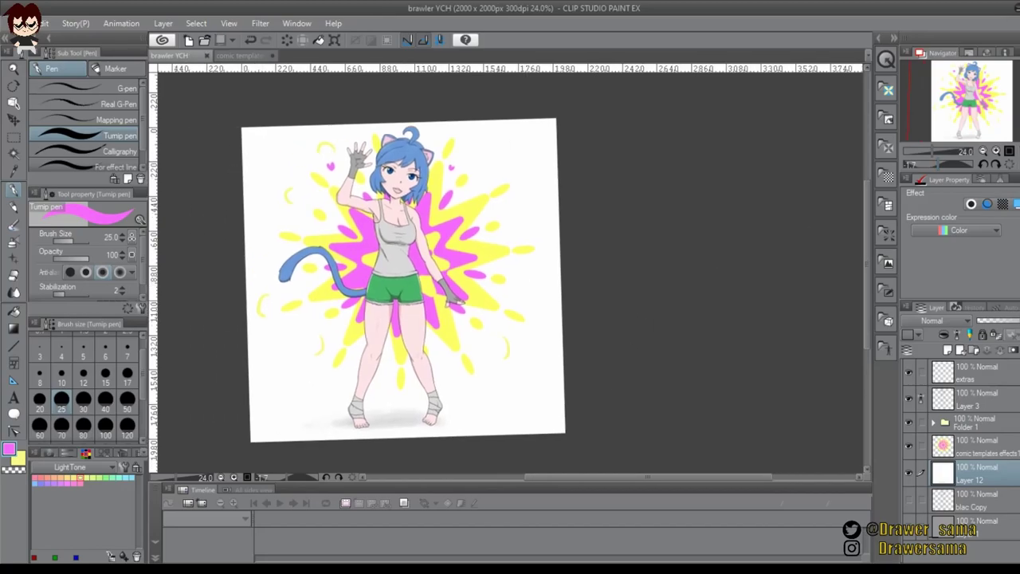